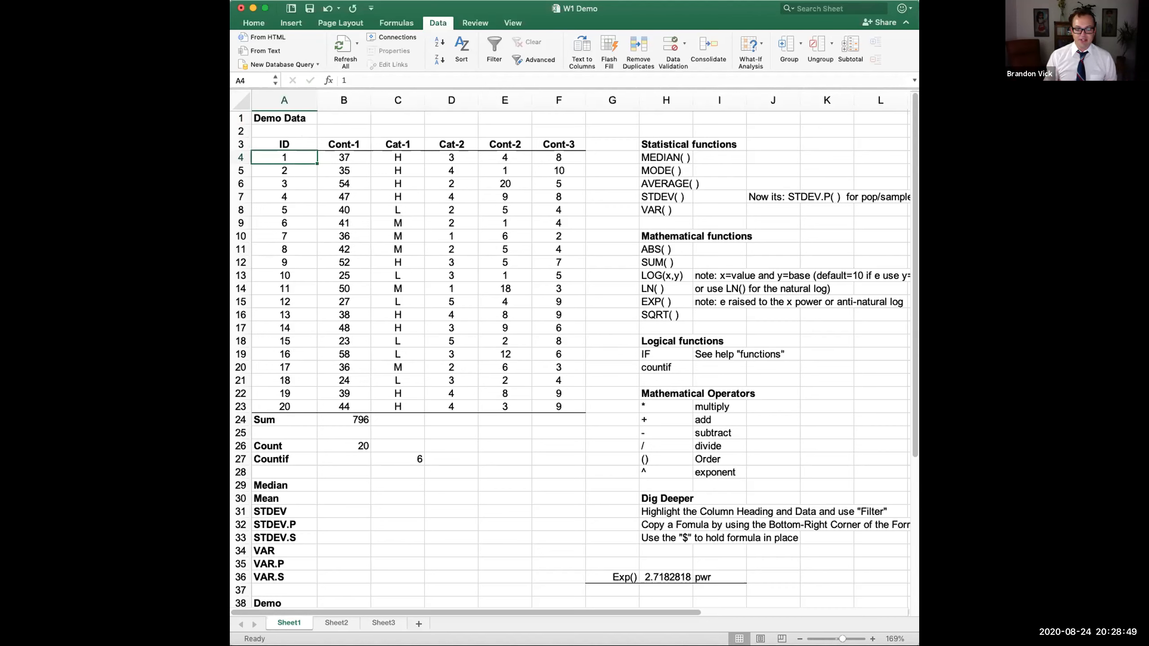
- Enlarge the Excel window to show rows down to 45 and select the table A3:F23
{"action": "left_click_drag", "start_coordinate": [918, 645], "coordinate": [885, 645]}
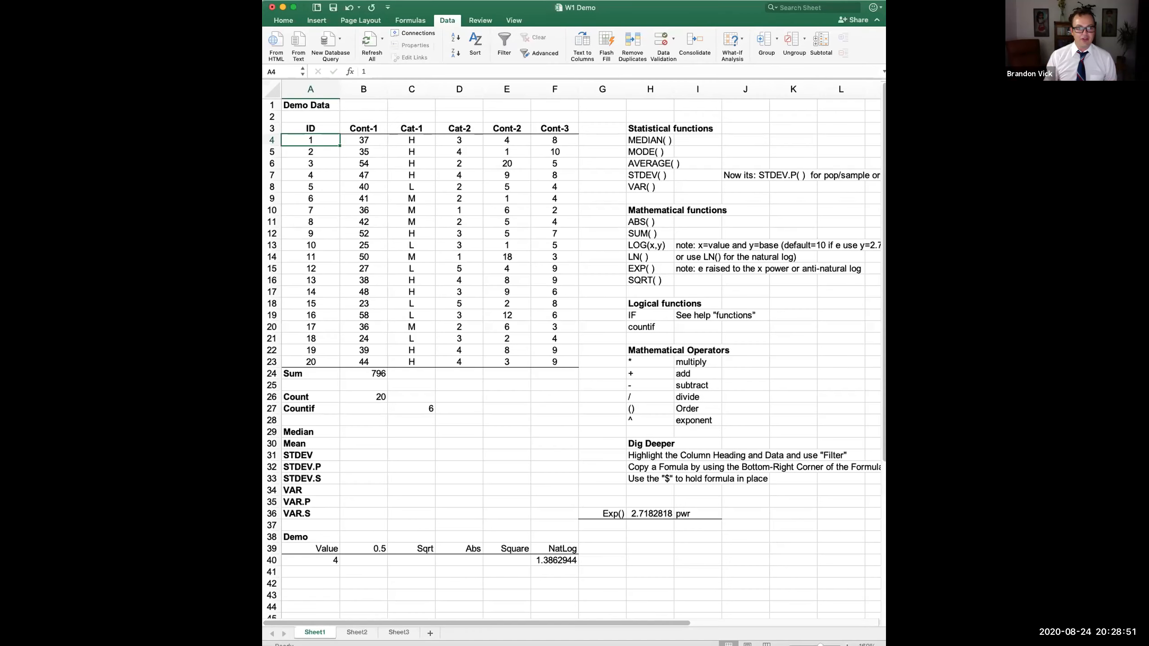
{"action": "left_click_drag", "start_coordinate": [302, 125], "coordinate": [554, 353]}
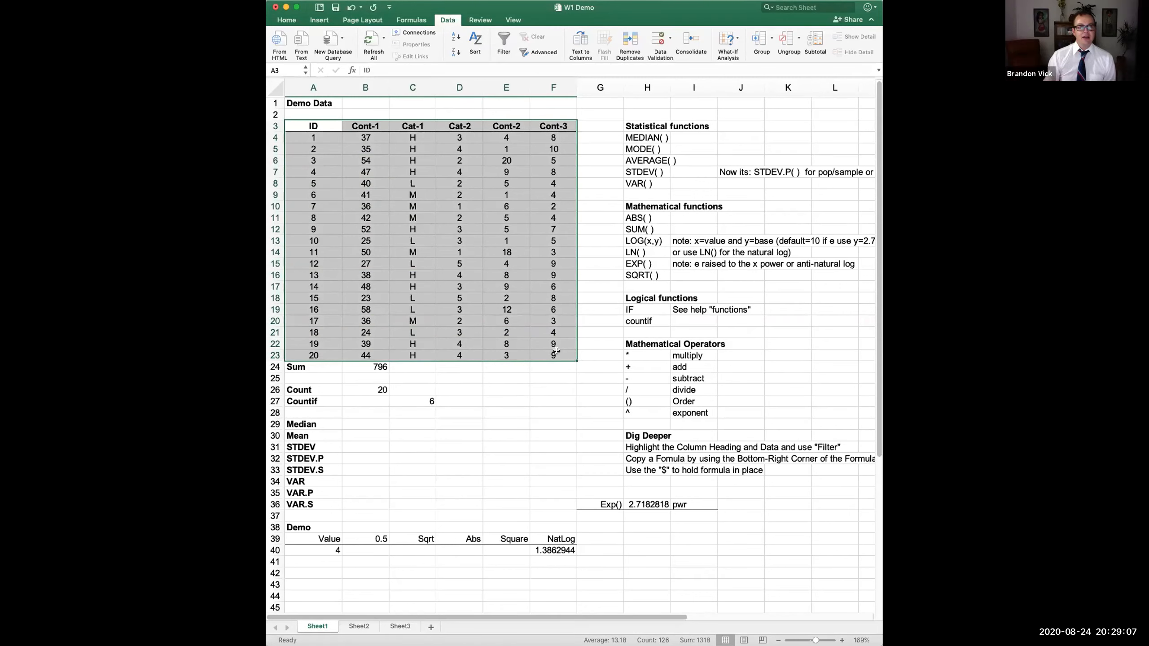
- Give A3:F23 a light orange fill from the Home tab, then click A3 to see it
{"action": "left_click", "coordinate": [280, 20]}
{"action": "left_click", "coordinate": [409, 52]}
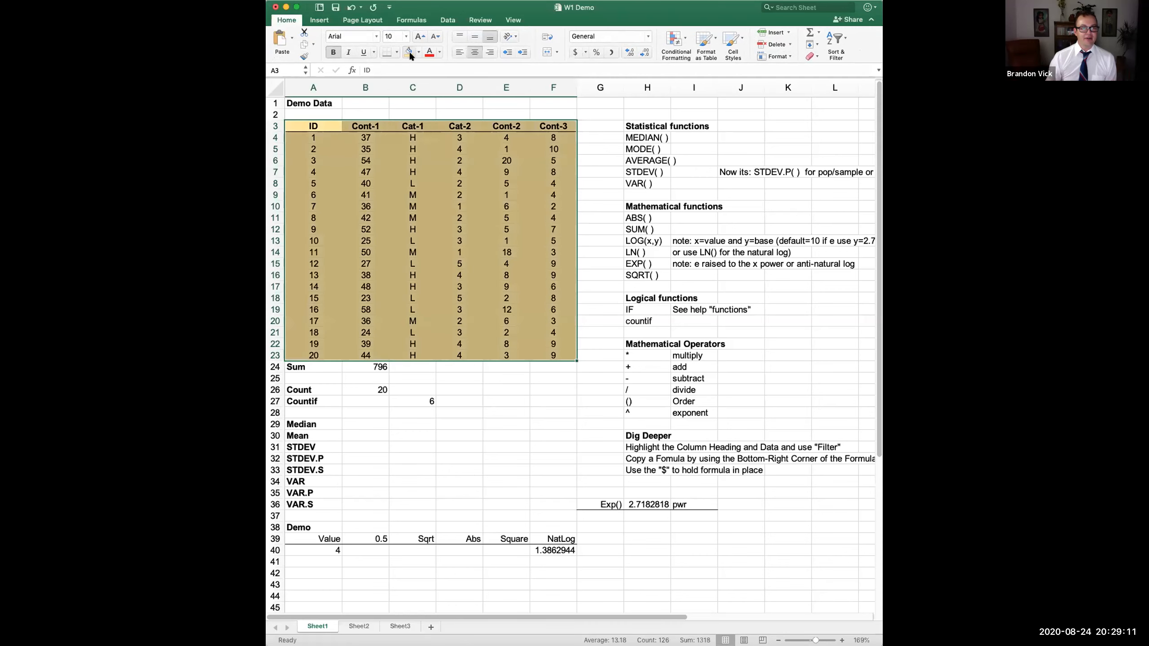
{"action": "left_click", "coordinate": [325, 127]}
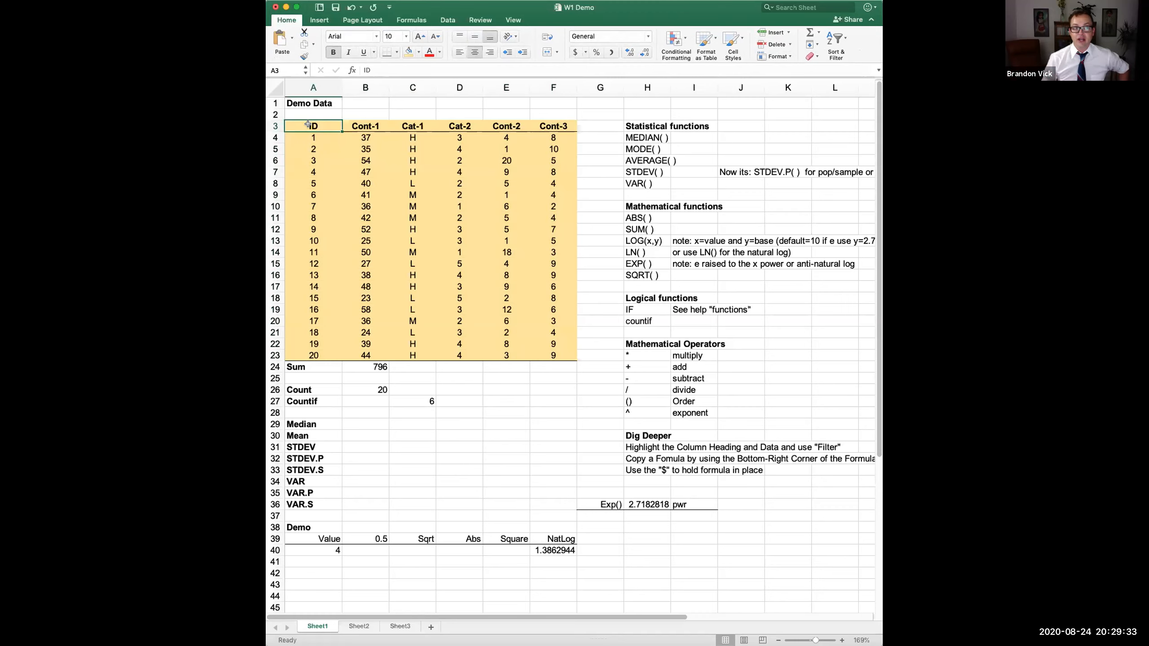
{"action": "left_click_drag", "start_coordinate": [308, 125], "coordinate": [549, 128]}
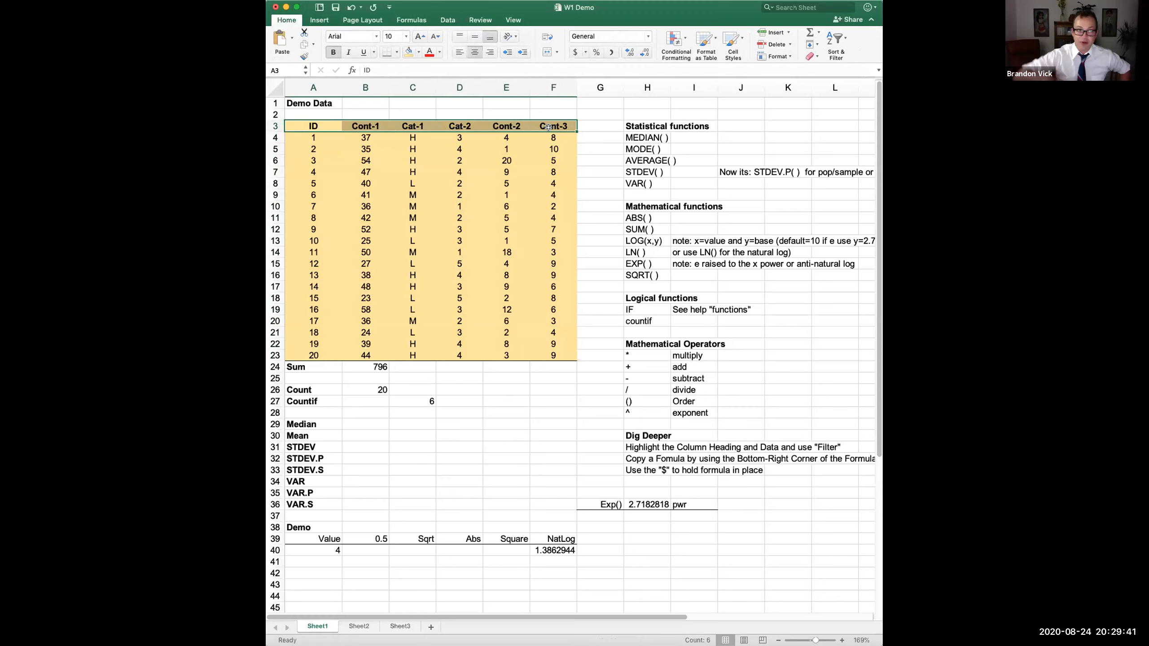
{"action": "mouse_move", "coordinate": [319, 84]}
{"action": "left_mouse_down"}
{"action": "mouse_move", "coordinate": [754, 80]}
{"action": "mouse_move", "coordinate": [310, 85]}
{"action": "left_mouse_up"}
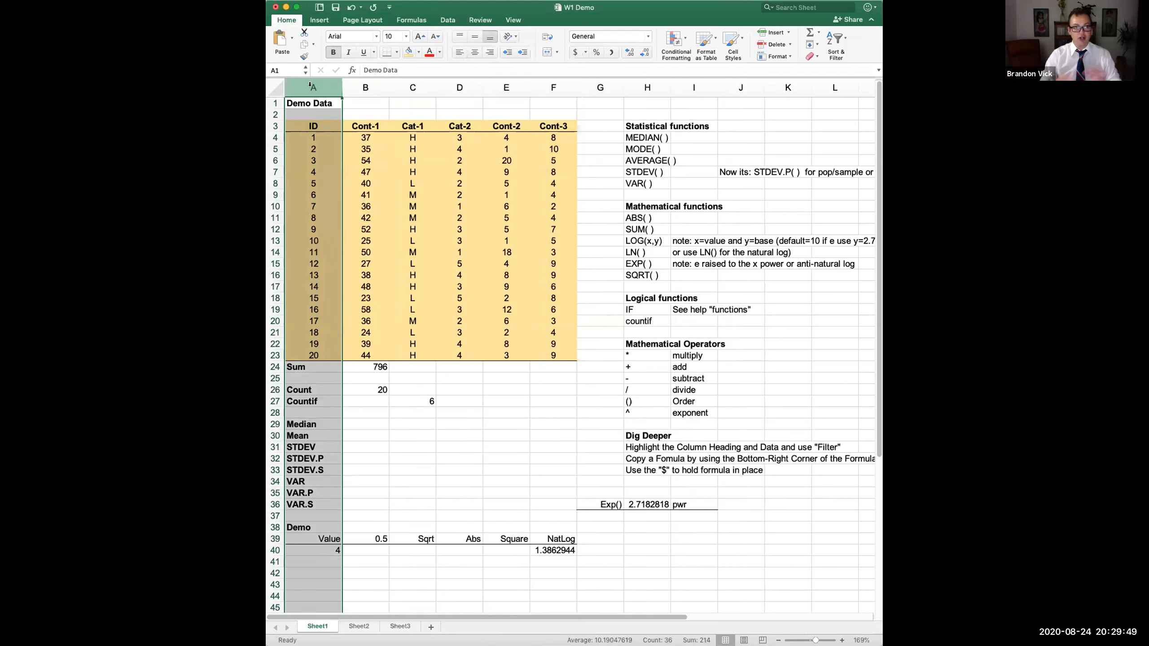
{"action": "left_click", "coordinate": [365, 87]}
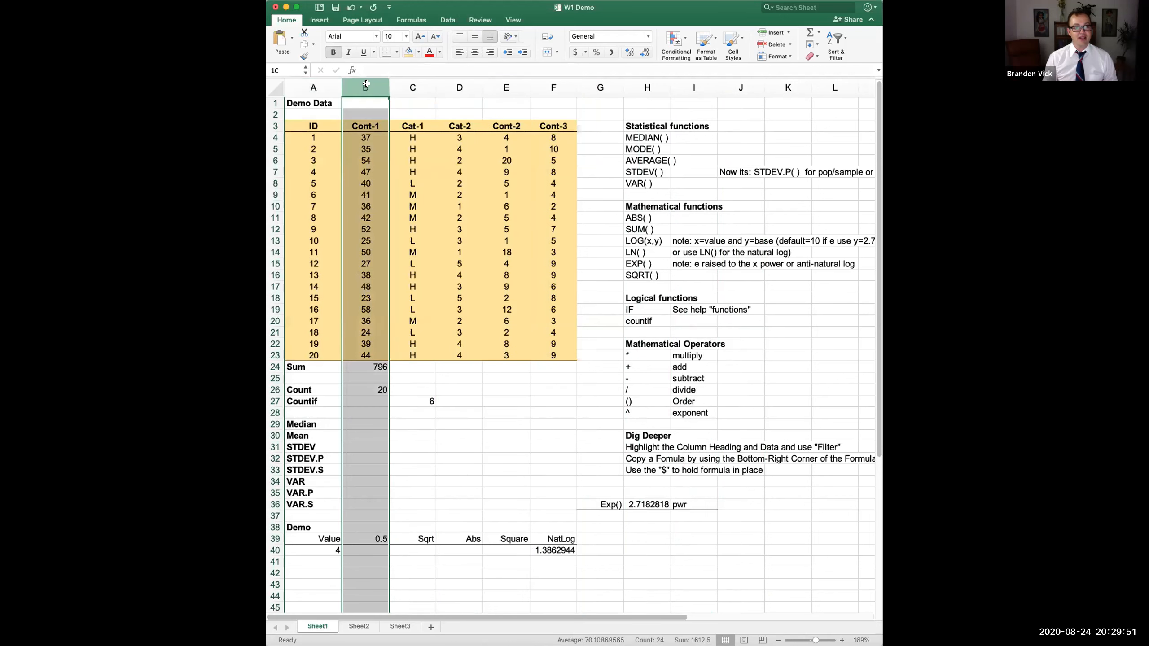
{"action": "left_click_drag", "start_coordinate": [275, 126], "coordinate": [274, 344]}
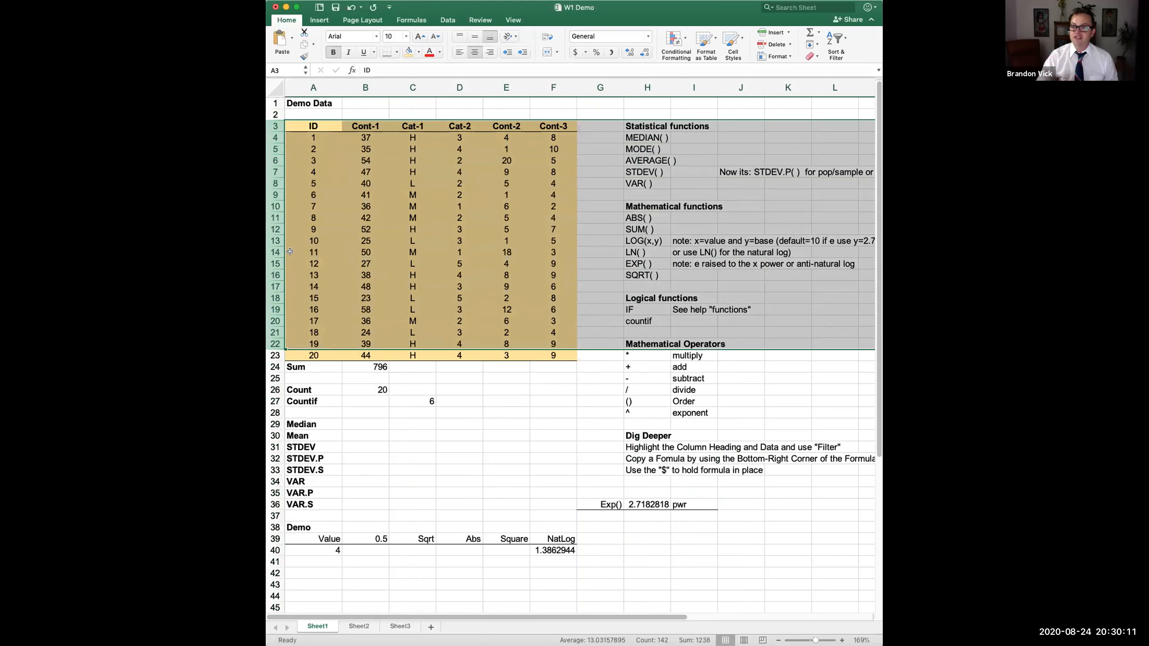
{"action": "left_click", "coordinate": [306, 121]}
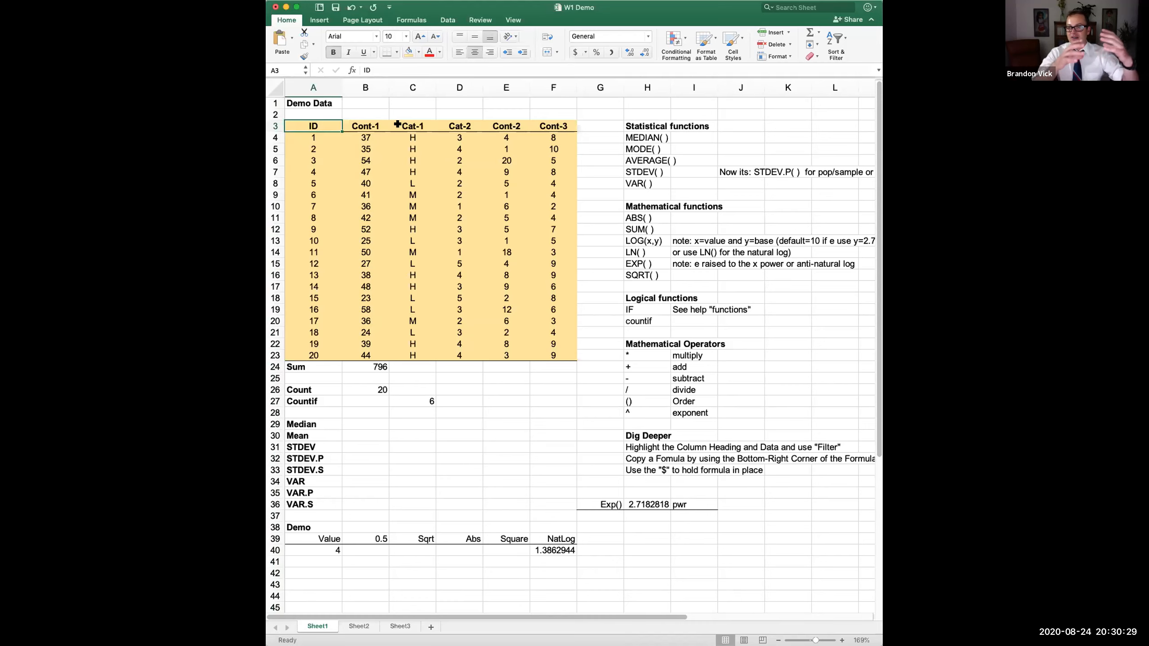
{"action": "left_click", "coordinate": [319, 141]}
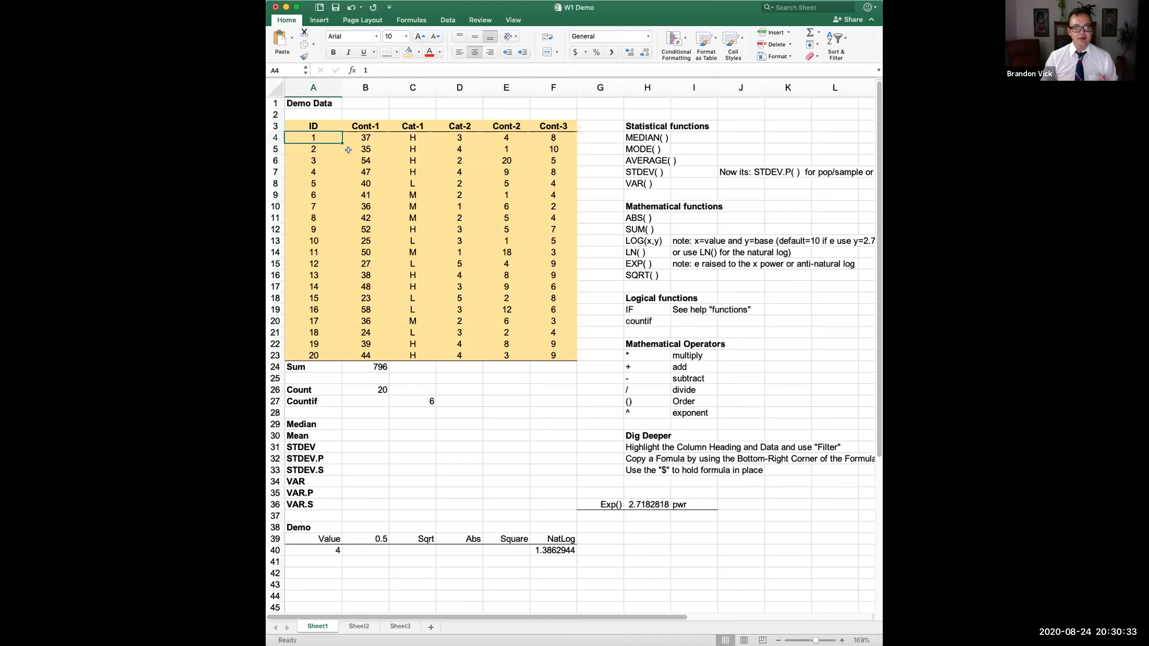
{"action": "left_click_drag", "start_coordinate": [303, 138], "coordinate": [543, 132]}
{"action": "left_click_drag", "start_coordinate": [307, 285], "coordinate": [541, 284]}
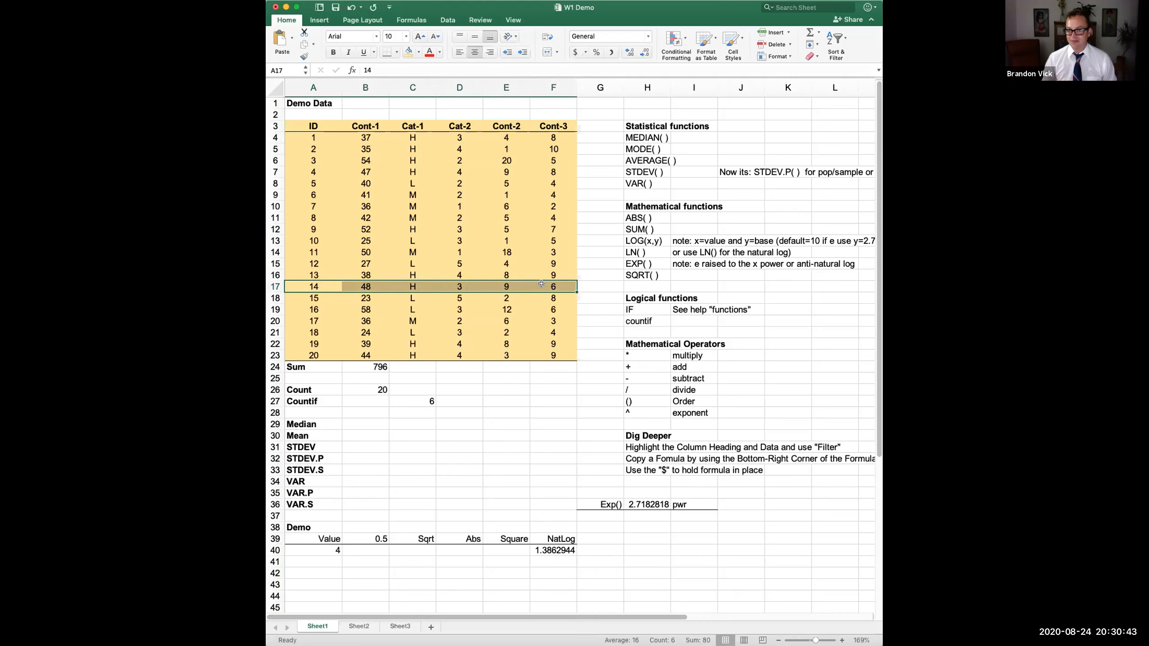
{"action": "left_click_drag", "start_coordinate": [360, 285], "coordinate": [548, 287]}
{"action": "left_click", "coordinate": [317, 285]}
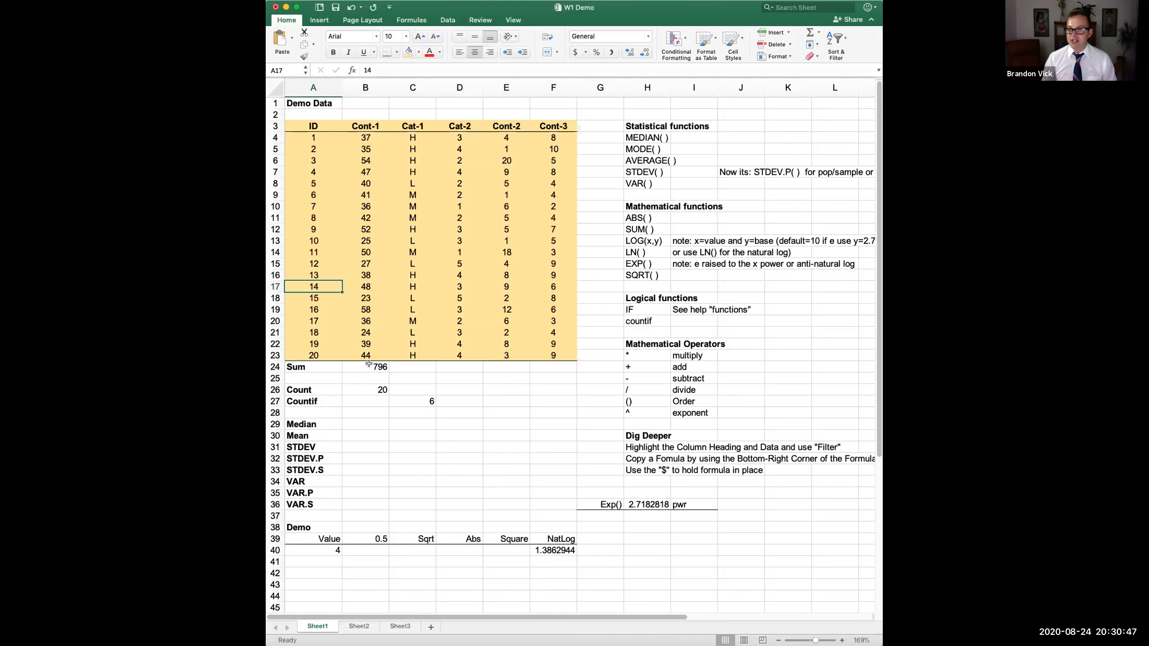
{"action": "left_click", "coordinate": [376, 127]}
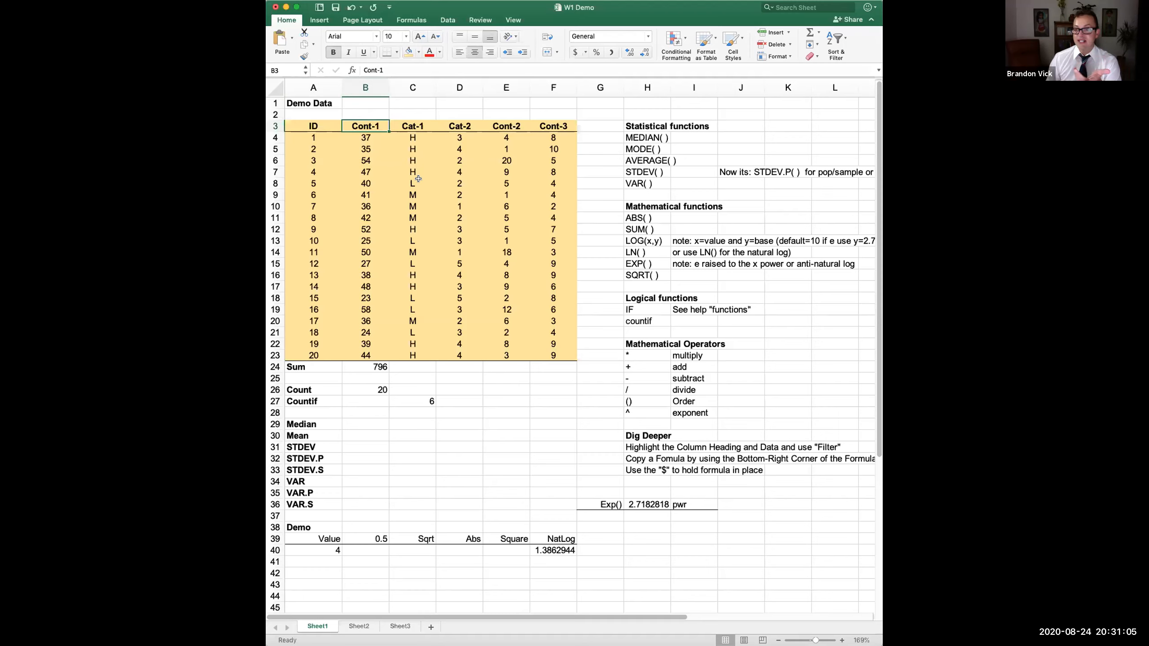
- Rename the Cont-1 header in B3 to Age
{"action": "left_click", "coordinate": [368, 137]}
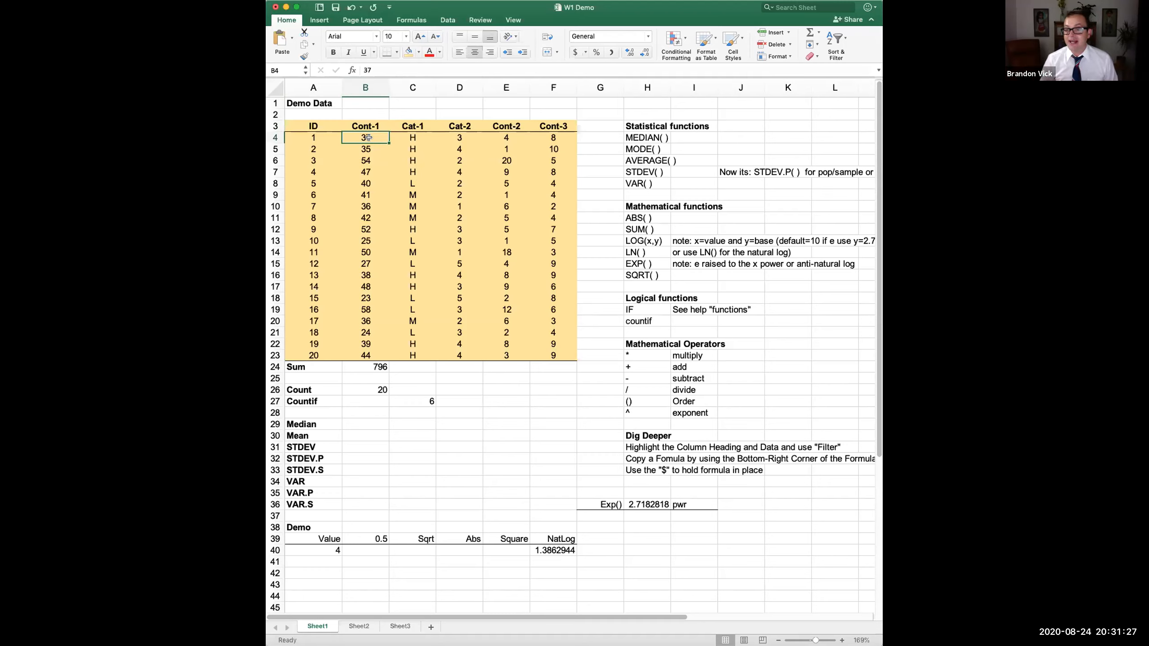
{"action": "left_click", "coordinate": [365, 111]}
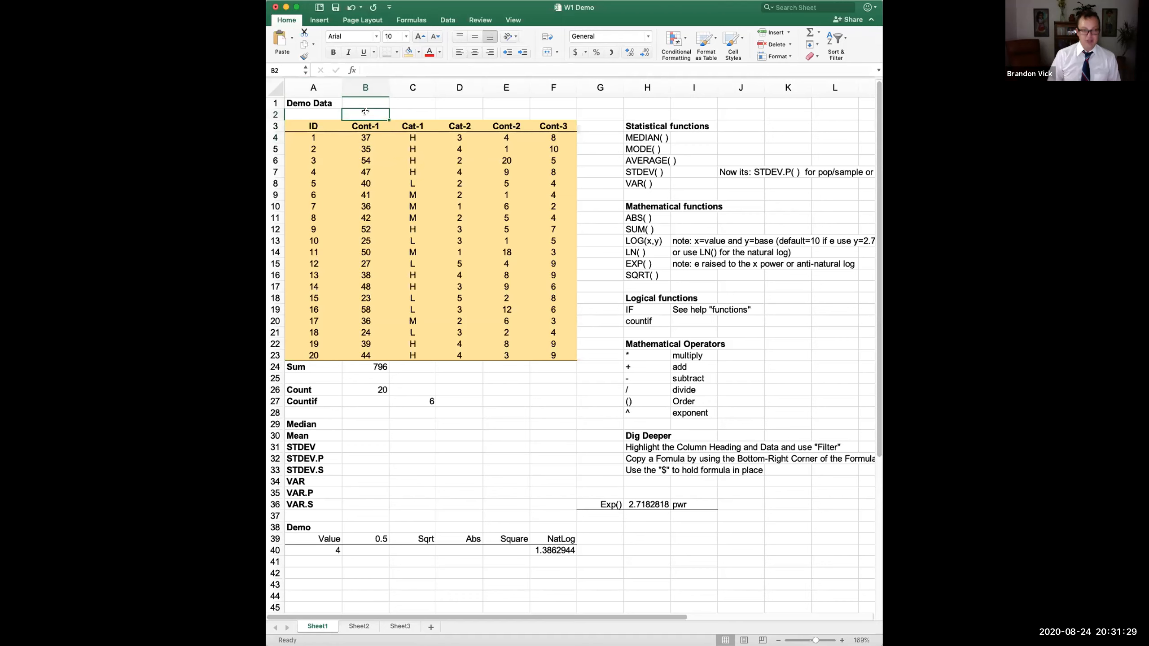
{"action": "left_click", "coordinate": [366, 129]}
{"action": "type", "text": "Age"}
{"action": "key", "text": "Return"}
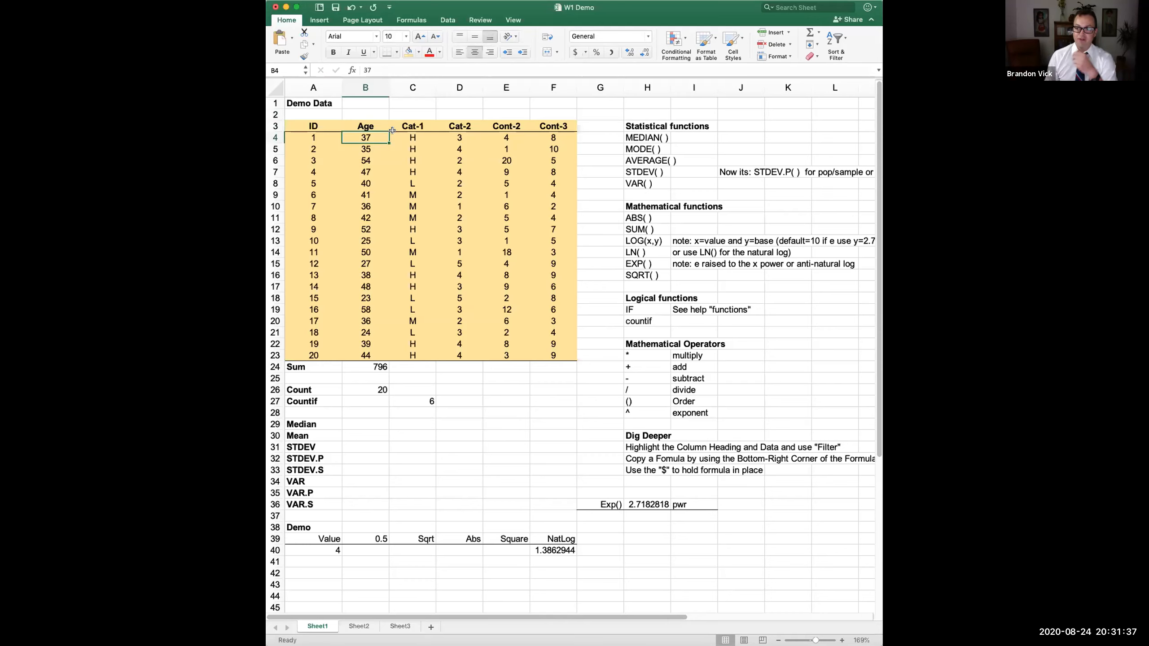
- Review the ID and Age values, selecting the Age column from B4 downward
{"action": "left_click", "coordinate": [316, 137]}
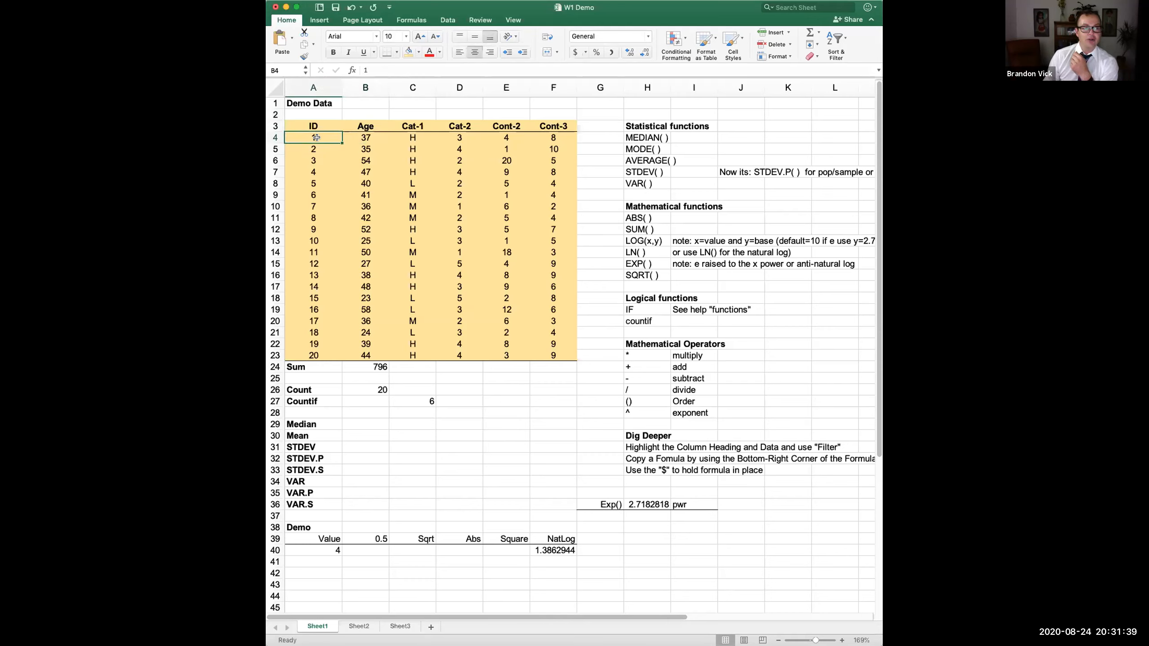
{"action": "left_click", "coordinate": [356, 137]}
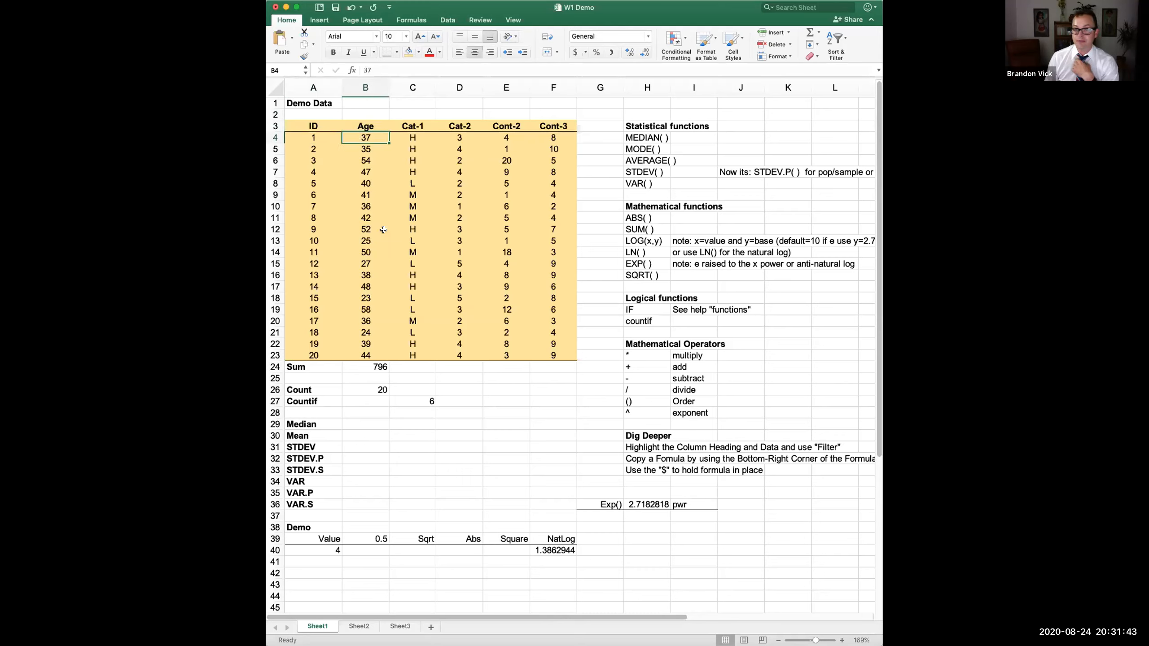
{"action": "left_click_drag", "start_coordinate": [313, 162], "coordinate": [364, 161]}
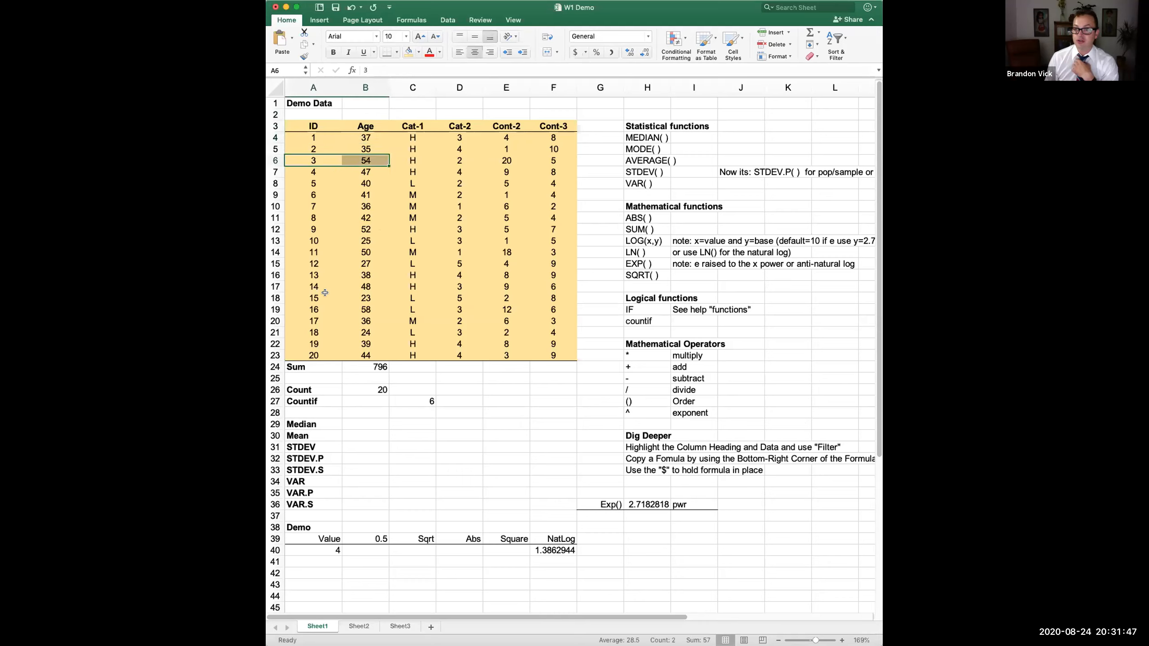
{"action": "left_click_drag", "start_coordinate": [366, 137], "coordinate": [366, 357]}
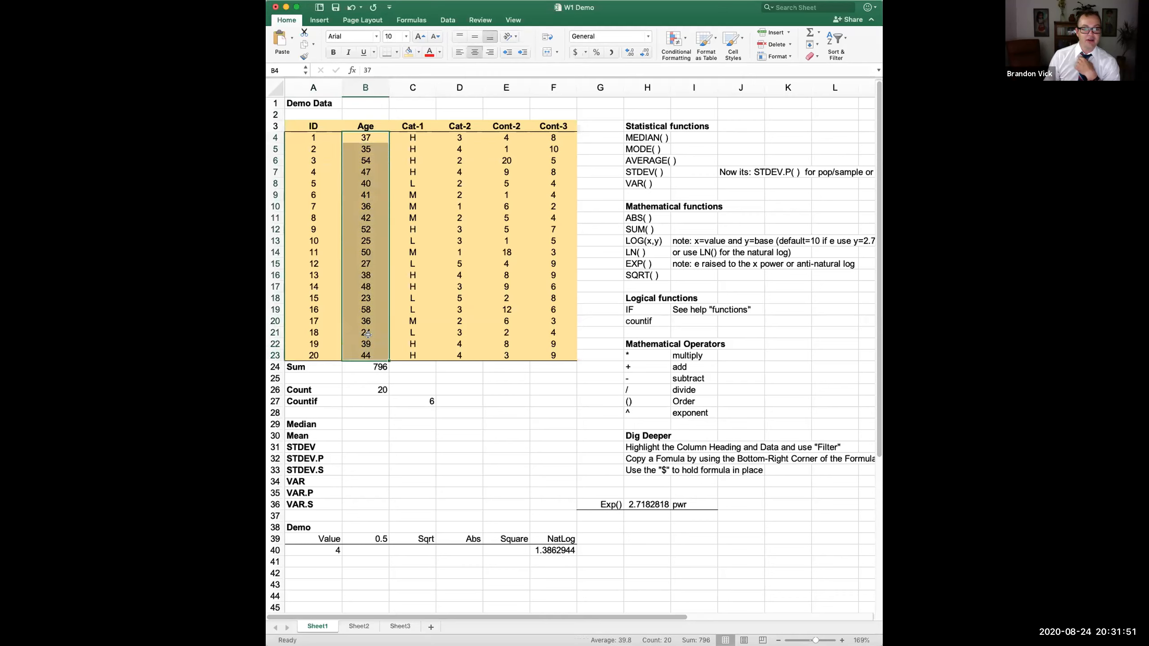
{"action": "left_click", "coordinate": [365, 333]}
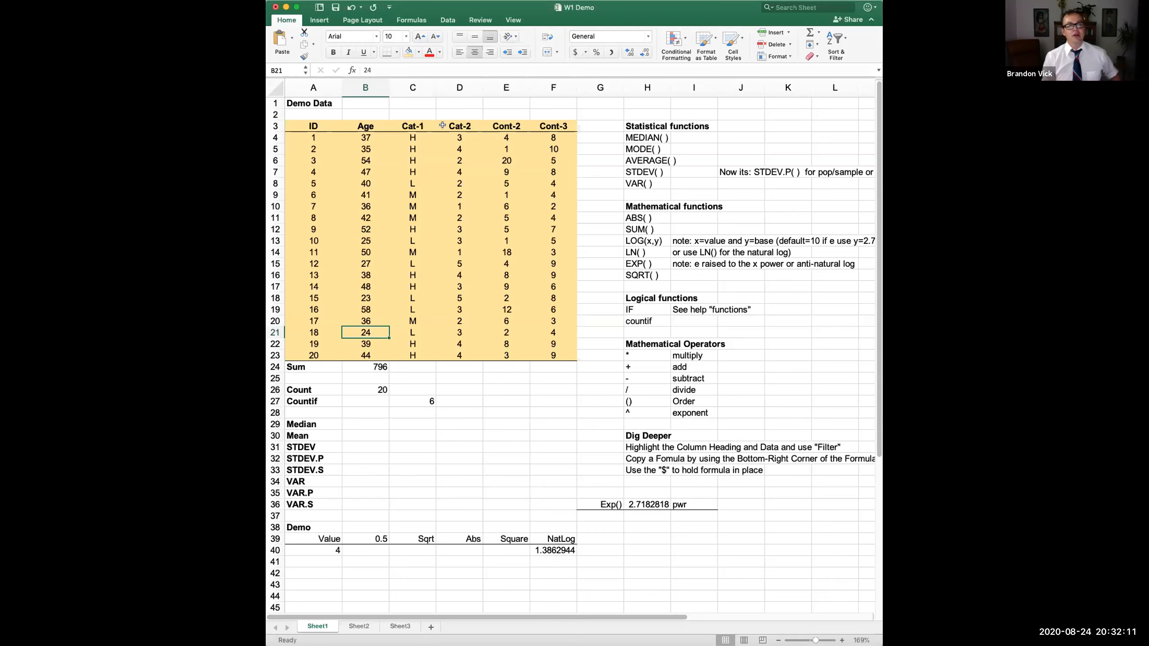
{"action": "left_click", "coordinate": [357, 125]}
{"action": "left_click", "coordinate": [313, 135]}
{"action": "left_click", "coordinate": [347, 121]}
{"action": "left_click", "coordinate": [313, 125]}
{"action": "left_click", "coordinate": [376, 126]}
{"action": "left_click", "coordinate": [419, 127]}
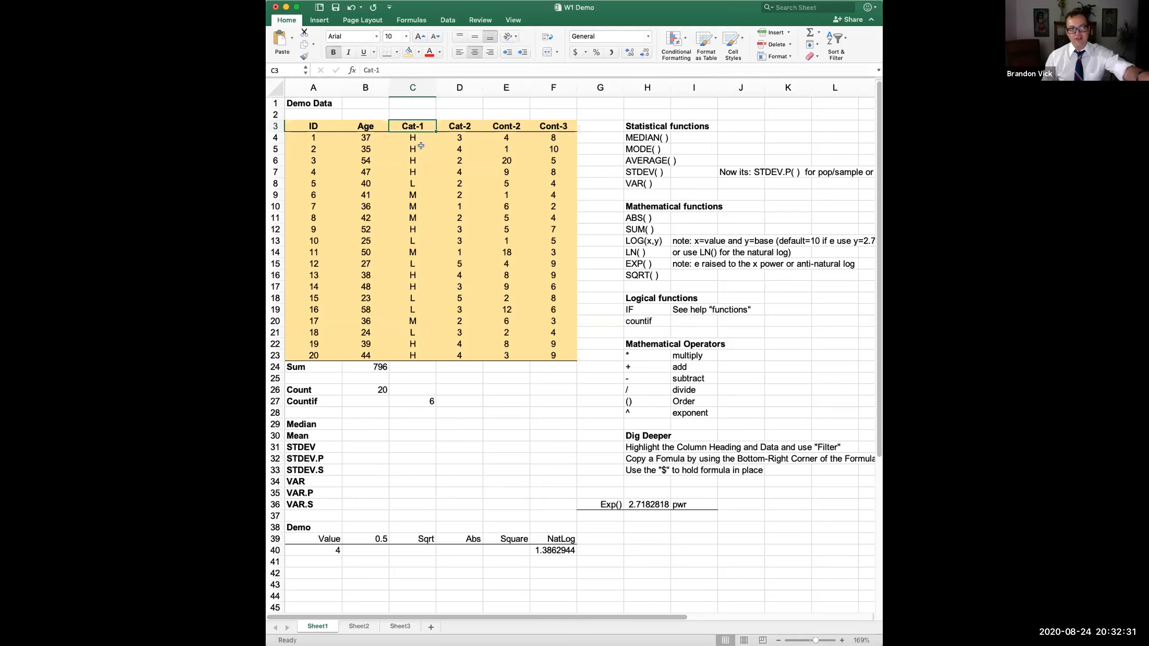
{"action": "left_click_drag", "start_coordinate": [412, 137], "coordinate": [412, 167]}
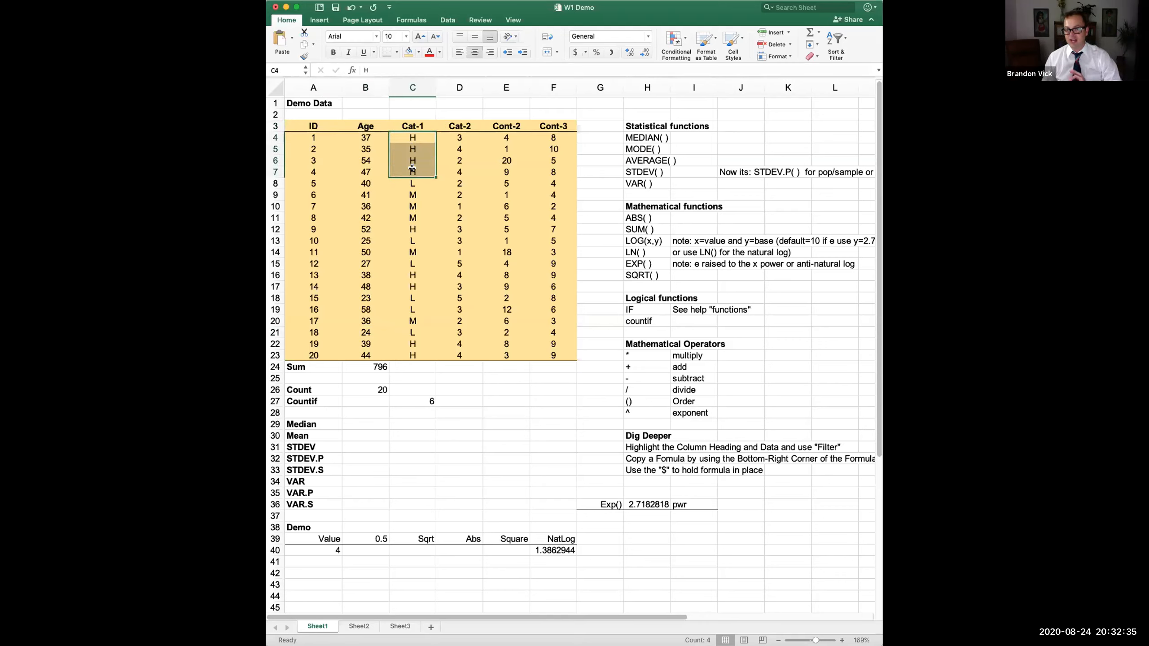
{"action": "left_click", "coordinate": [411, 171]}
{"action": "left_click", "coordinate": [412, 179]}
{"action": "left_click", "coordinate": [412, 196]}
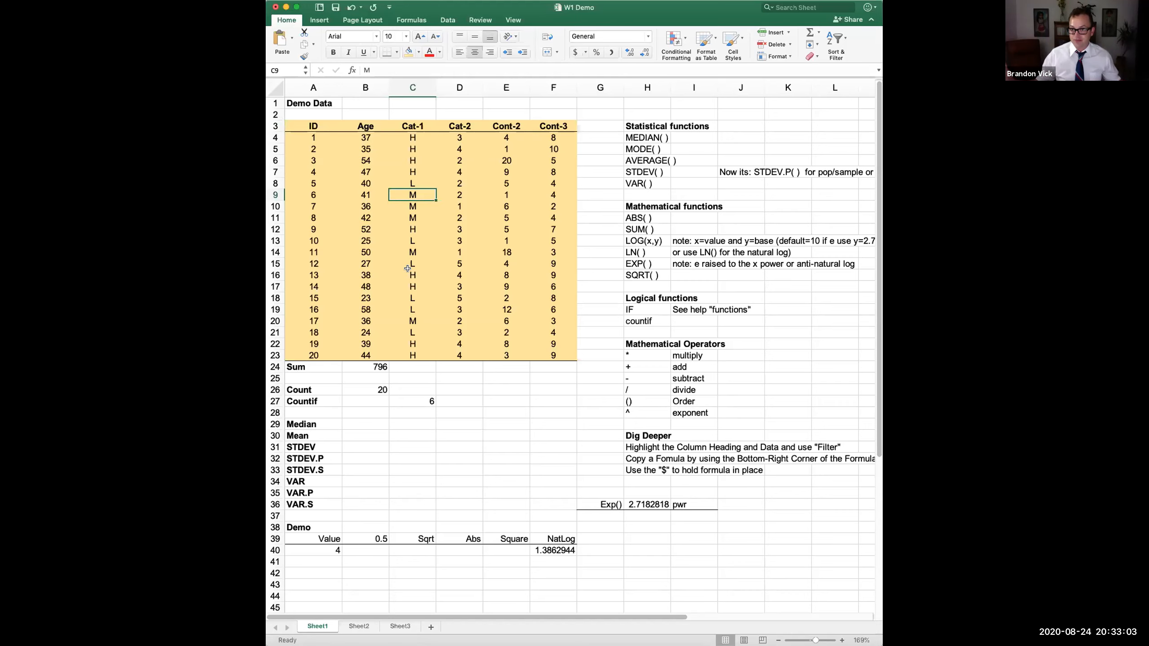
- Rename the Cat-1 header in C3 to Income Level and widen column C to fit it
{"action": "left_click", "coordinate": [416, 124]}
{"action": "type", "text": "Income"}
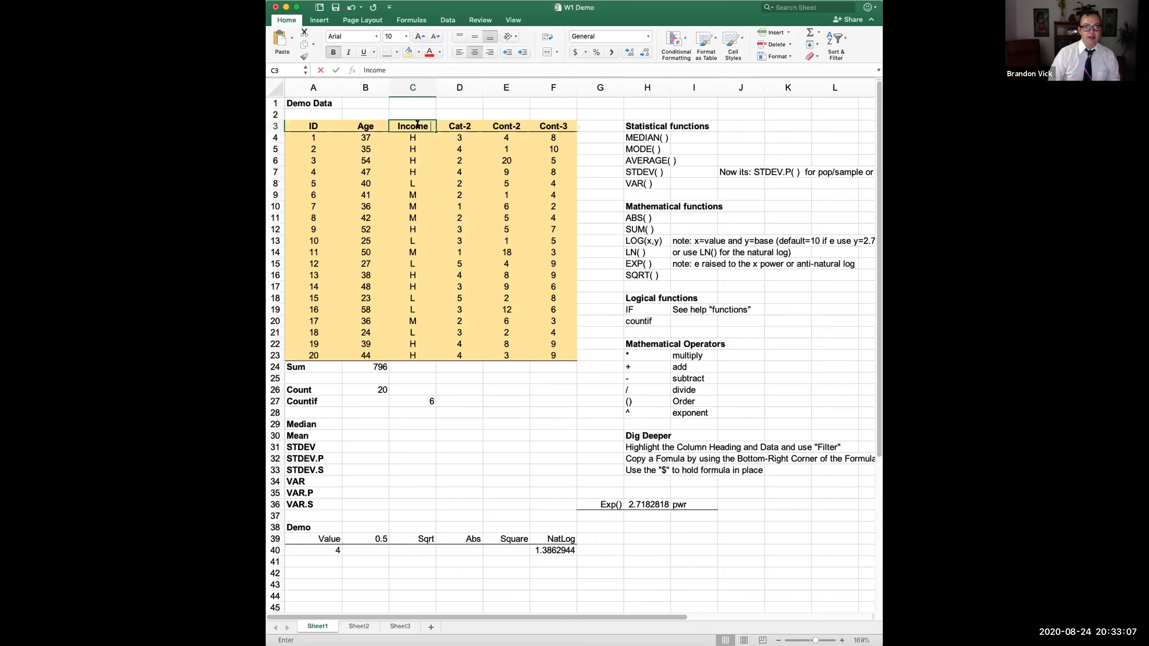
{"action": "type", "text": " Level"}
{"action": "key", "text": "Return"}
{"action": "left_click_drag", "start_coordinate": [436, 89], "coordinate": [448, 91]}
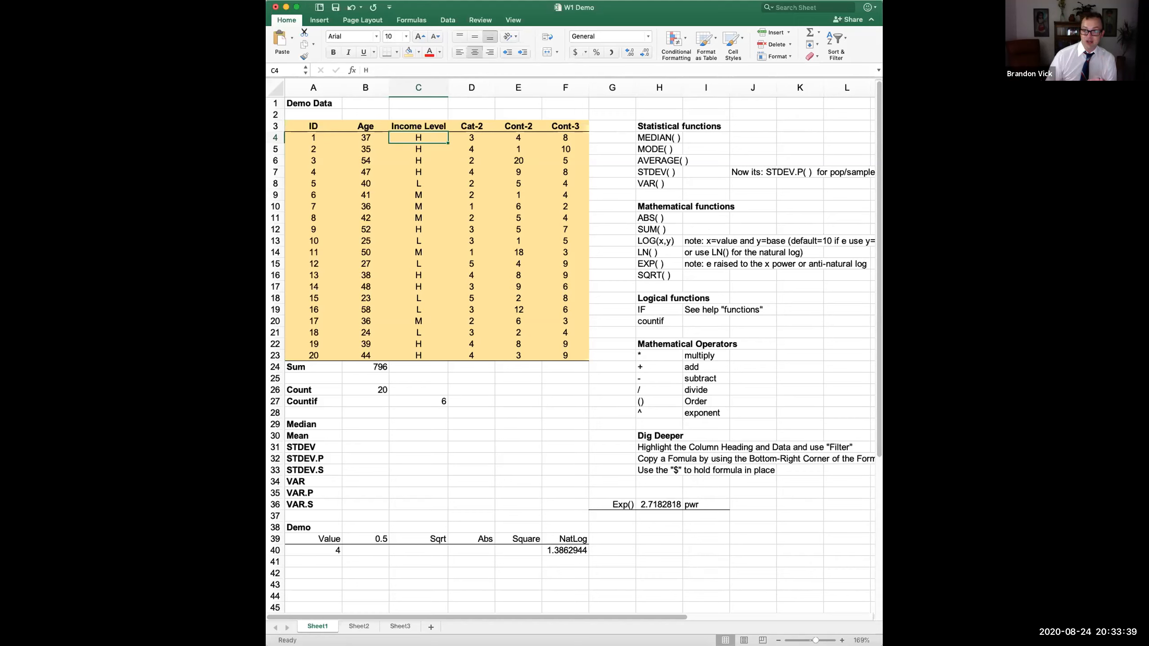
{"action": "left_click", "coordinate": [418, 127]}
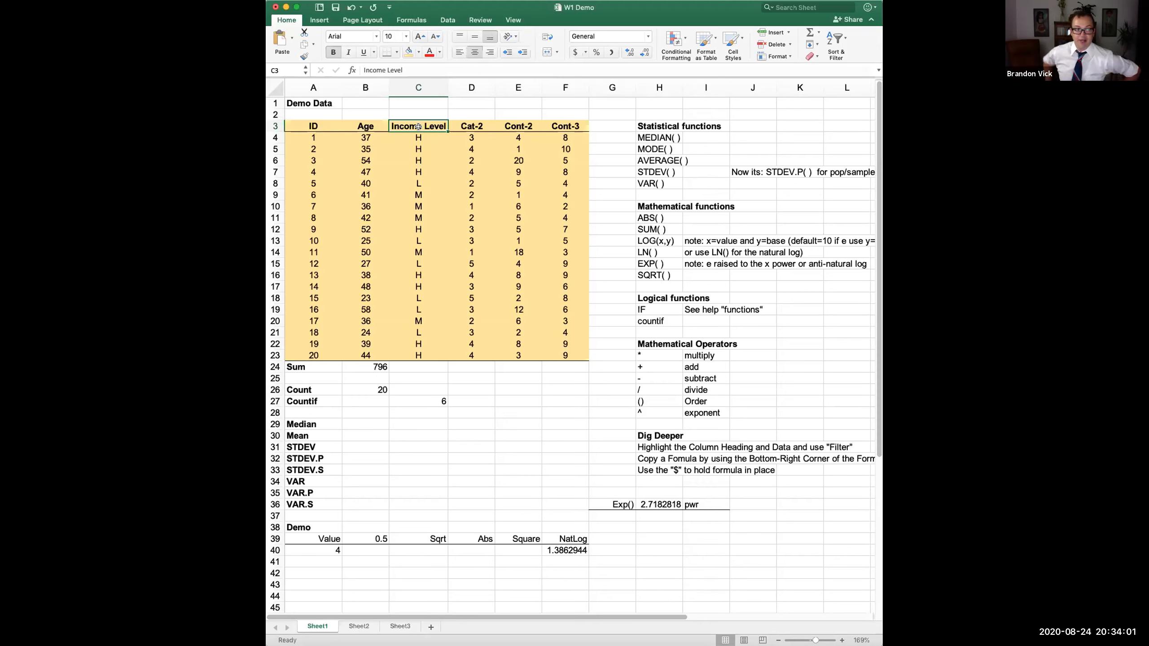
{"action": "left_click", "coordinate": [471, 129]}
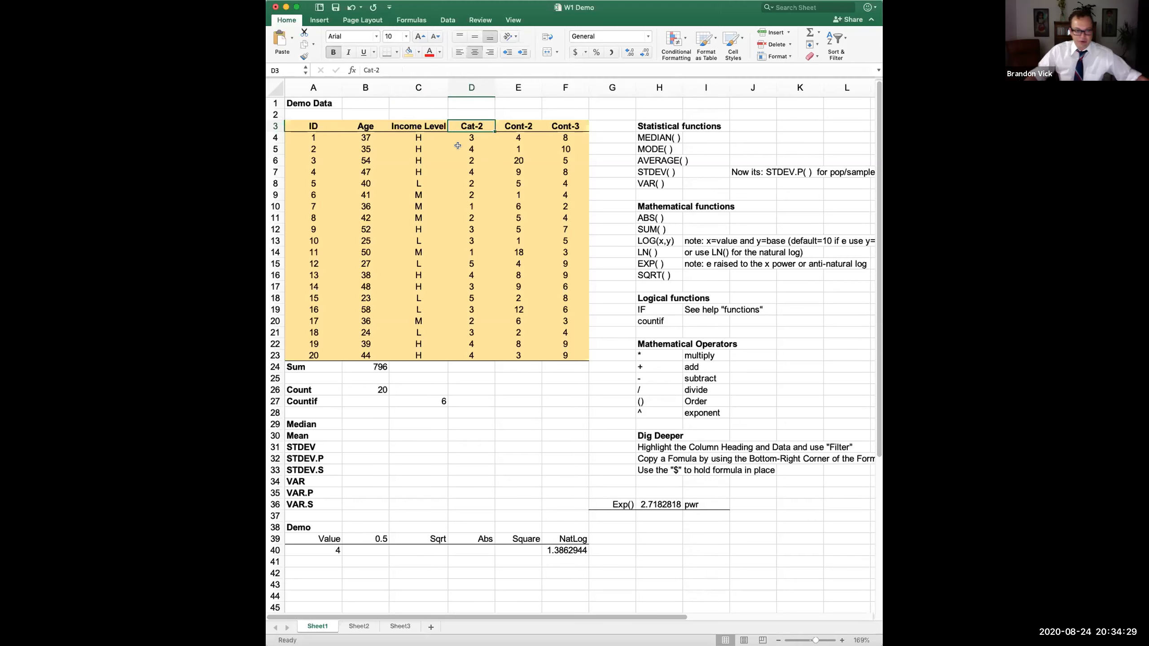
- Rename the Cat-2 header in D3 to Satisfaction with Dr. Vick
{"action": "type", "text": "Sat"}
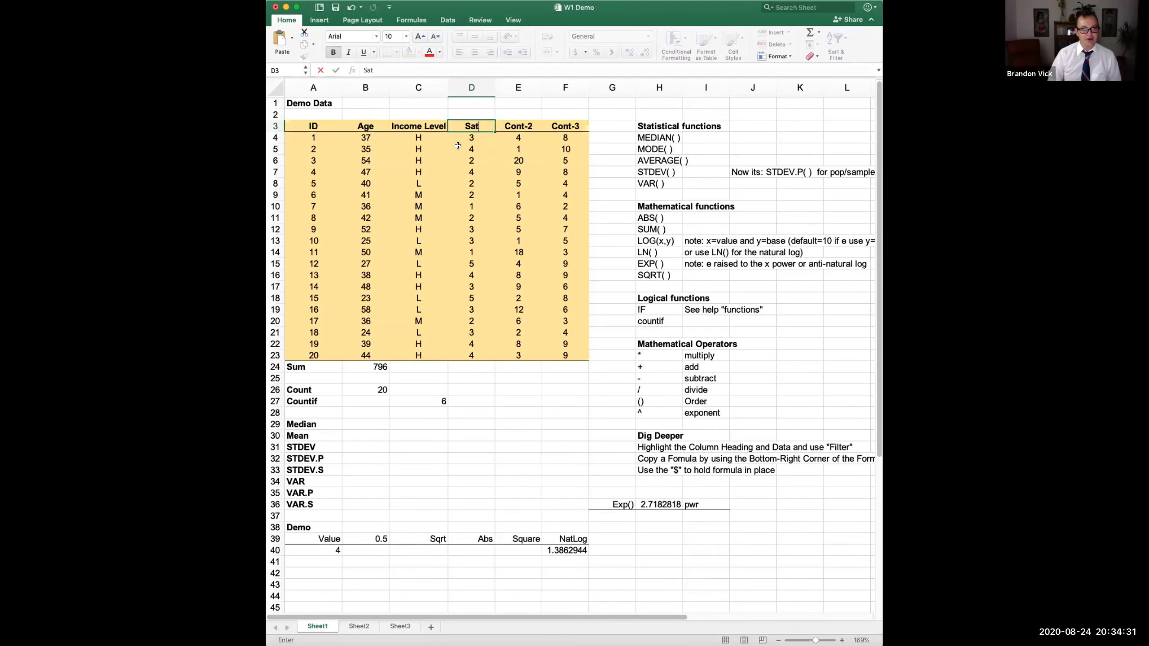
{"action": "type", "text": "isfaction with Dr. Vick"}
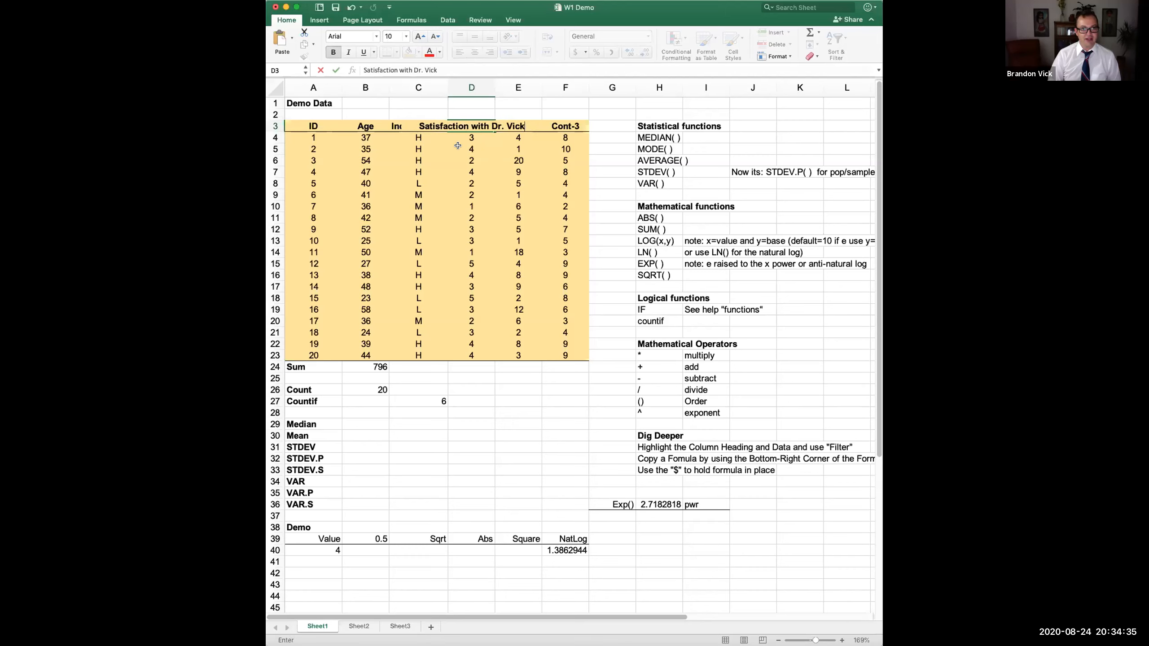
{"action": "key", "text": "Return"}
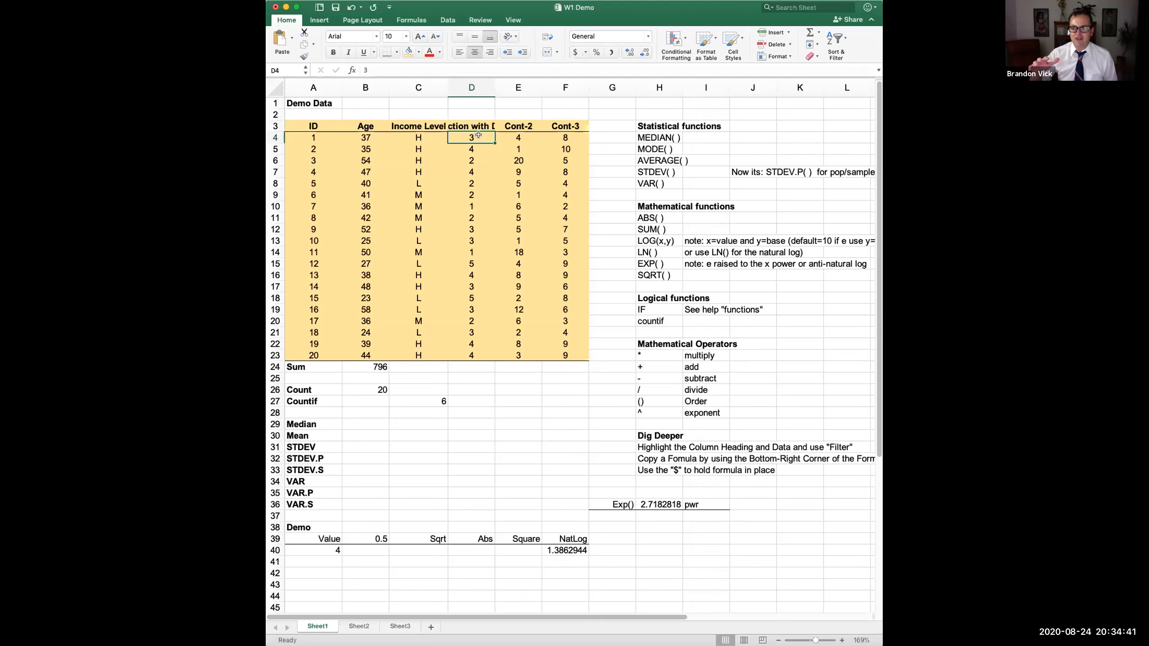
{"action": "left_click", "coordinate": [463, 150]}
- Walk through the ID, age, income level and satisfaction values of respondents 2 and 7
{"action": "left_click", "coordinate": [312, 149]}
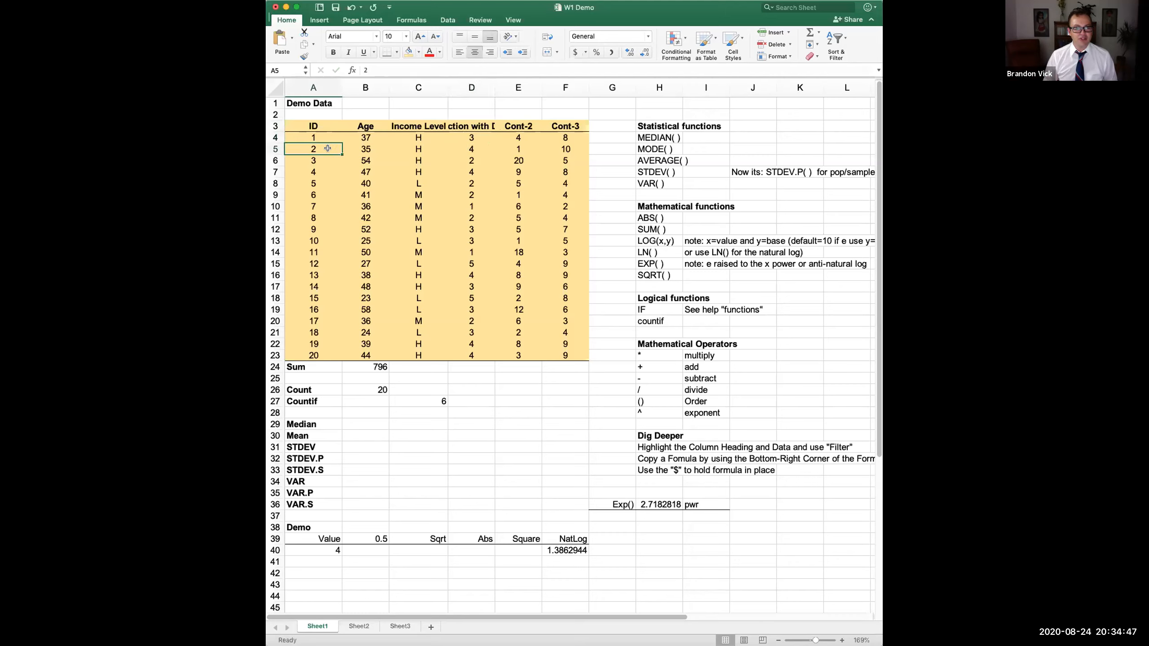
{"action": "left_click", "coordinate": [346, 149]}
{"action": "left_click", "coordinate": [419, 147]}
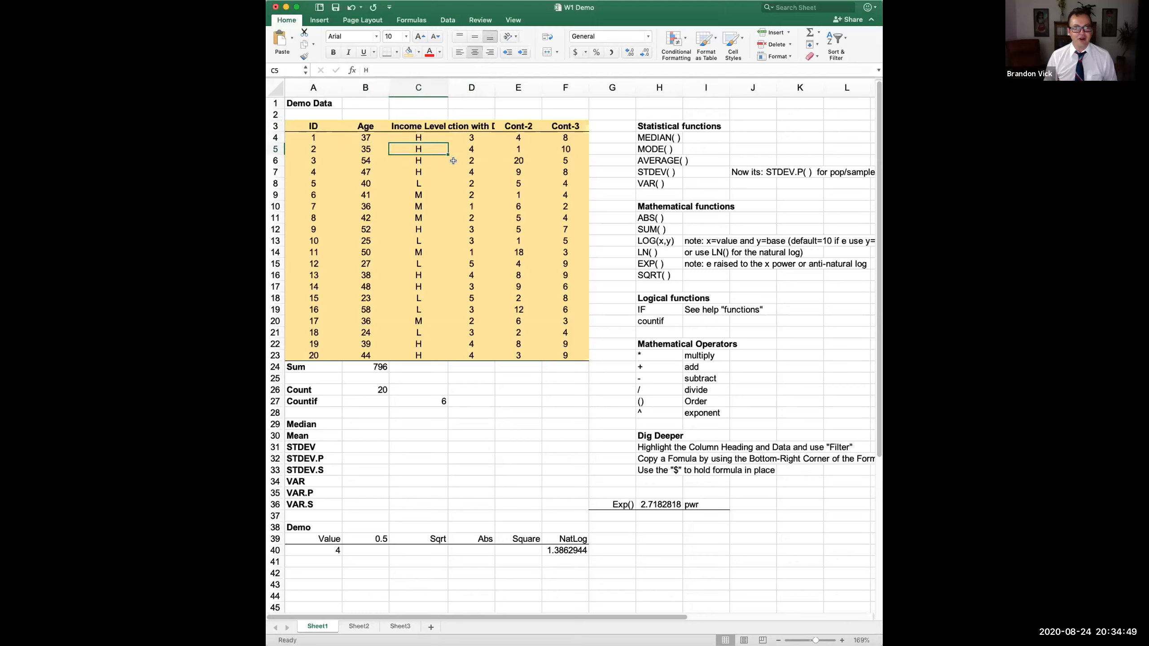
{"action": "left_click", "coordinate": [463, 149]}
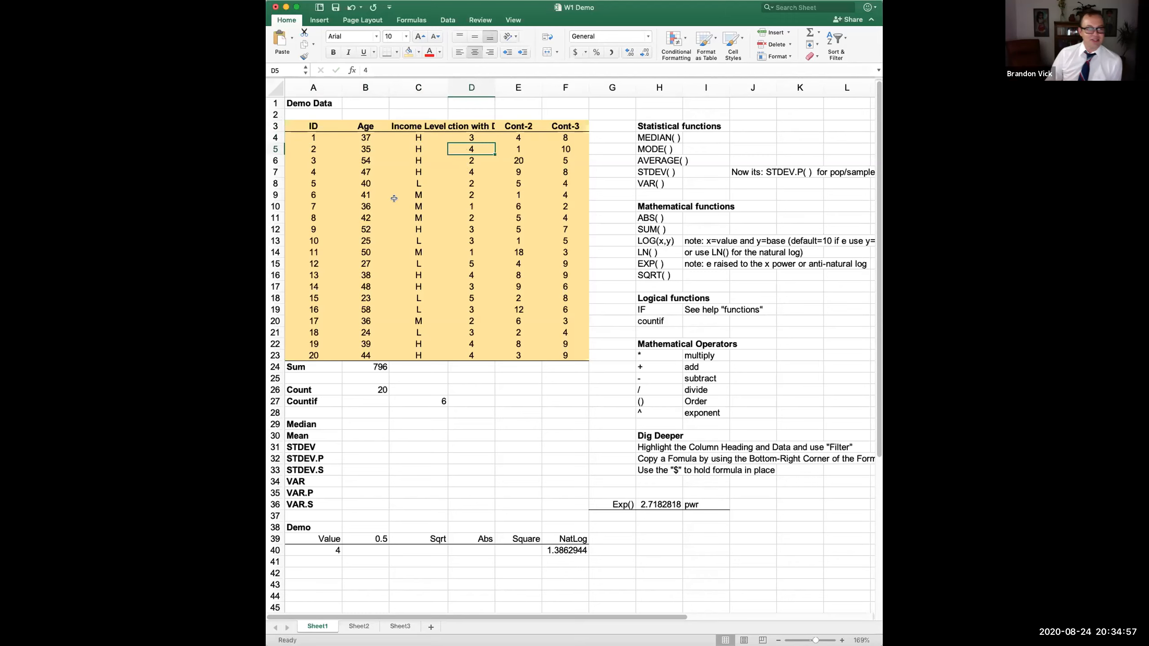
{"action": "left_click", "coordinate": [303, 205]}
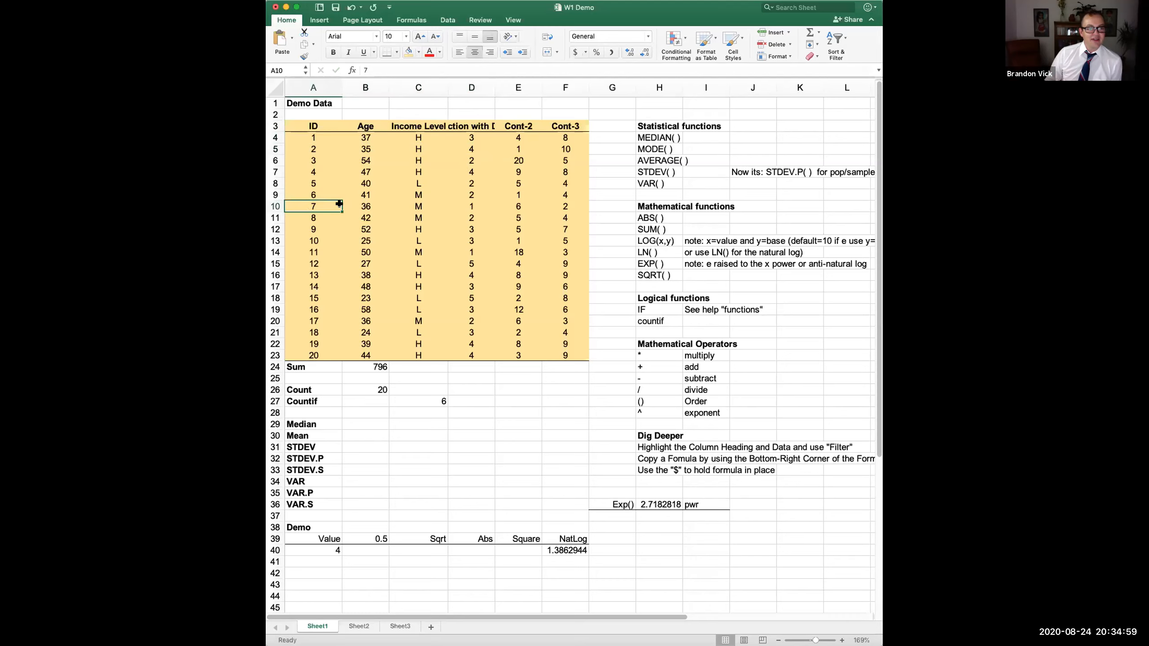
{"action": "left_click", "coordinate": [364, 205]}
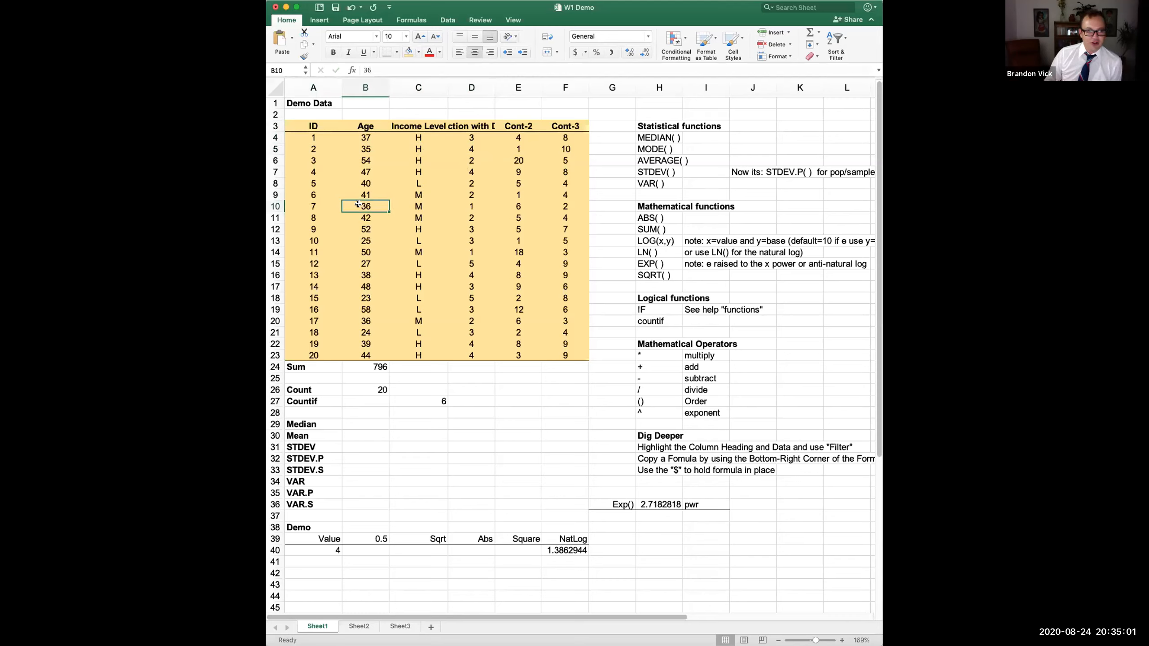
{"action": "left_click", "coordinate": [416, 204]}
{"action": "left_click", "coordinate": [461, 207]}
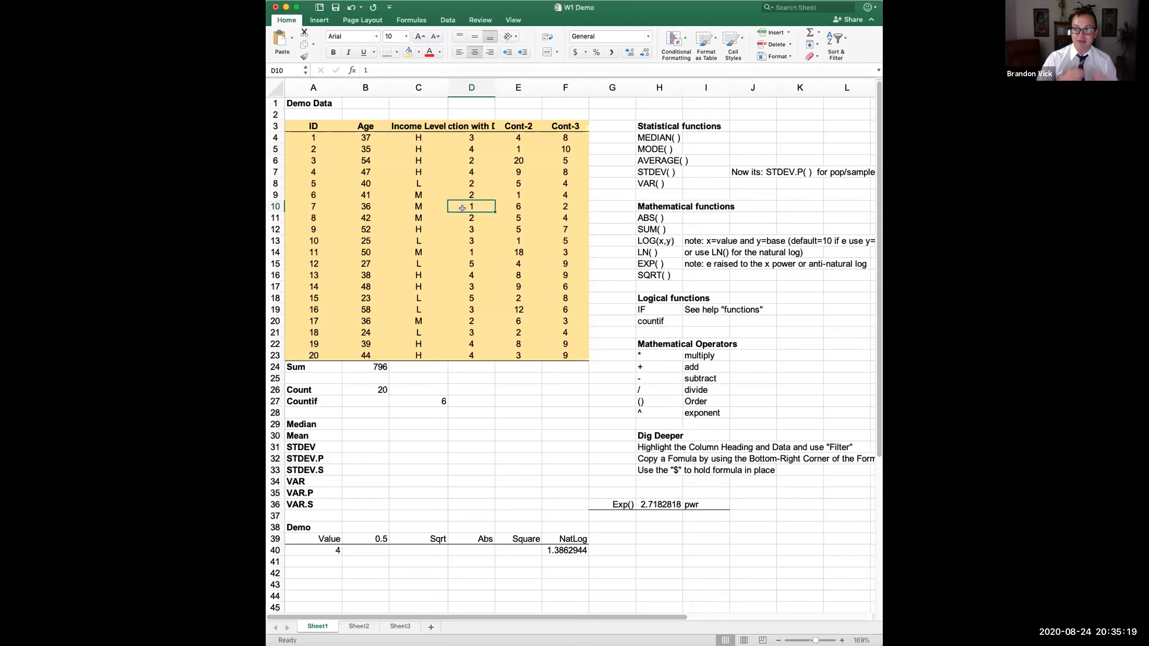
{"action": "left_click", "coordinate": [477, 124]}
{"action": "left_click", "coordinate": [521, 128]}
{"action": "left_click", "coordinate": [524, 150]}
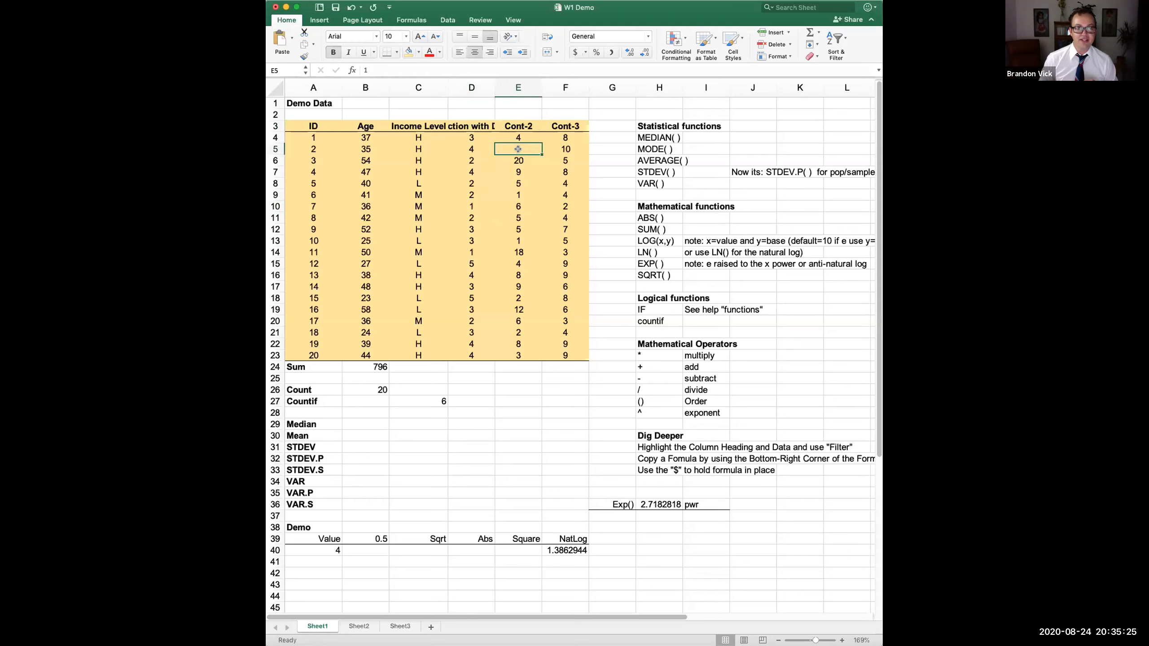
{"action": "left_click", "coordinate": [516, 162]}
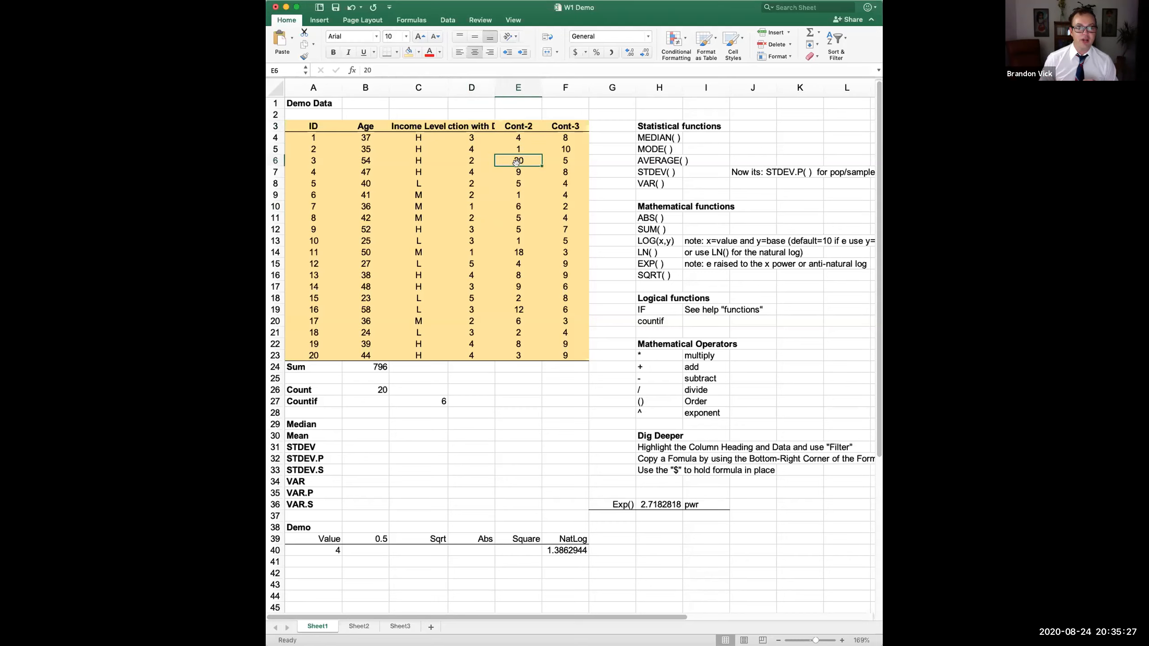
{"action": "left_click", "coordinate": [567, 127]}
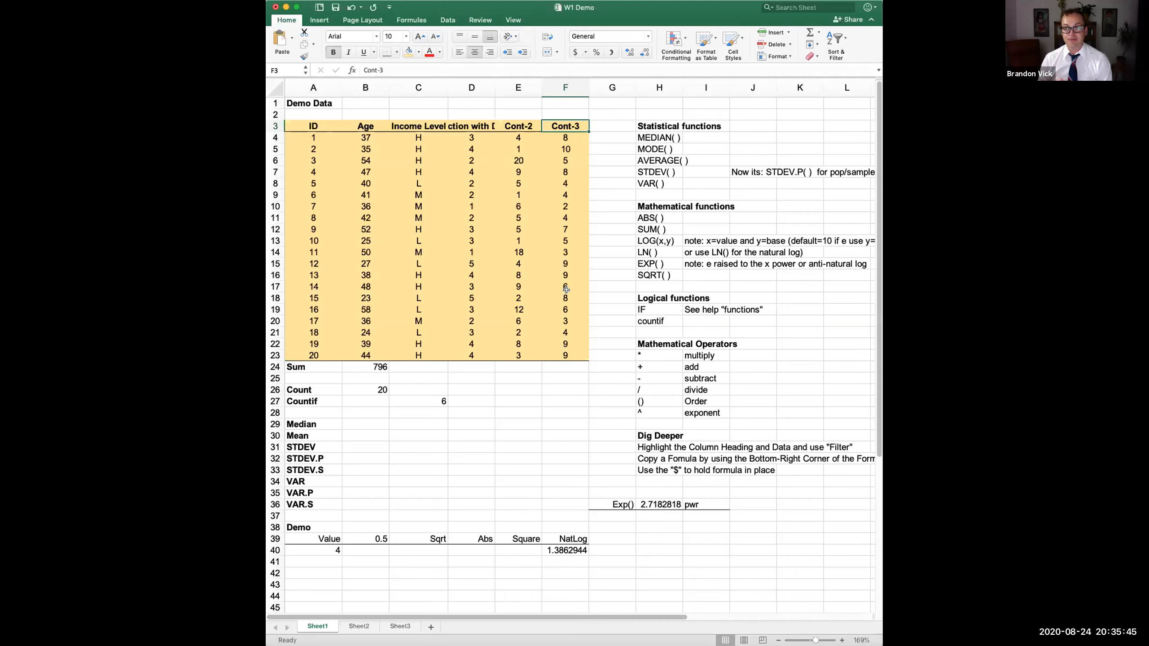
{"action": "left_click", "coordinate": [369, 124]}
{"action": "left_click", "coordinate": [411, 125]}
{"action": "left_click", "coordinate": [466, 126]}
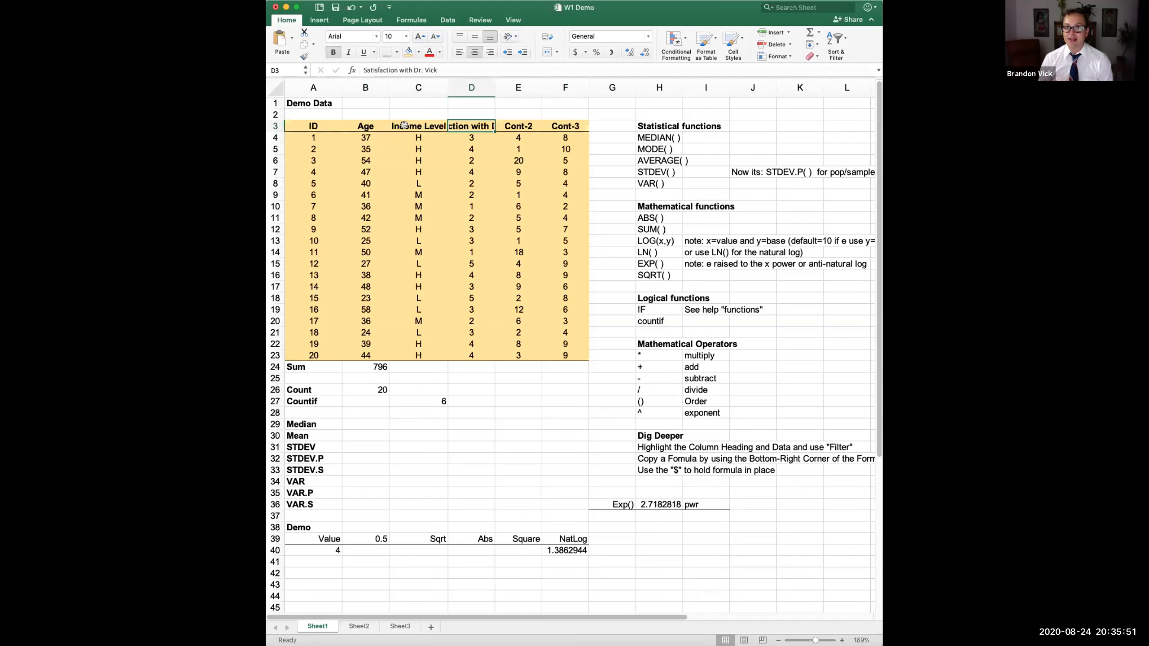
{"action": "left_click_drag", "start_coordinate": [306, 126], "coordinate": [569, 120]}
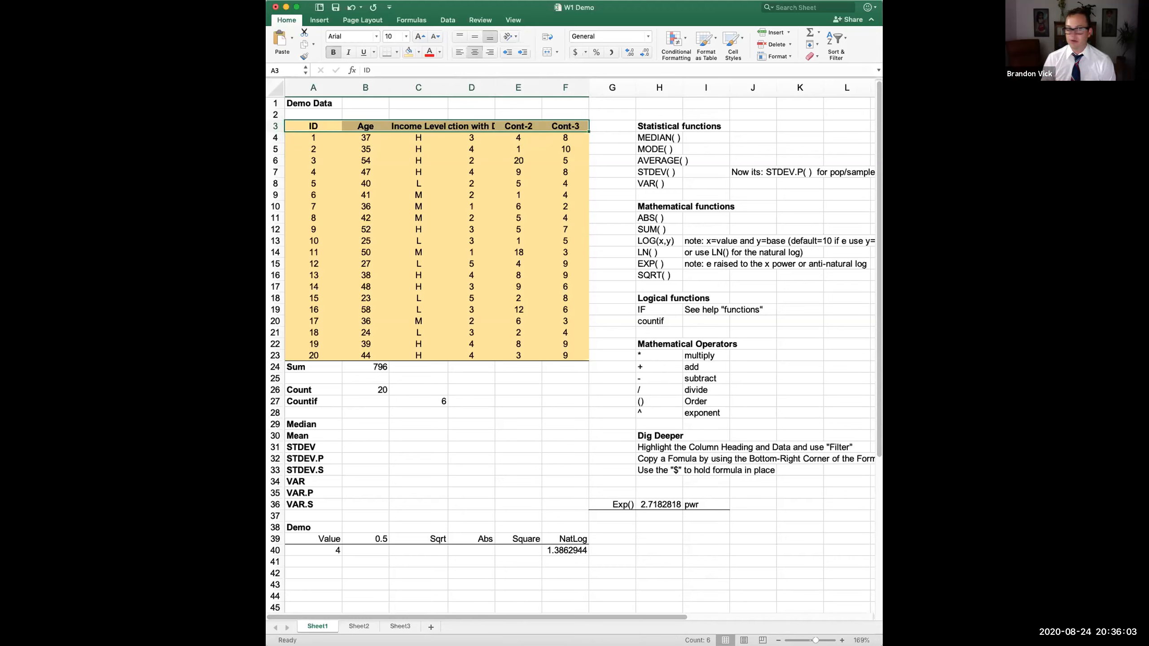
{"action": "left_click", "coordinate": [365, 236]}
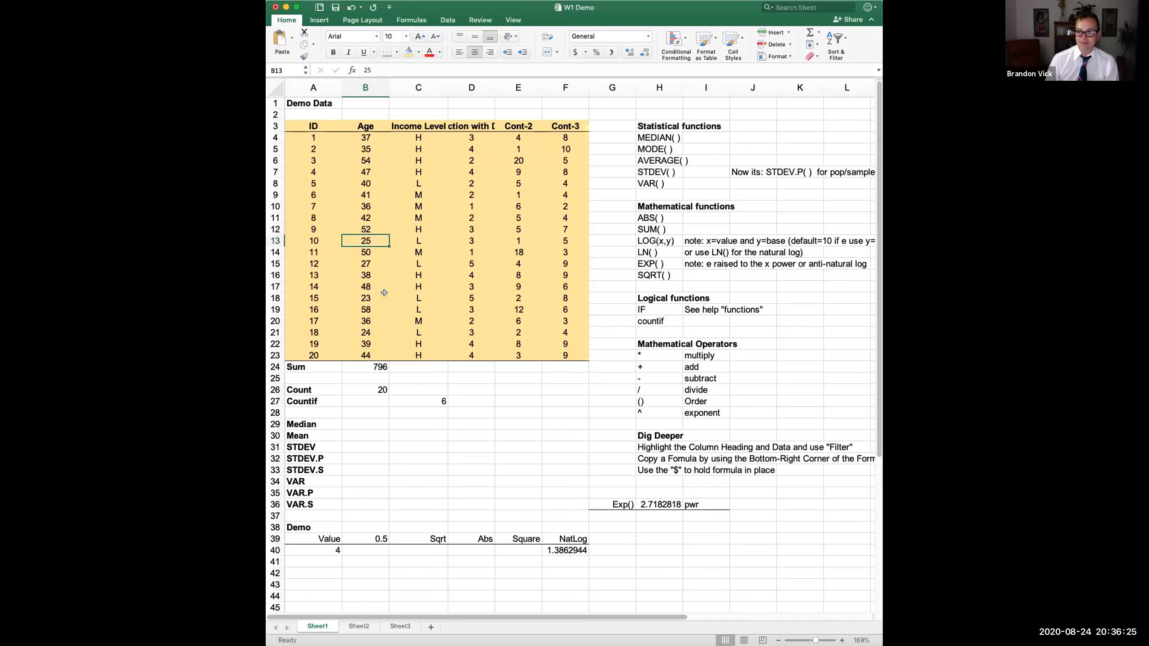
{"action": "left_click_drag", "start_coordinate": [302, 365], "coordinate": [313, 498]}
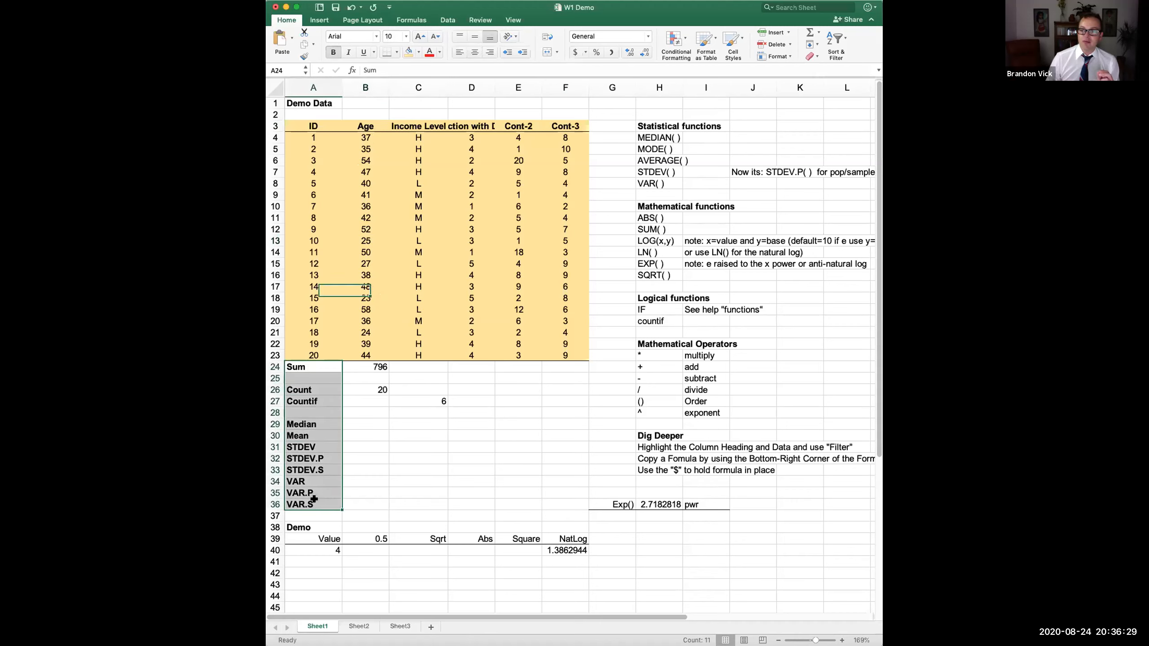
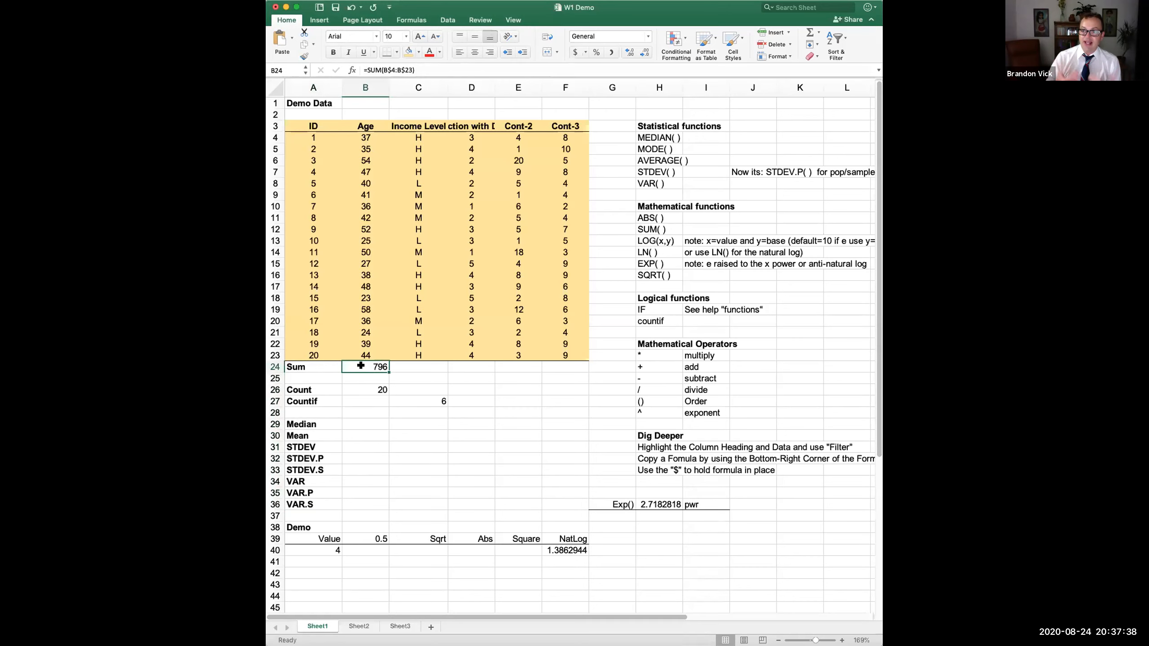
{"action": "left_click_drag", "start_coordinate": [648, 126], "coordinate": [645, 188]}
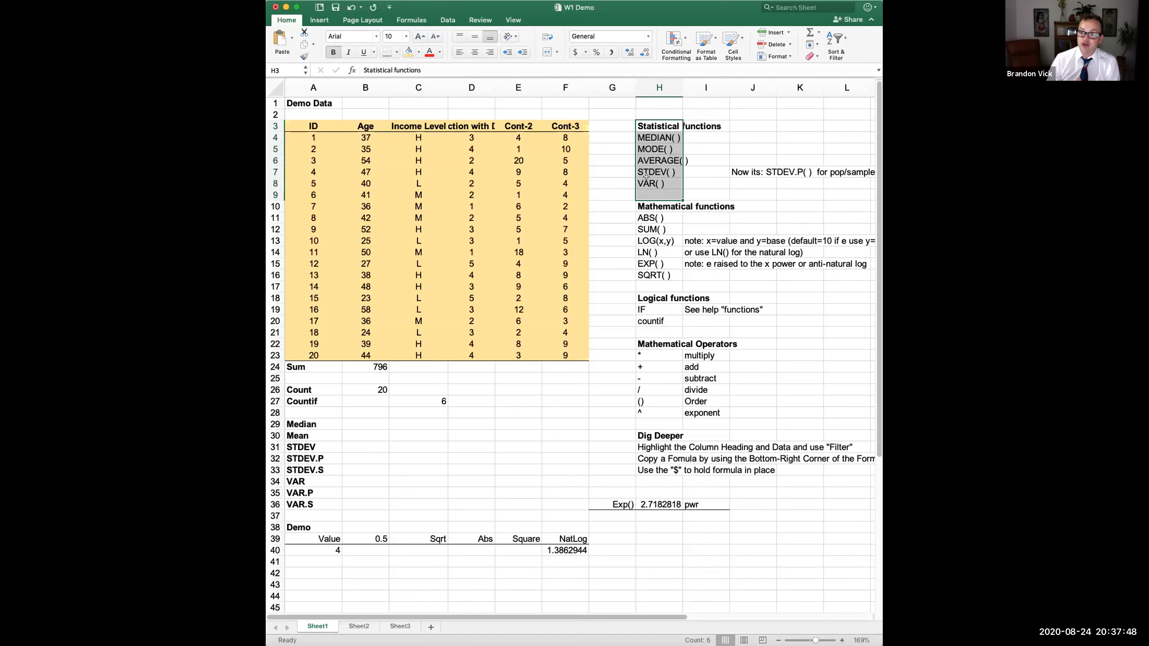
{"action": "left_click_drag", "start_coordinate": [650, 208], "coordinate": [650, 317]}
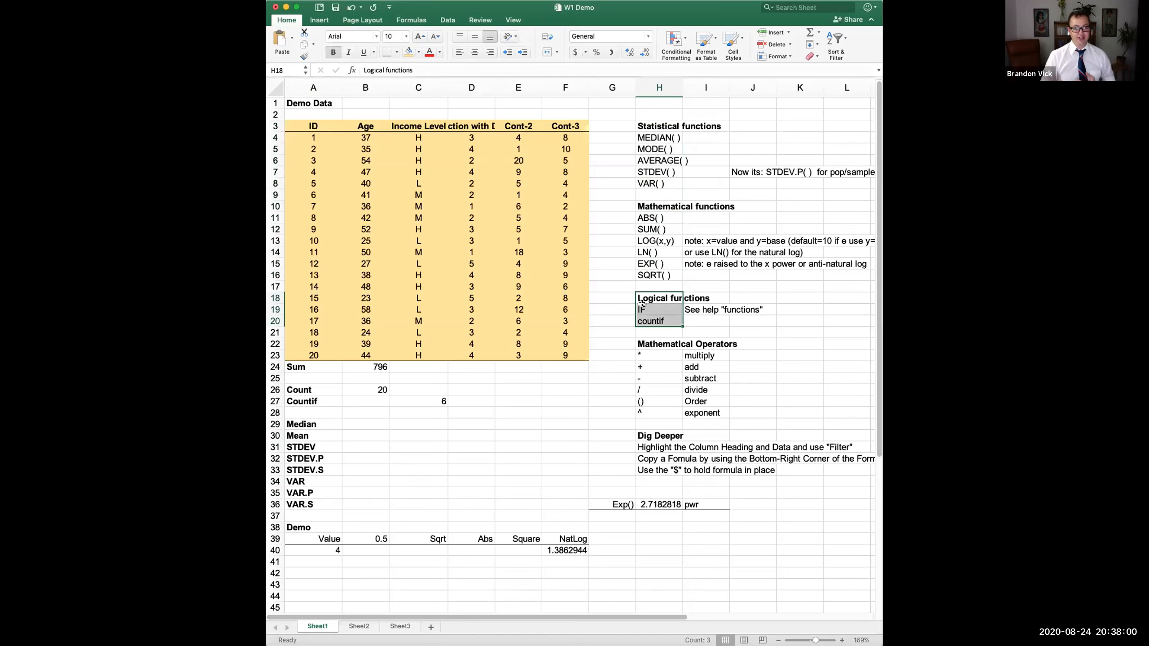
{"action": "left_click", "coordinate": [381, 367]}
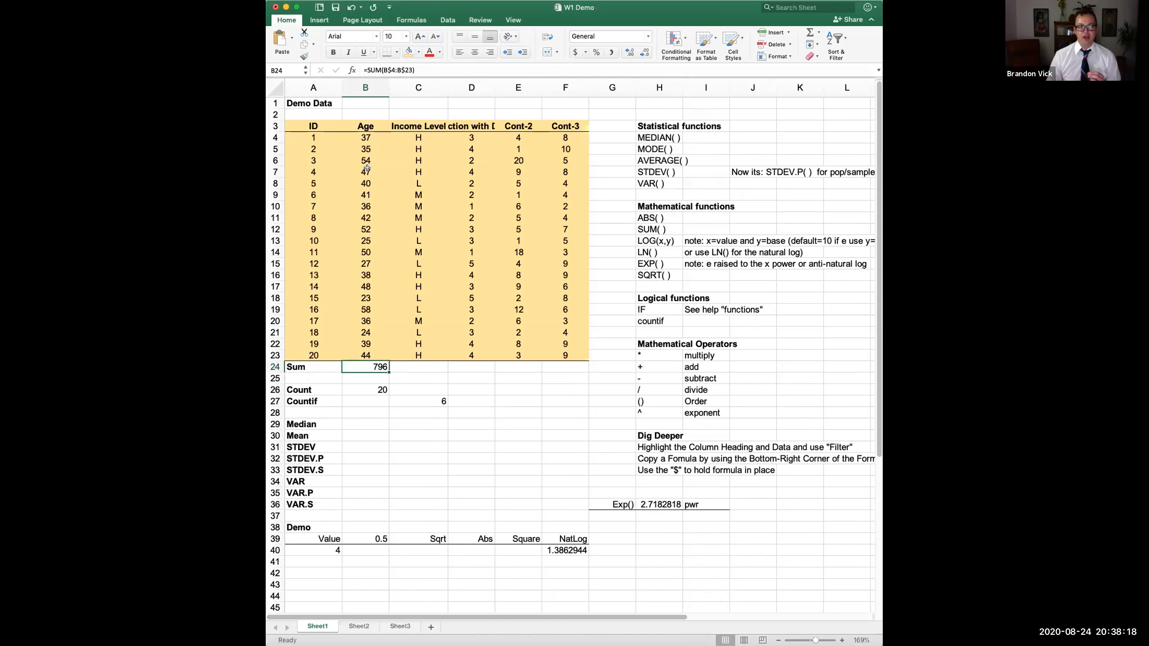
{"action": "left_click", "coordinate": [361, 136]}
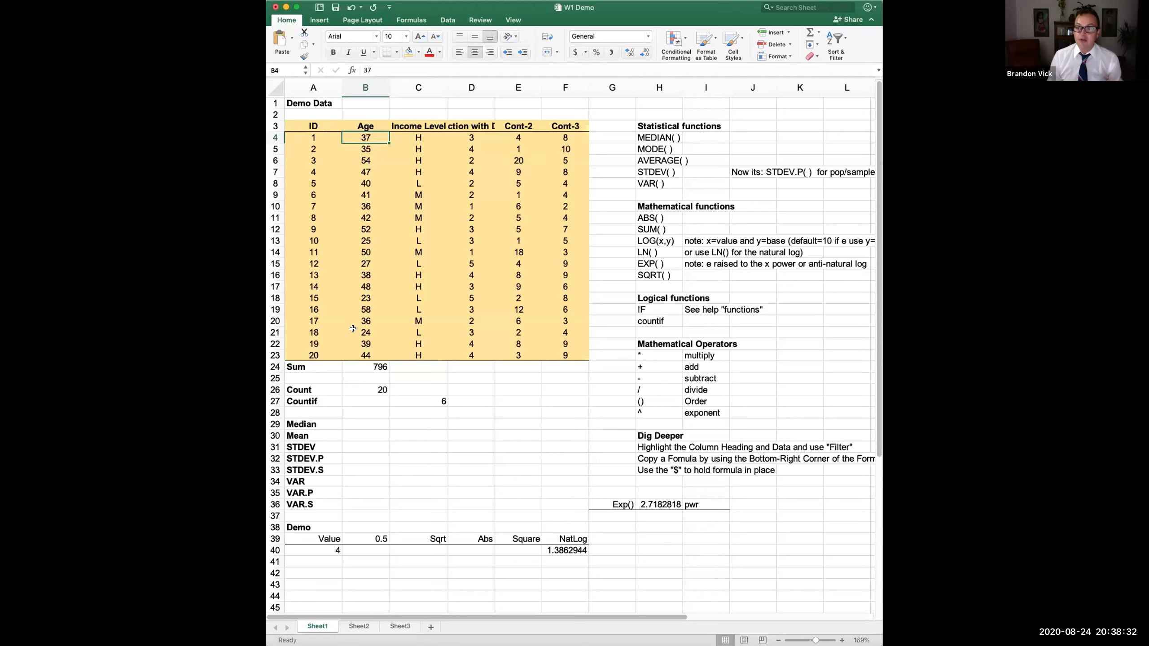
- Check the Sum in B24, then re-enter 37 in B4 unchanged
{"action": "left_click", "coordinate": [356, 367]}
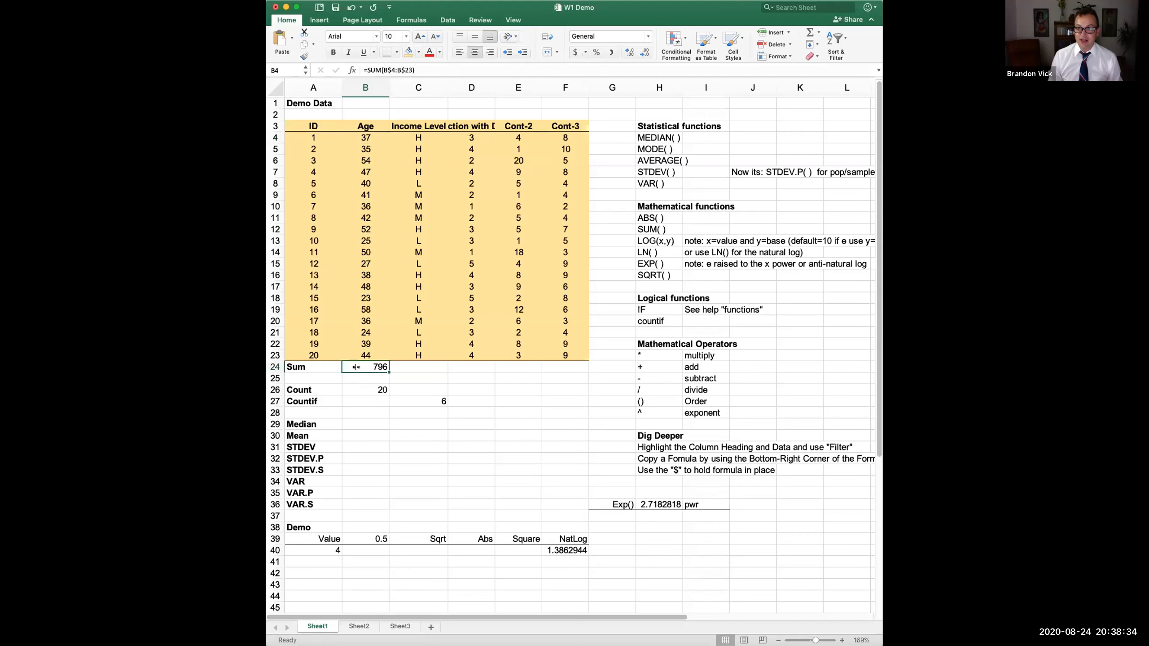
{"action": "left_click", "coordinate": [371, 137]}
{"action": "type", "text": "37"}
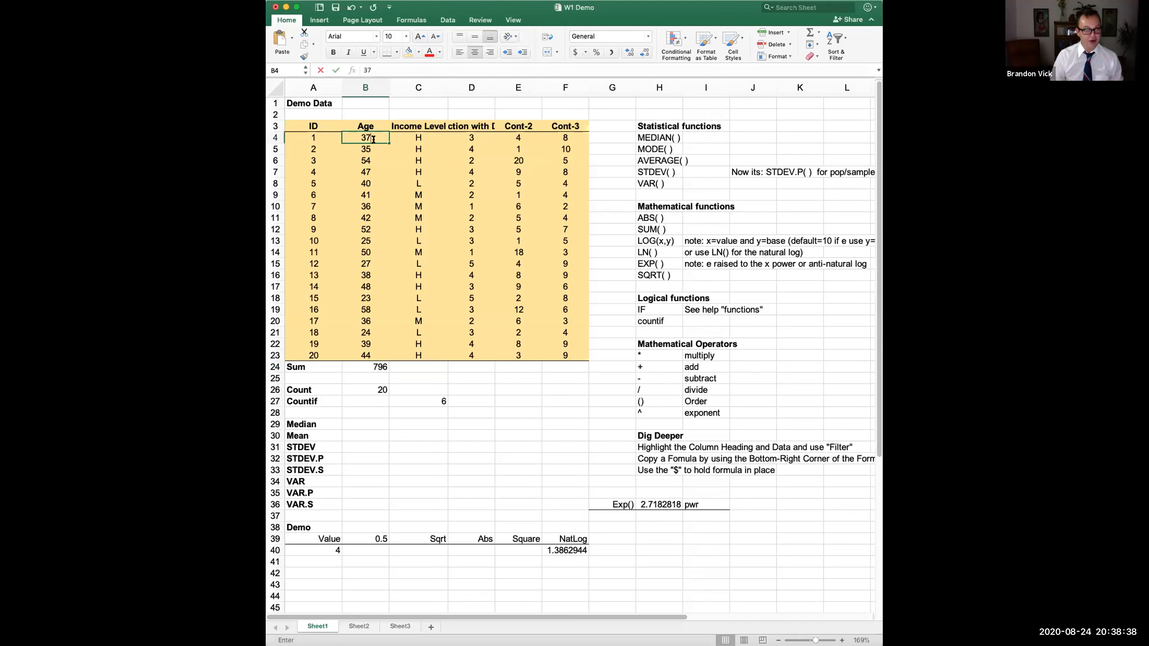
{"action": "key", "text": "Return"}
- Re-enter B24 as =SUM(B4:B23), still totalling 796
{"action": "left_click", "coordinate": [362, 368]}
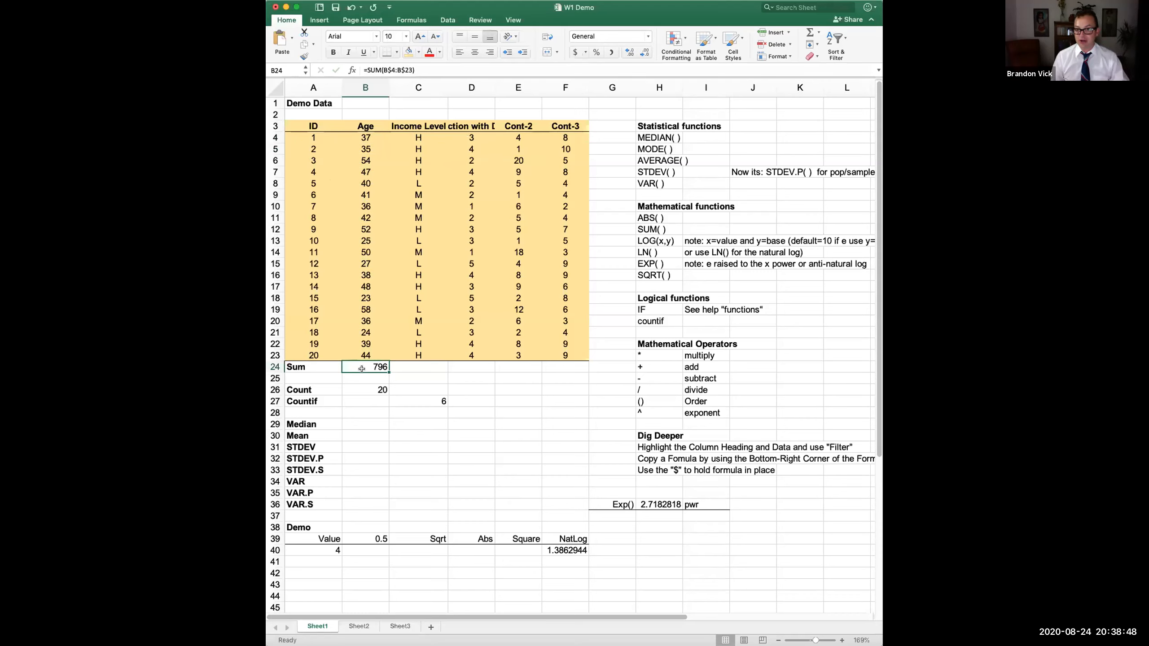
{"action": "type", "text": "="}
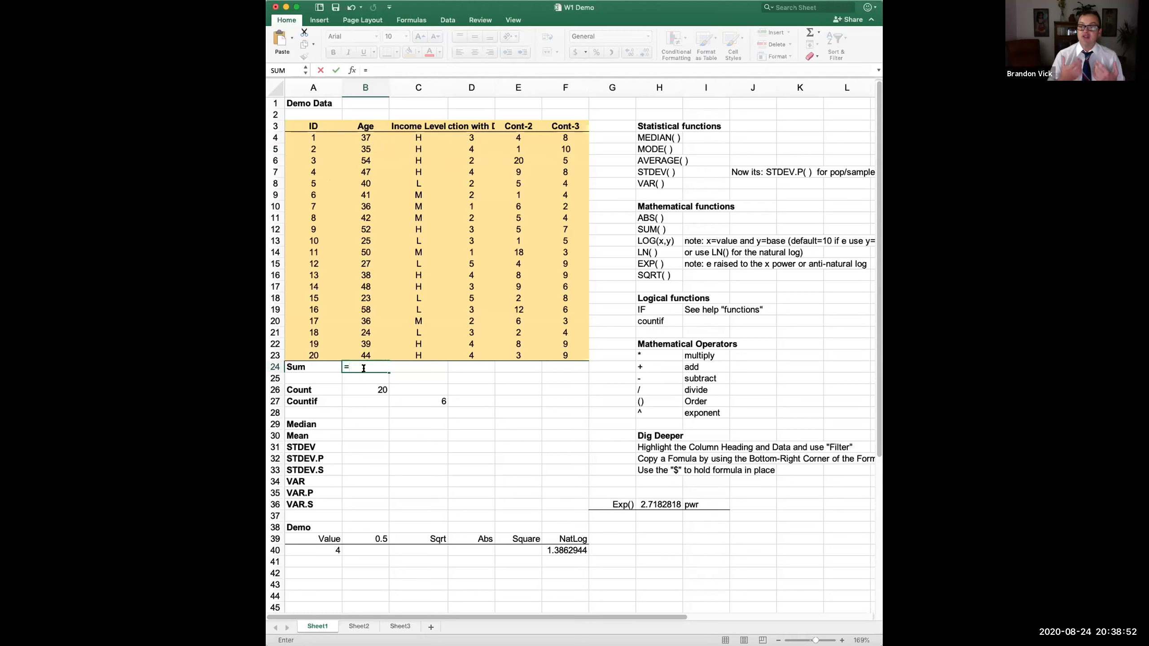
{"action": "type", "text": "sum"}
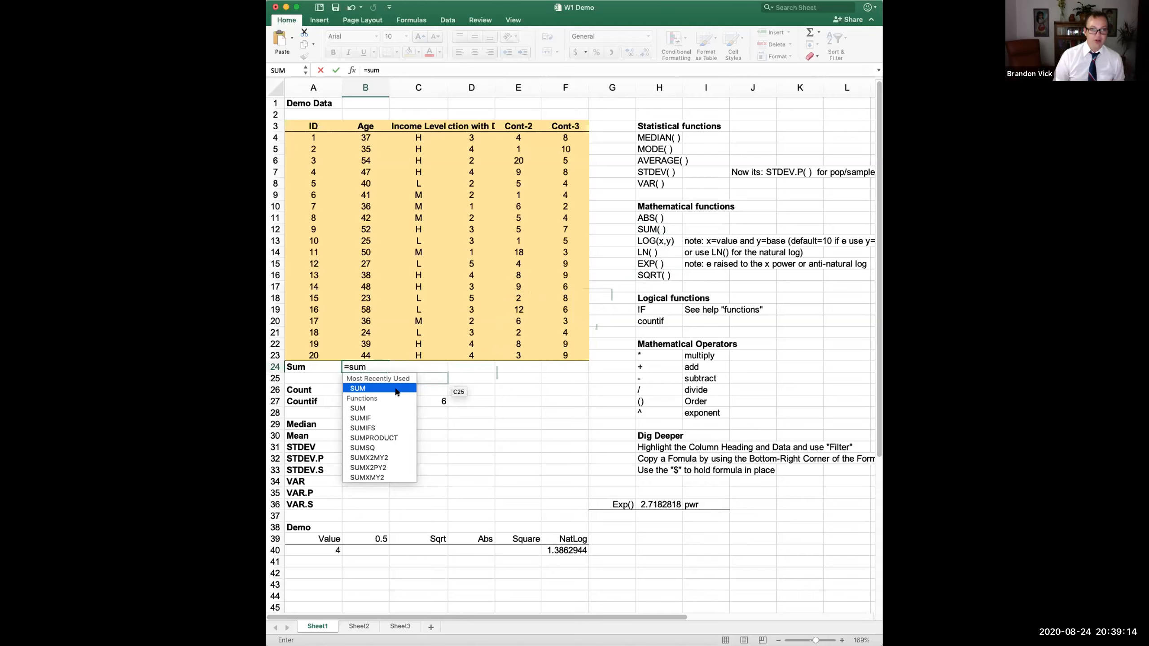
{"action": "type", "text": "("}
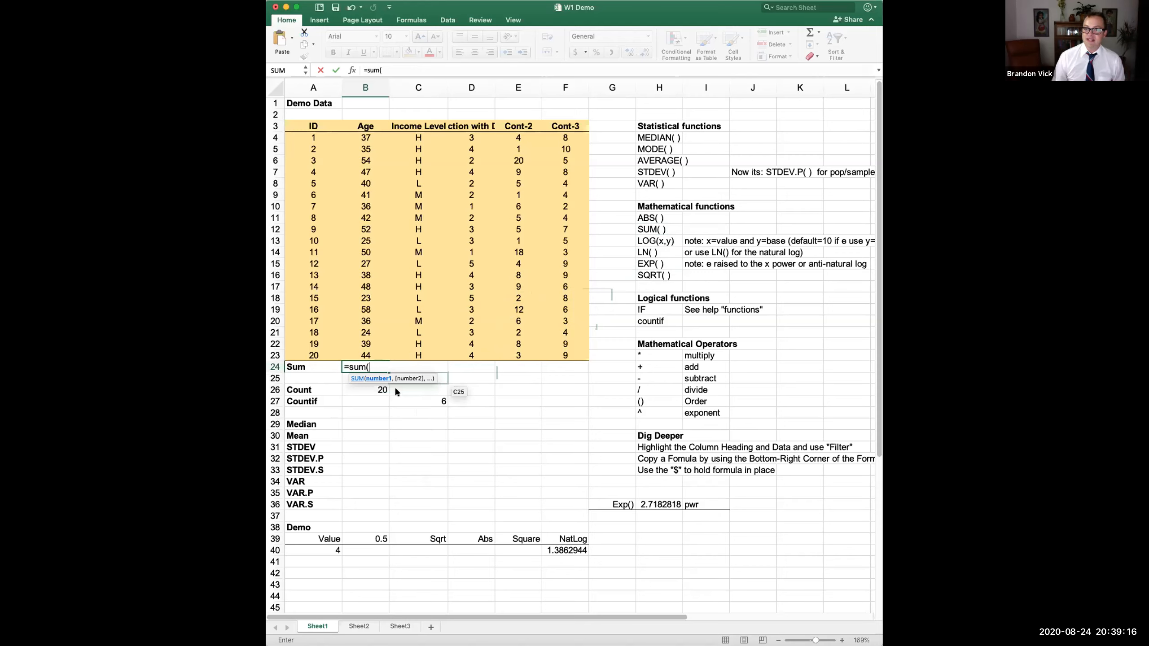
{"action": "left_click", "coordinate": [376, 138]}
{"action": "left_click_drag", "start_coordinate": [376, 137], "coordinate": [365, 355]}
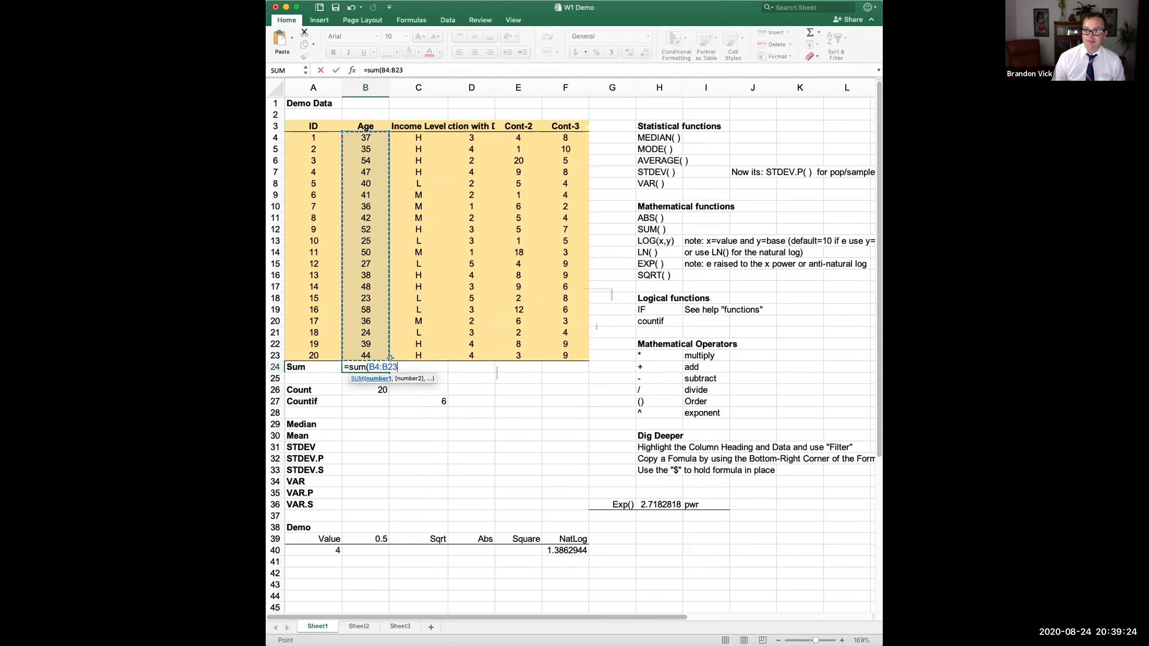
{"action": "key", "text": "Return"}
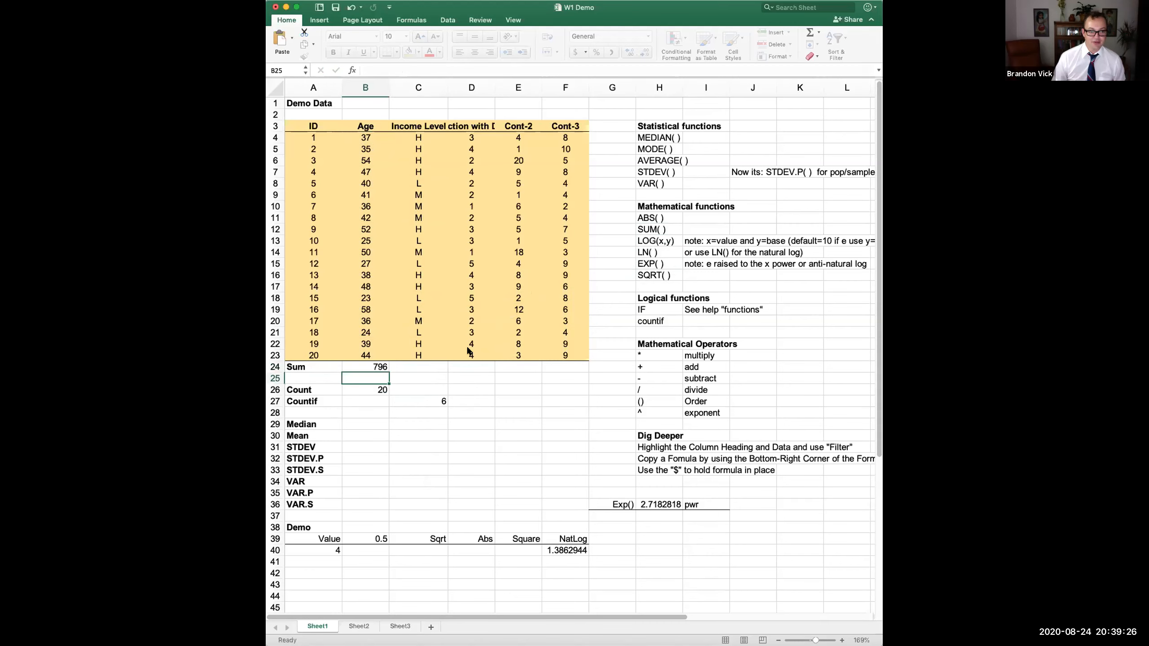
{"action": "left_click", "coordinate": [369, 363]}
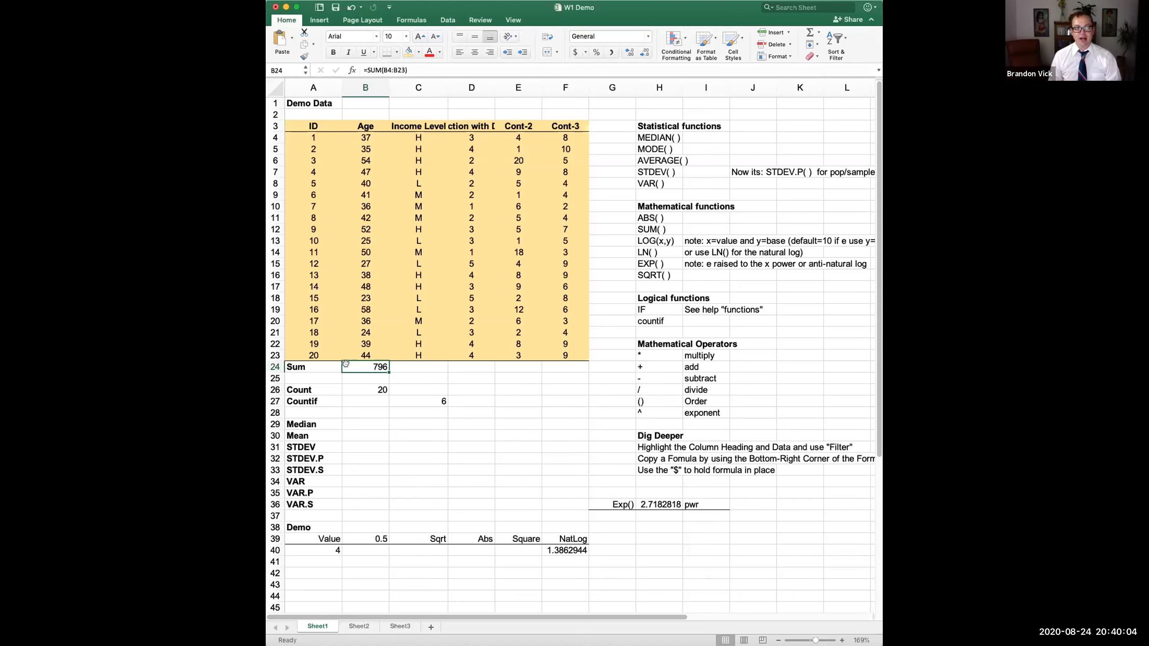
- Enter =AVERAGE(B4:B23) in the Mean cell B30, showing 39.8, and recheck it
{"action": "left_click", "coordinate": [349, 435]}
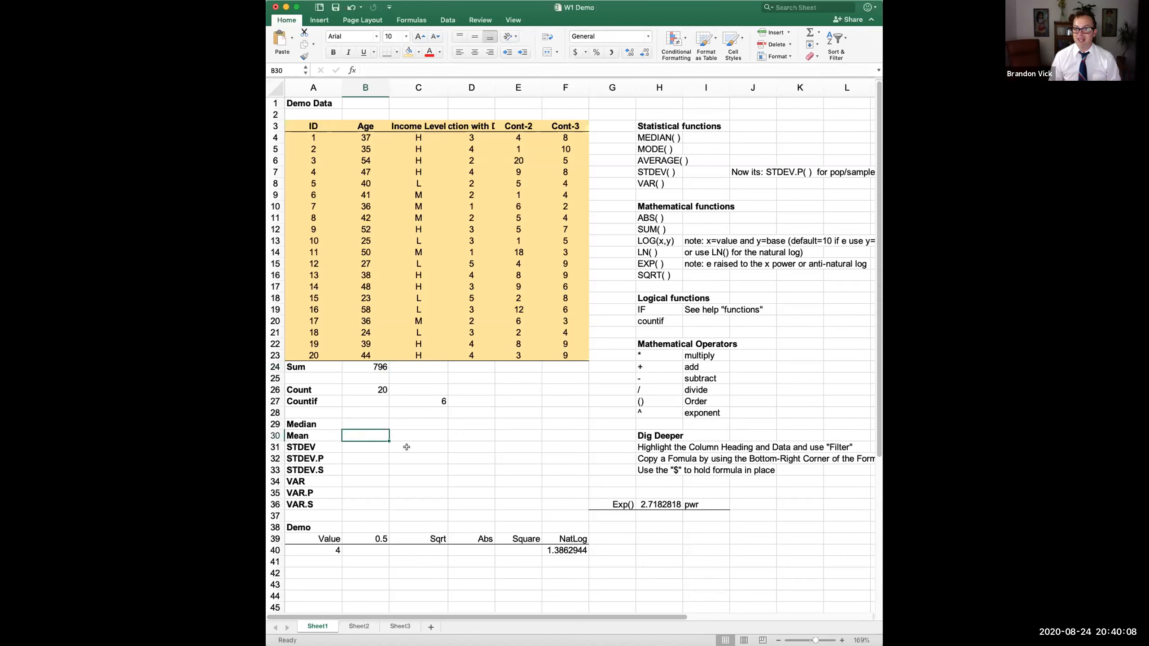
{"action": "type", "text": "="}
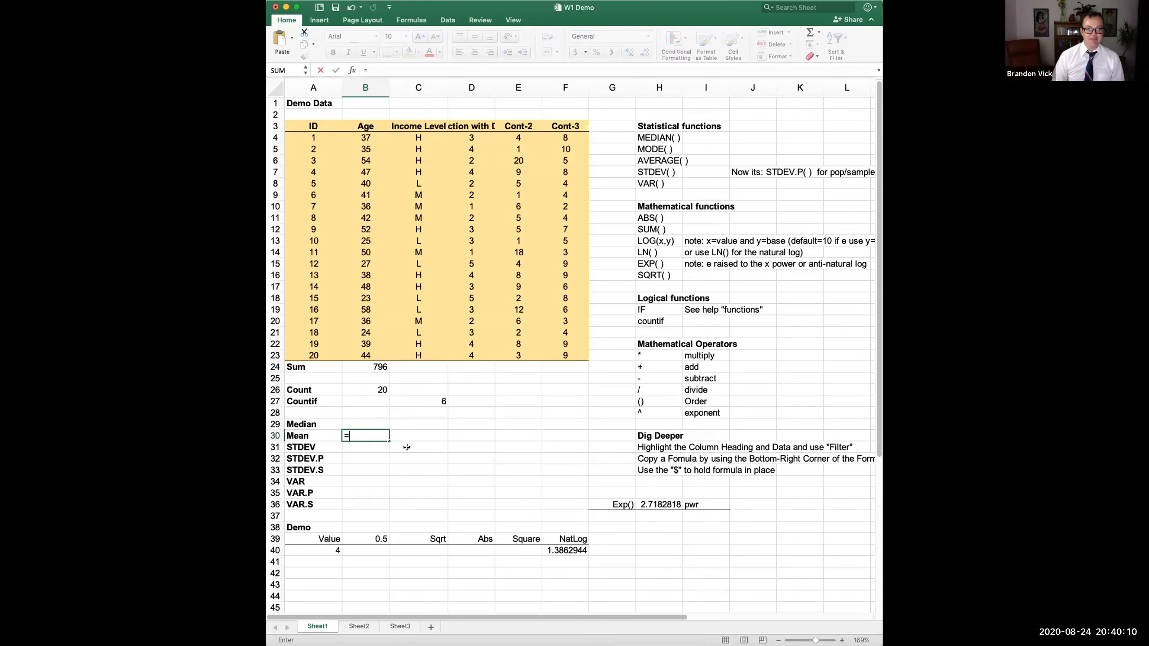
{"action": "type", "text": "average("}
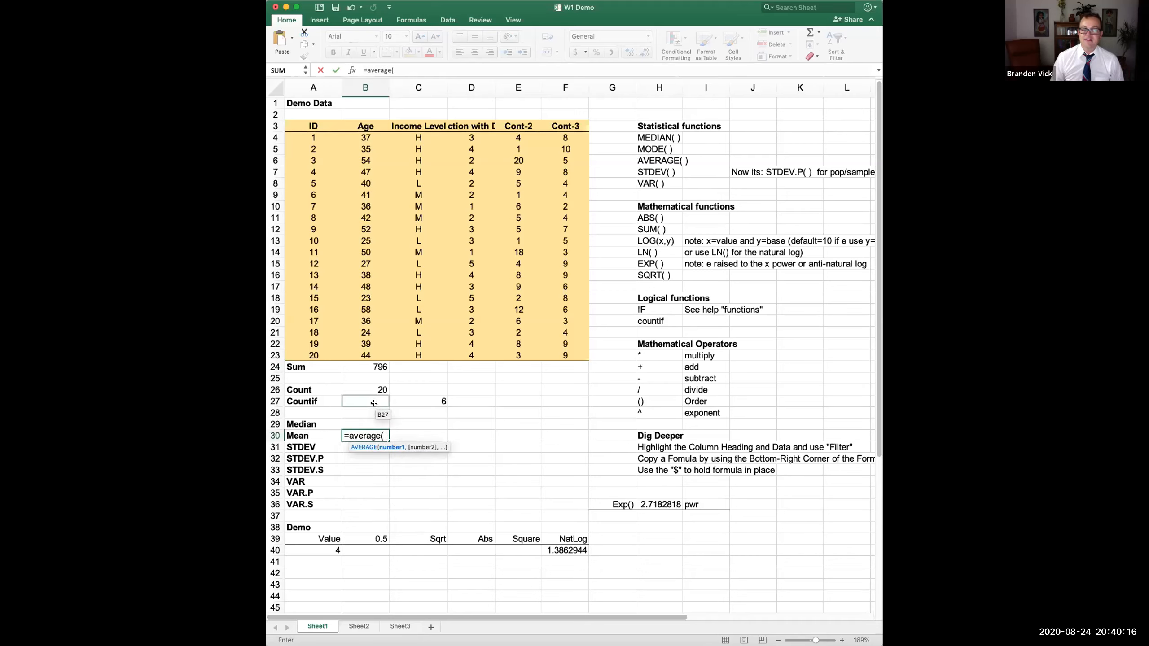
{"action": "left_click_drag", "start_coordinate": [380, 356], "coordinate": [381, 135]}
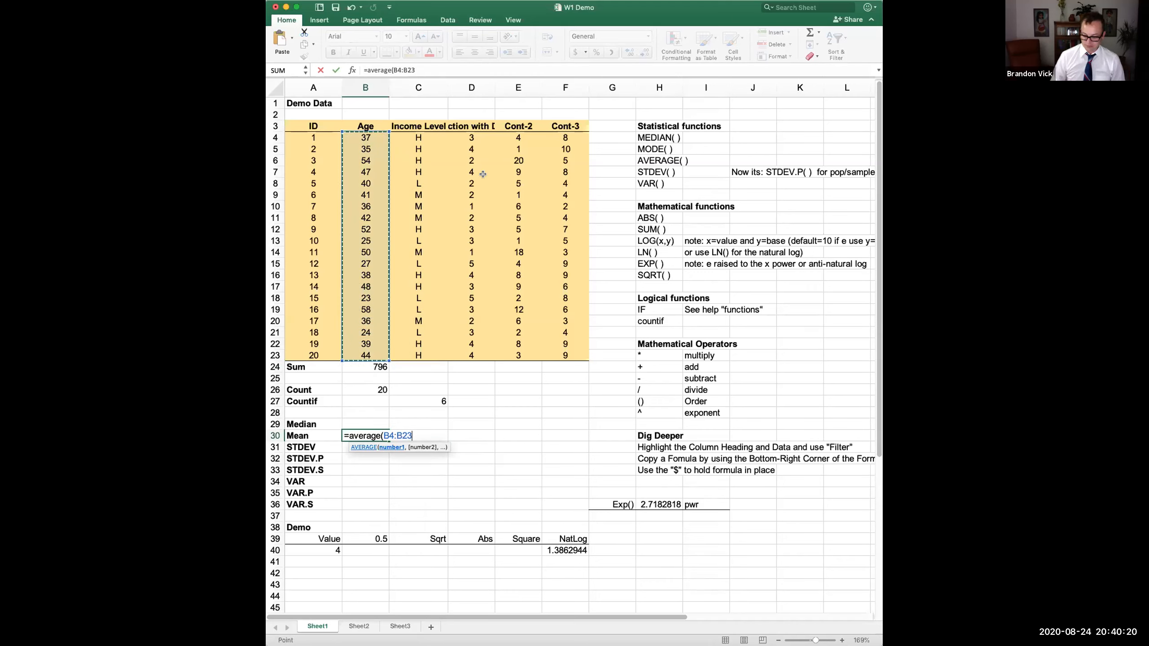
{"action": "key", "text": "Return"}
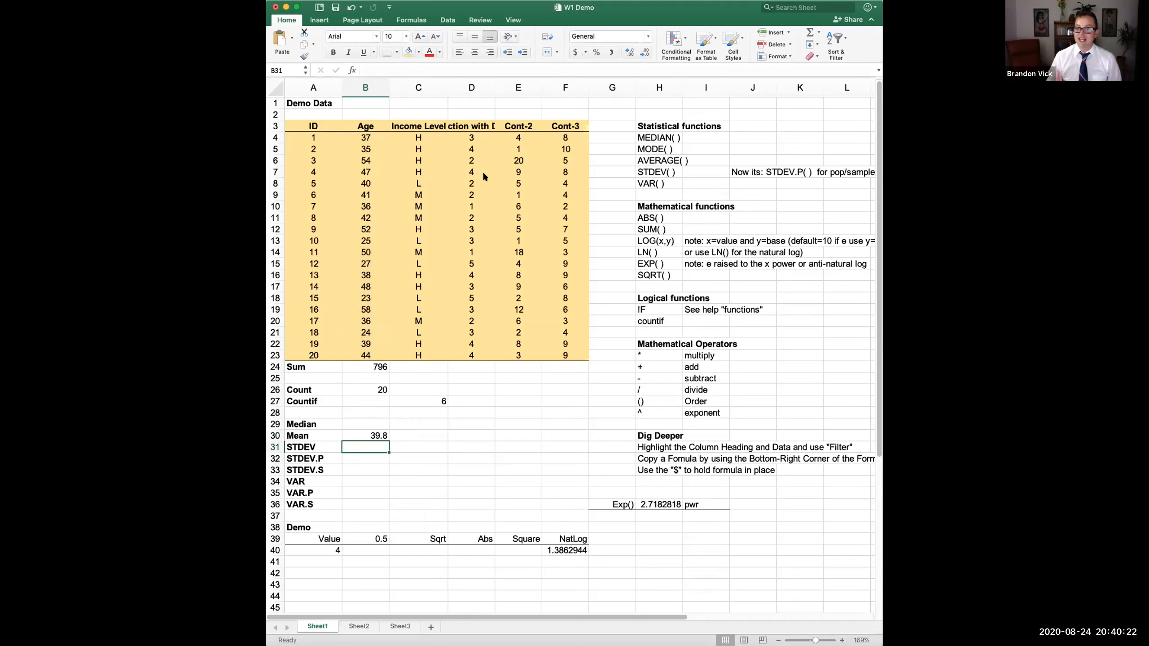
{"action": "left_click", "coordinate": [360, 435]}
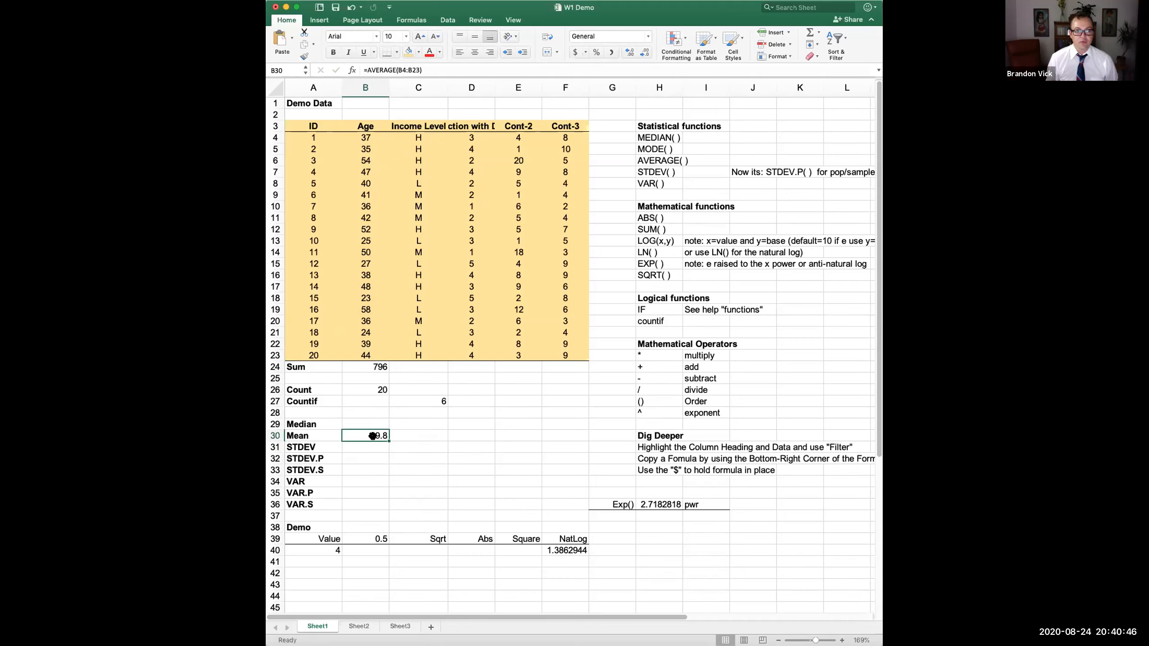
{"action": "left_click", "coordinate": [378, 386]}
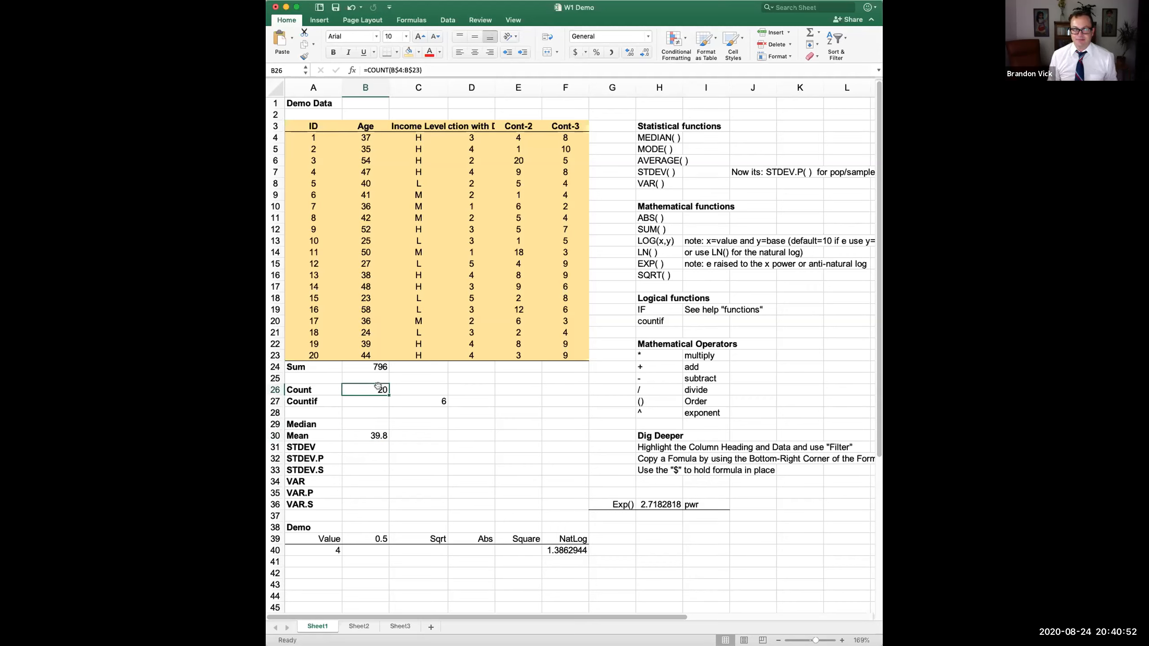
{"action": "left_click_drag", "start_coordinate": [311, 135], "coordinate": [314, 354]}
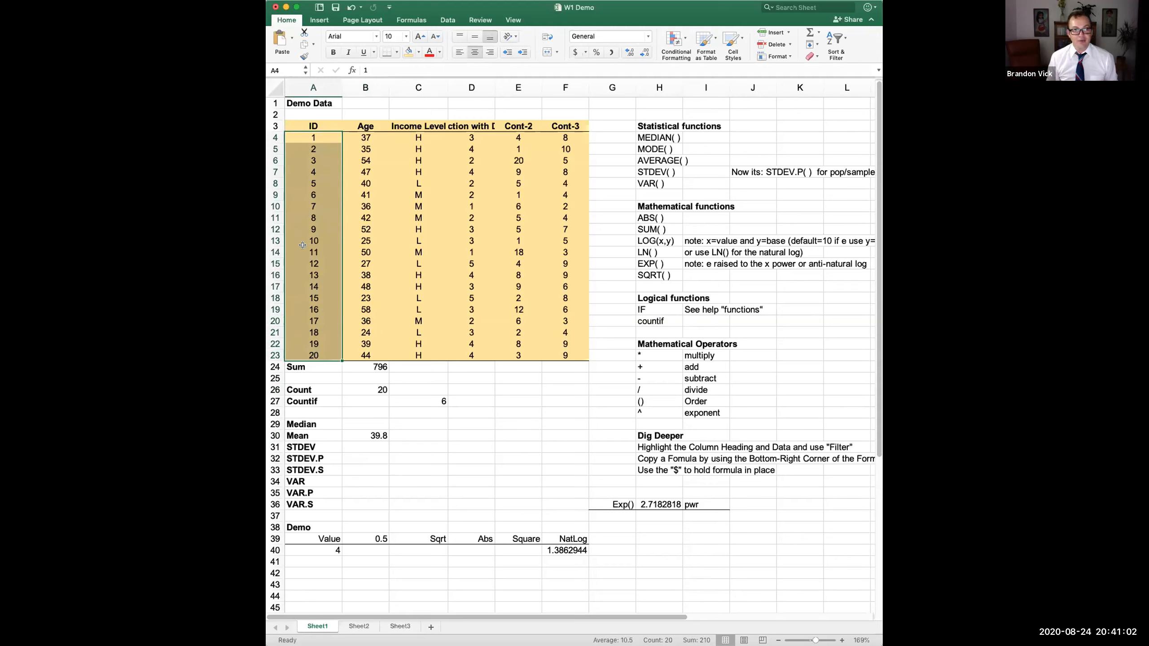
{"action": "left_click_drag", "start_coordinate": [312, 137], "coordinate": [319, 356]}
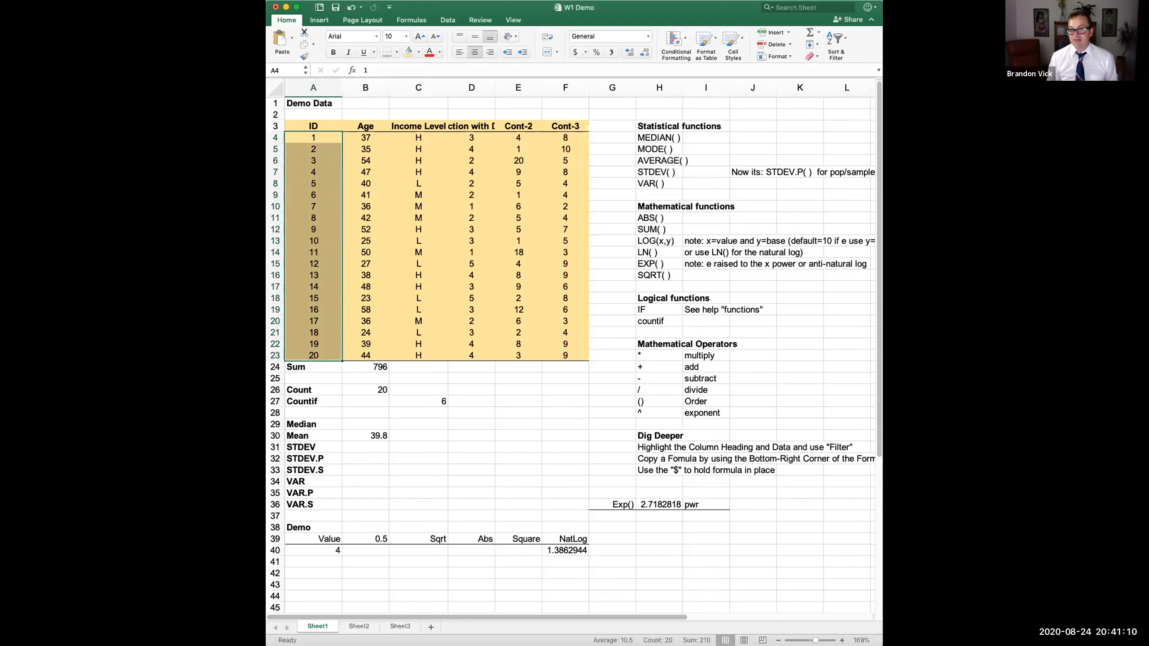
{"action": "left_click_drag", "start_coordinate": [365, 134], "coordinate": [378, 348]}
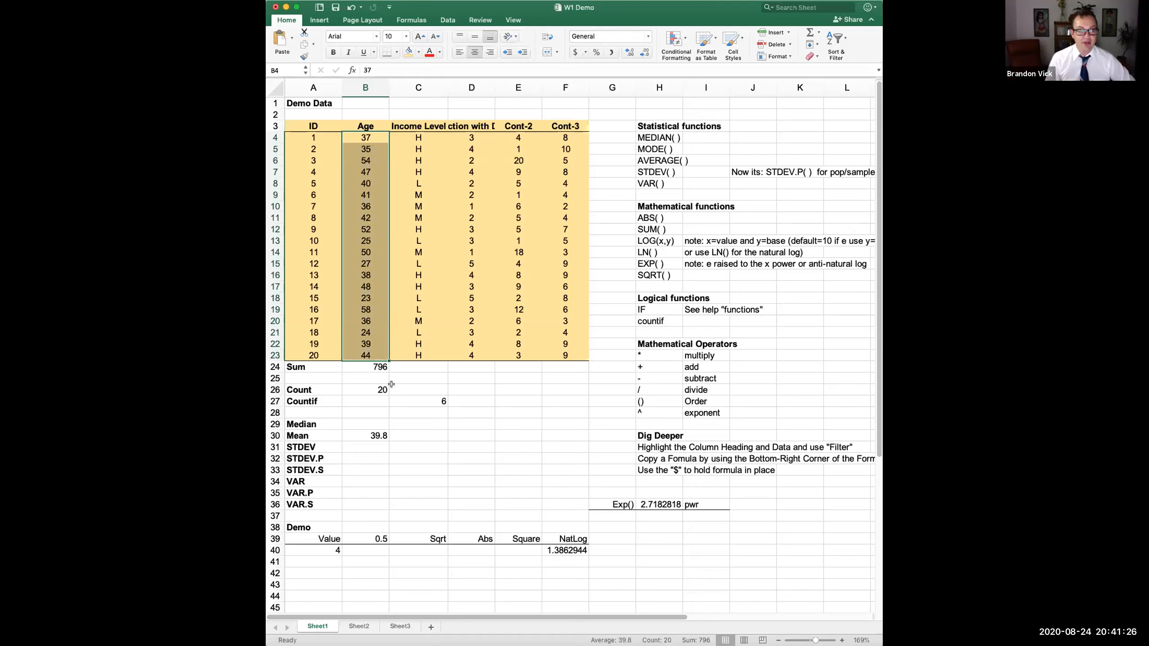
{"action": "left_click", "coordinate": [365, 387]}
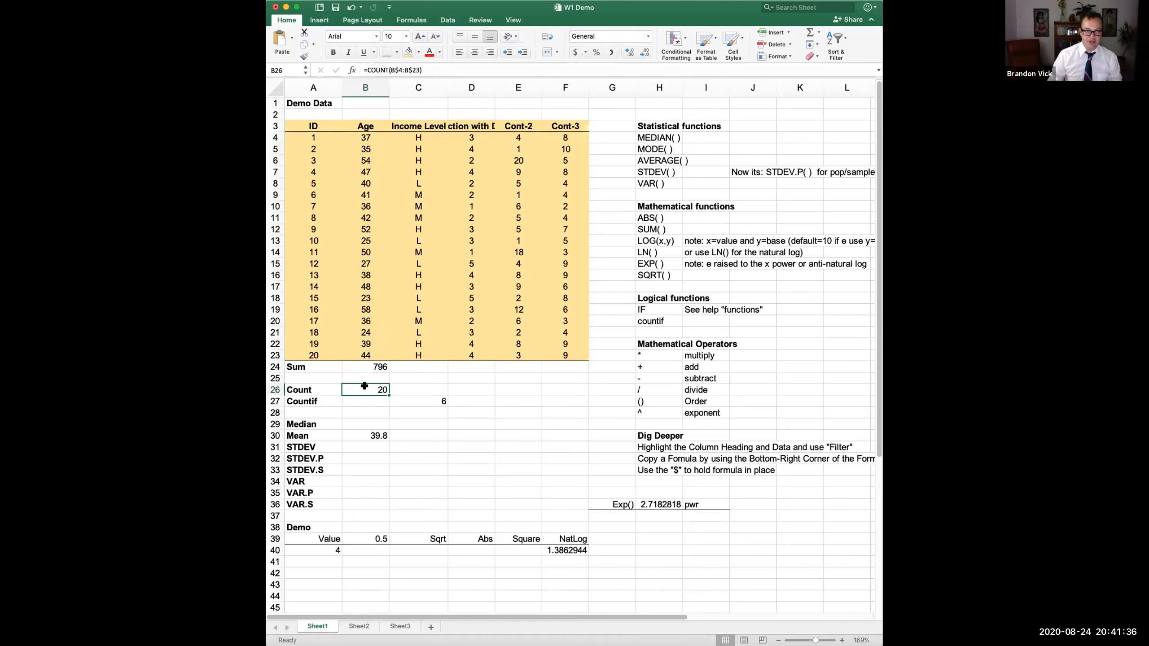
- Enter =COUNT(A4:A23) over the ID column in the Count row, returning 20
{"action": "type", "text": "=count("}
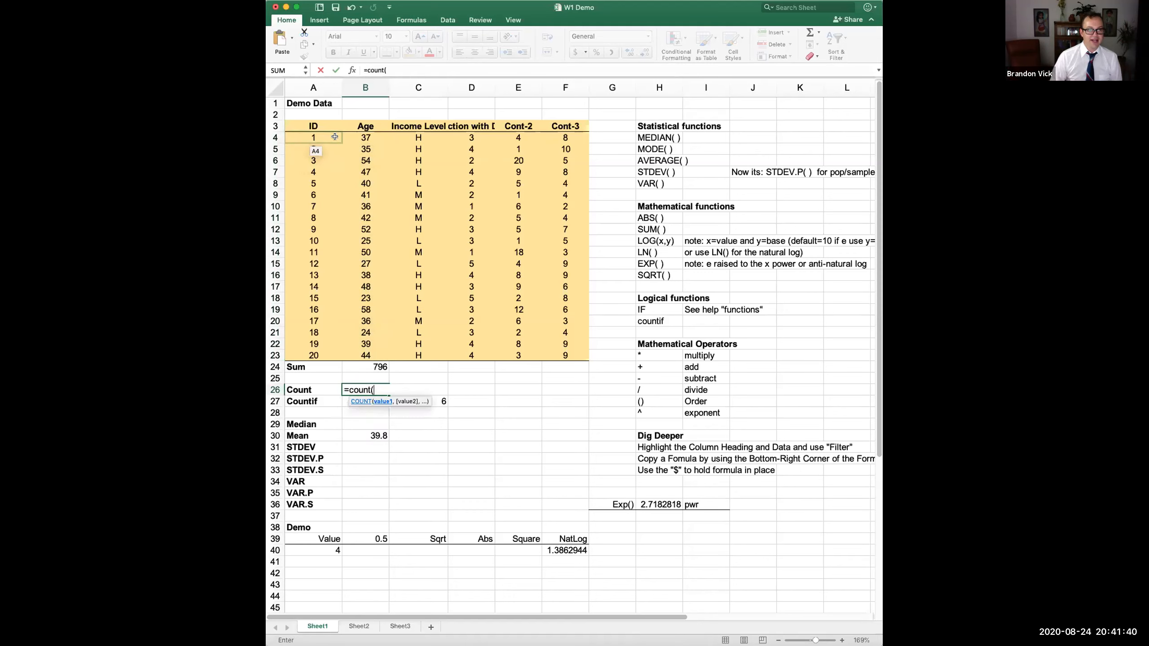
{"action": "left_click_drag", "start_coordinate": [332, 136], "coordinate": [342, 358]}
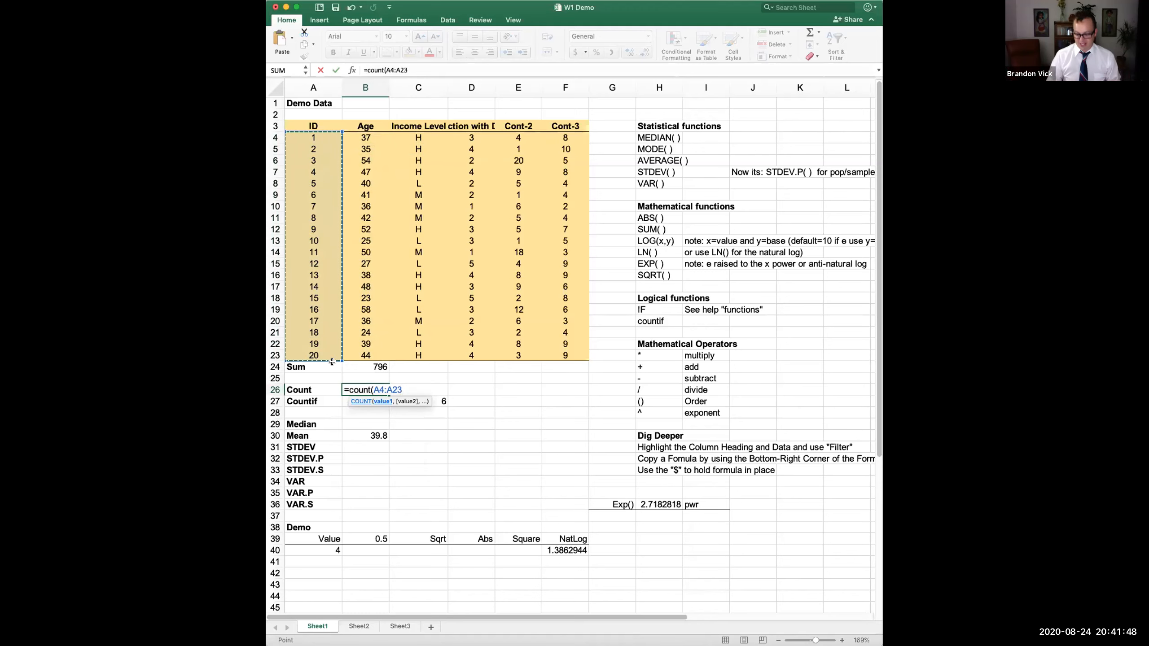
{"action": "key", "text": "Return"}
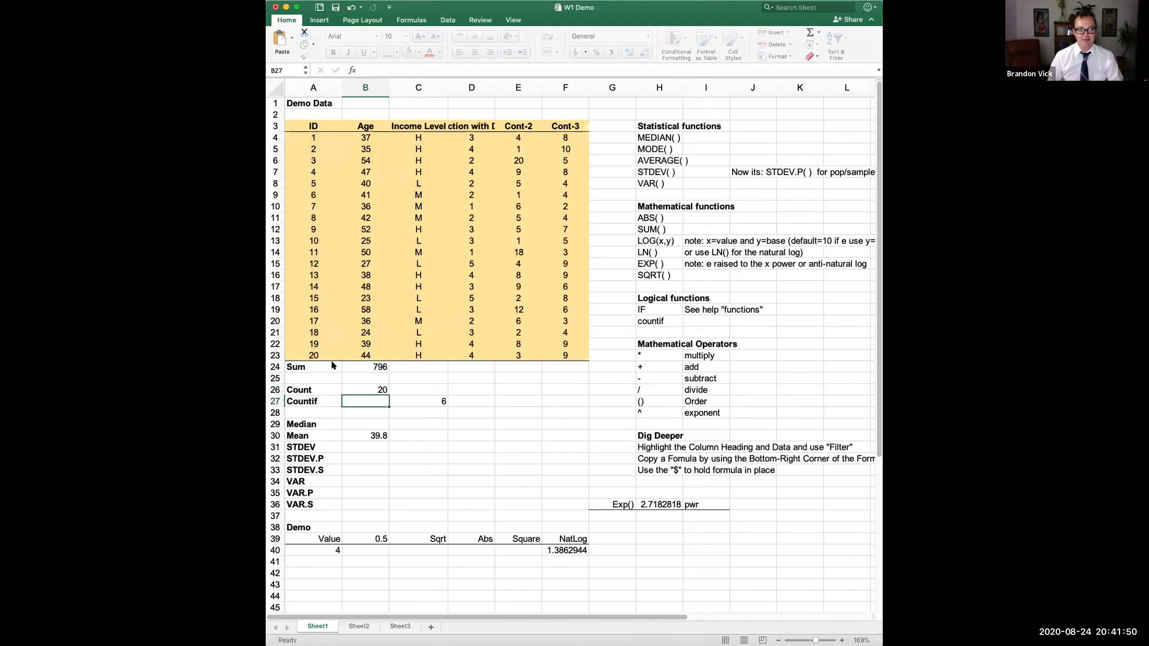
- Review the Count formula in B26, the COUNTIF reference note and the Countif result in C27
{"action": "left_click", "coordinate": [368, 387]}
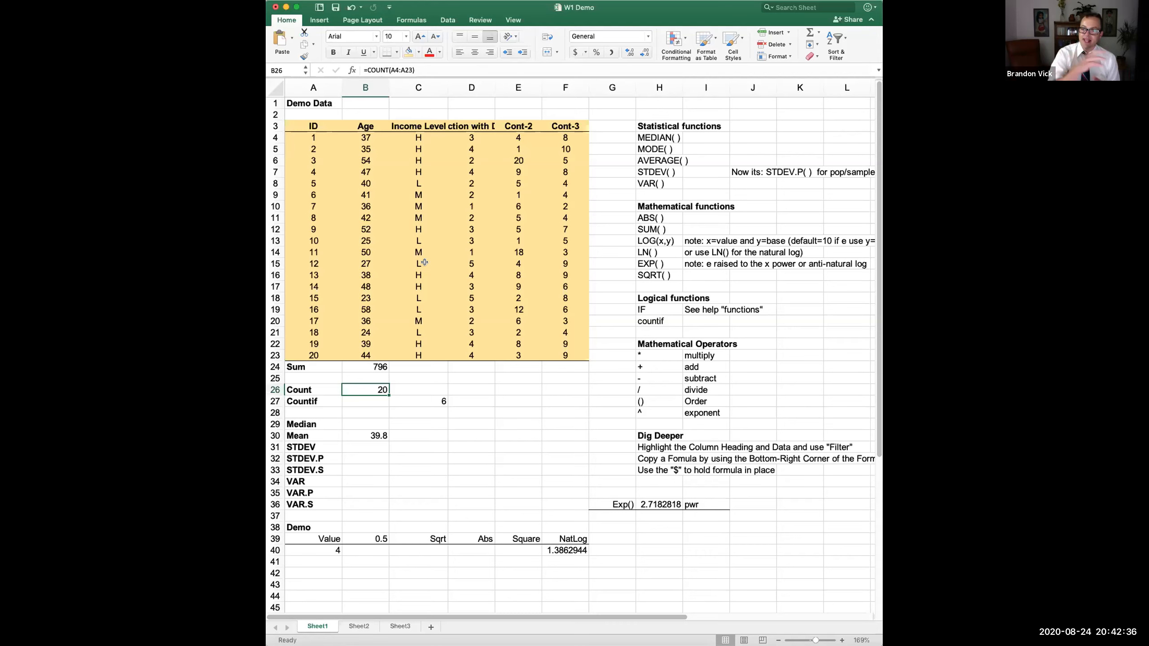
{"action": "left_click", "coordinate": [658, 321]}
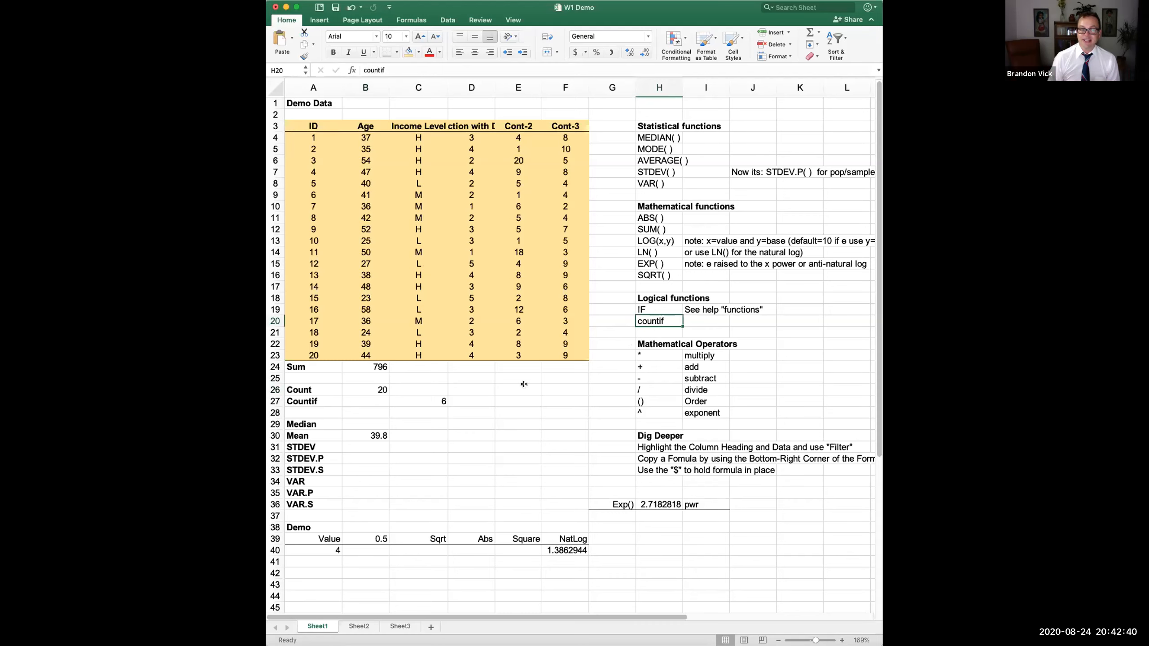
{"action": "left_click", "coordinate": [425, 400]}
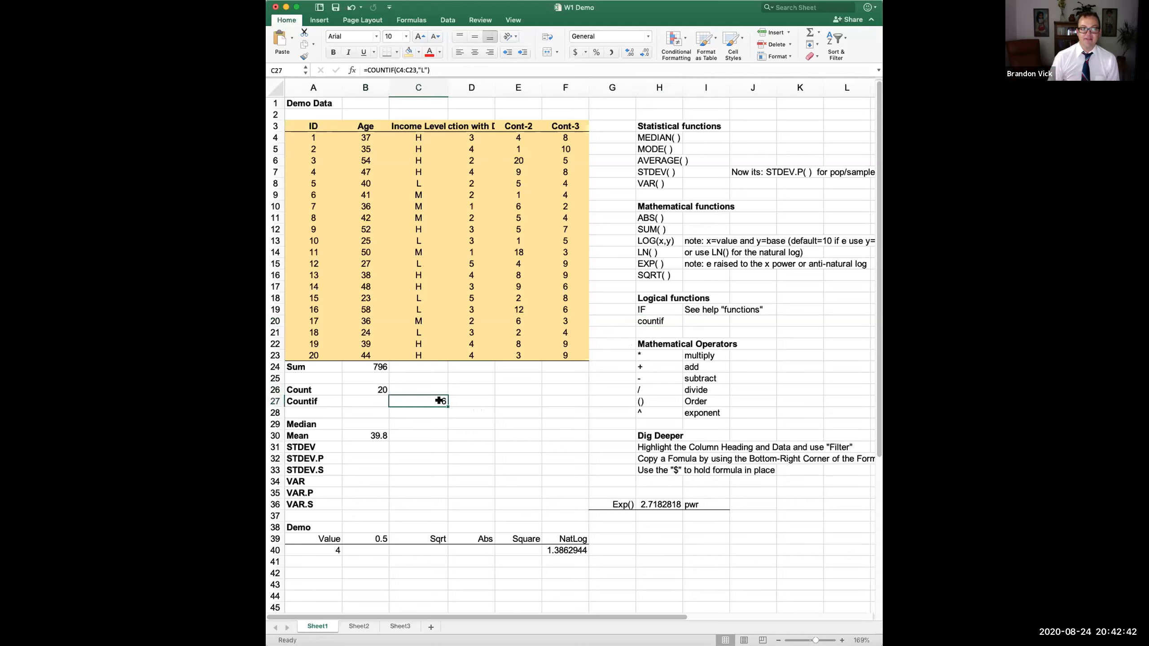
- Retype C27 as =COUNTIF(C4:C23,"L"), counting 6 low-income entries
{"action": "type", "text": "=county"}
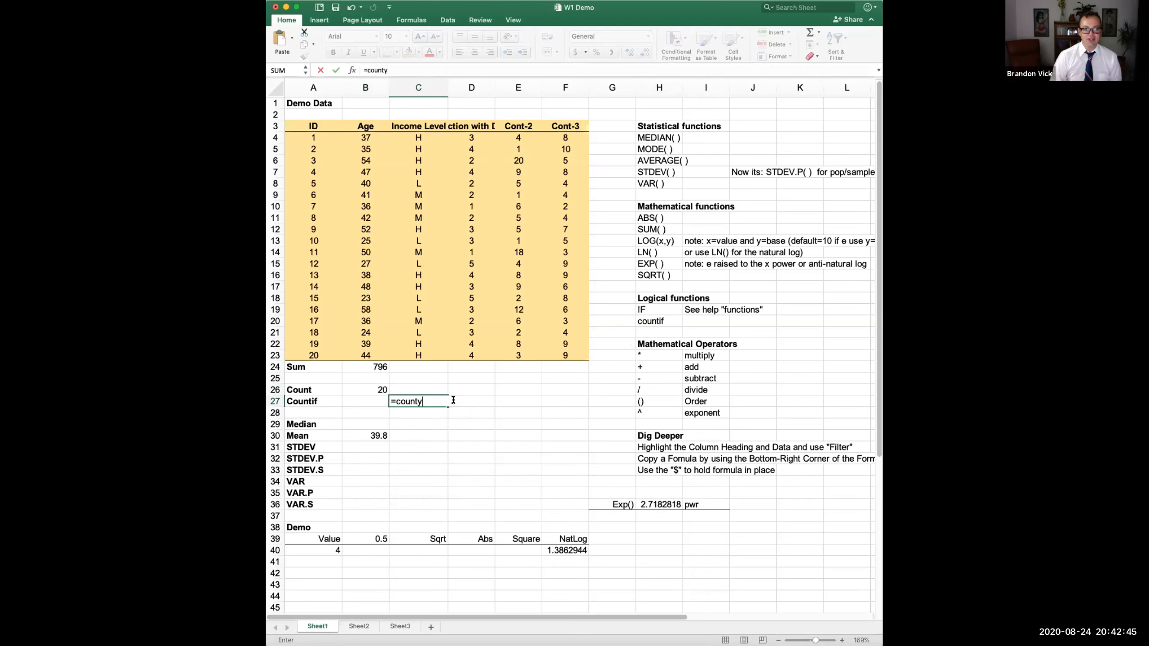
{"action": "key", "text": "BackSpace"}
{"action": "type", "text": "if"}
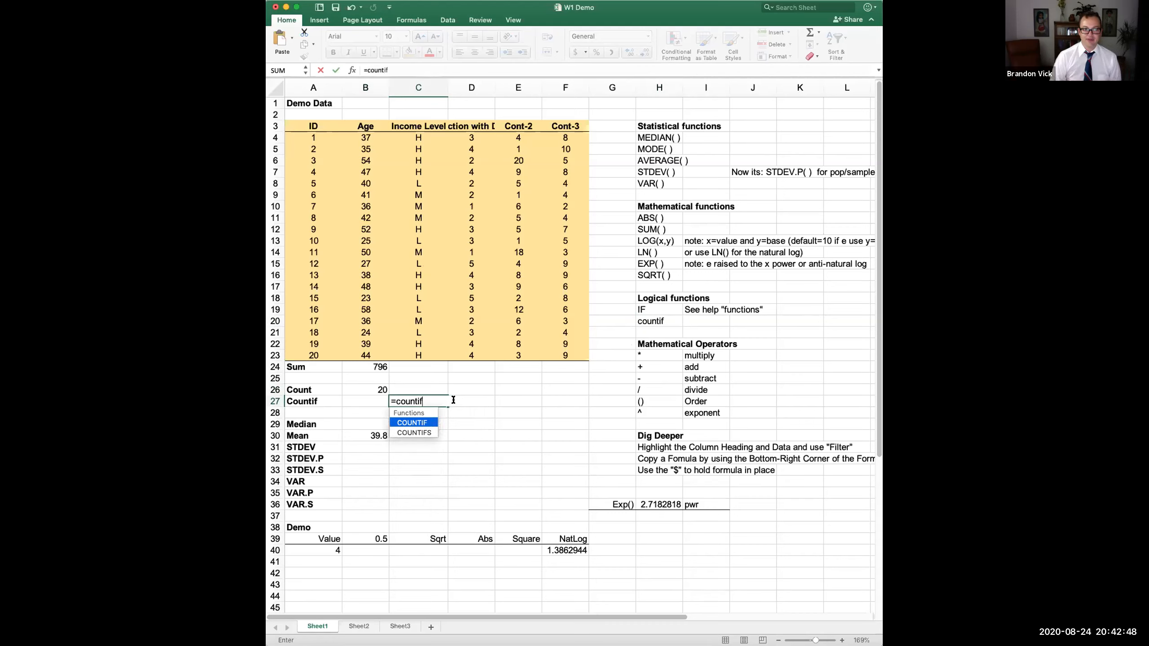
{"action": "type", "text": "("}
{"action": "left_click", "coordinate": [422, 355]}
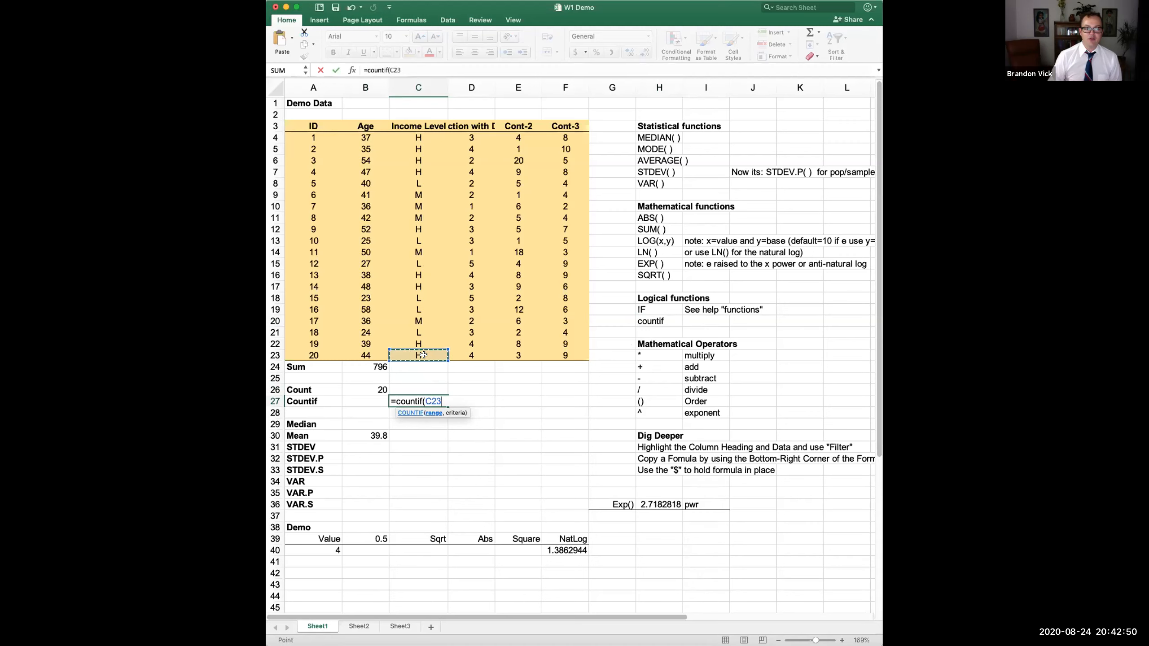
{"action": "left_click_drag", "start_coordinate": [422, 354], "coordinate": [423, 141]}
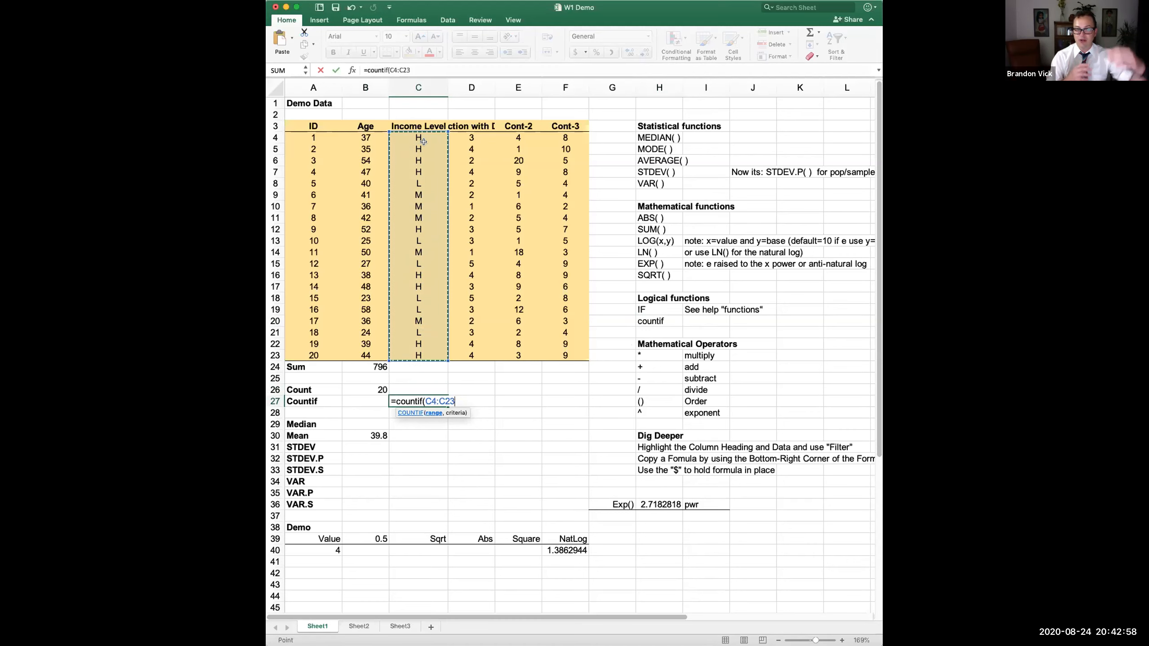
{"action": "type", "text": ",\""}
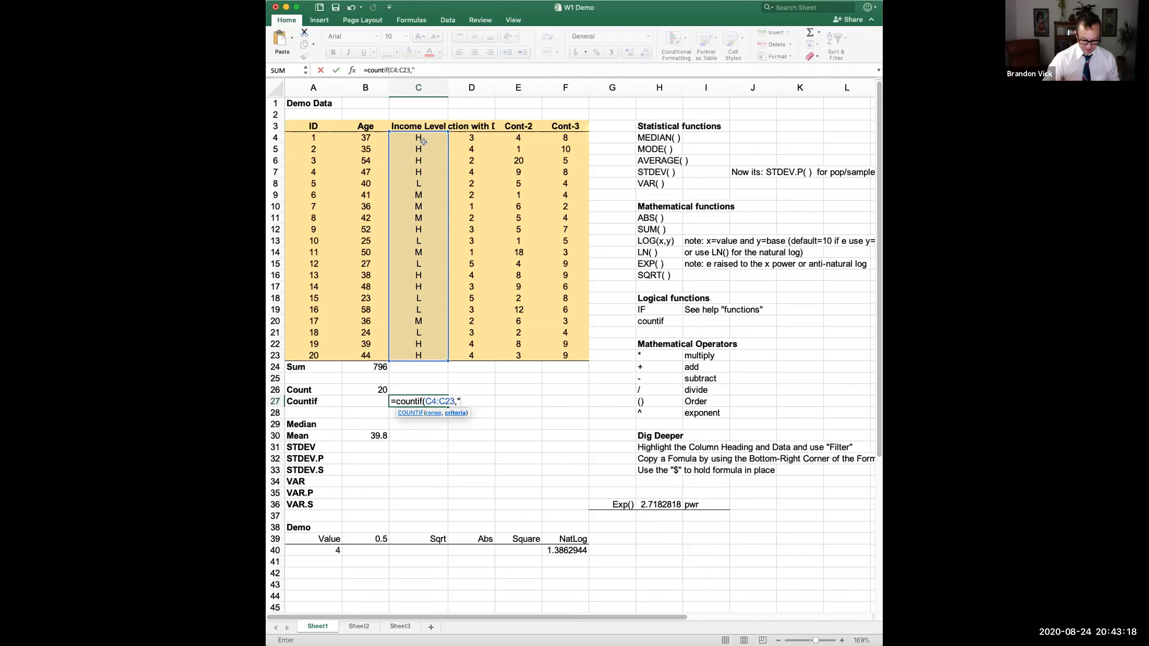
{"action": "type", "text": "L\""}
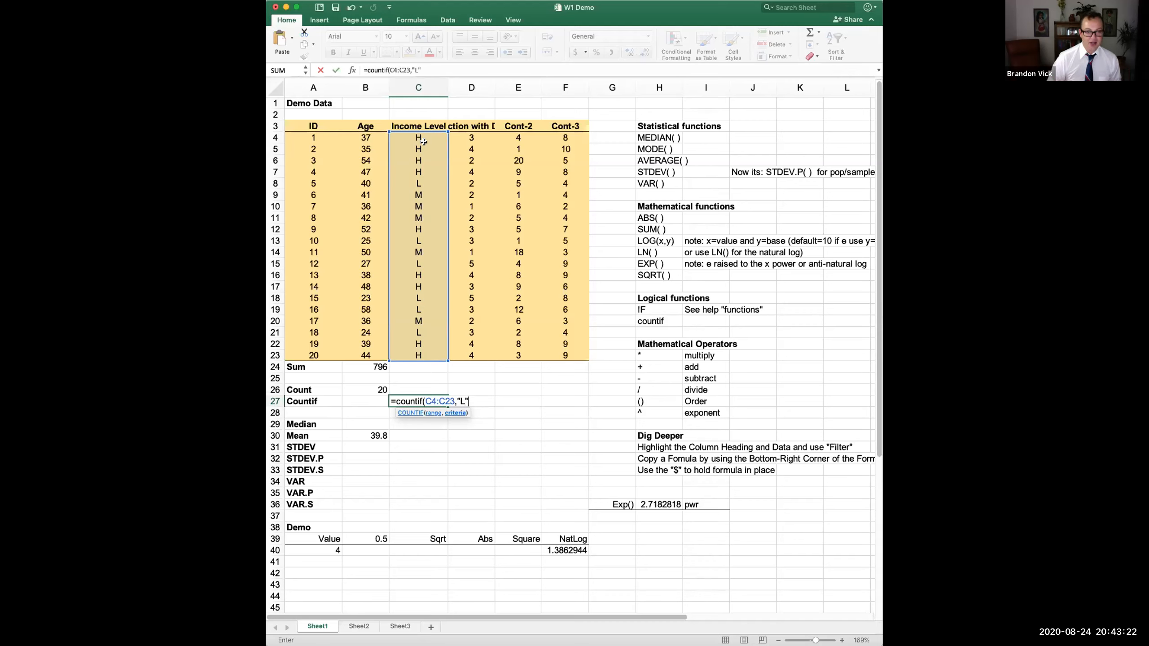
{"action": "key", "text": "Return"}
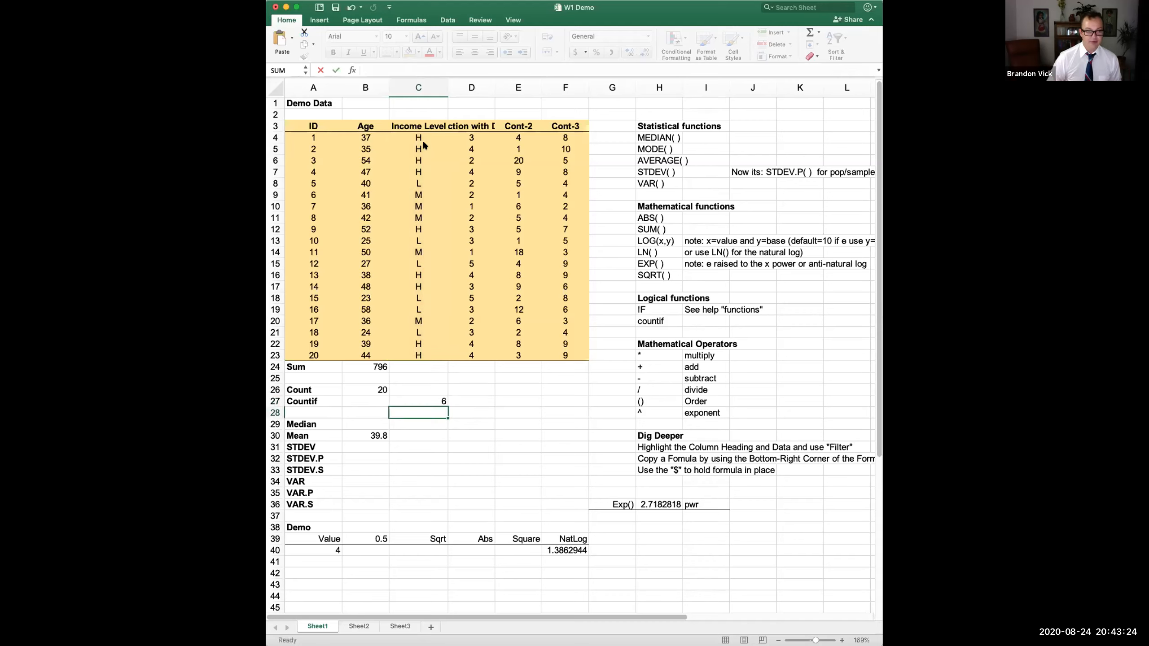
{"action": "left_click", "coordinate": [411, 401]}
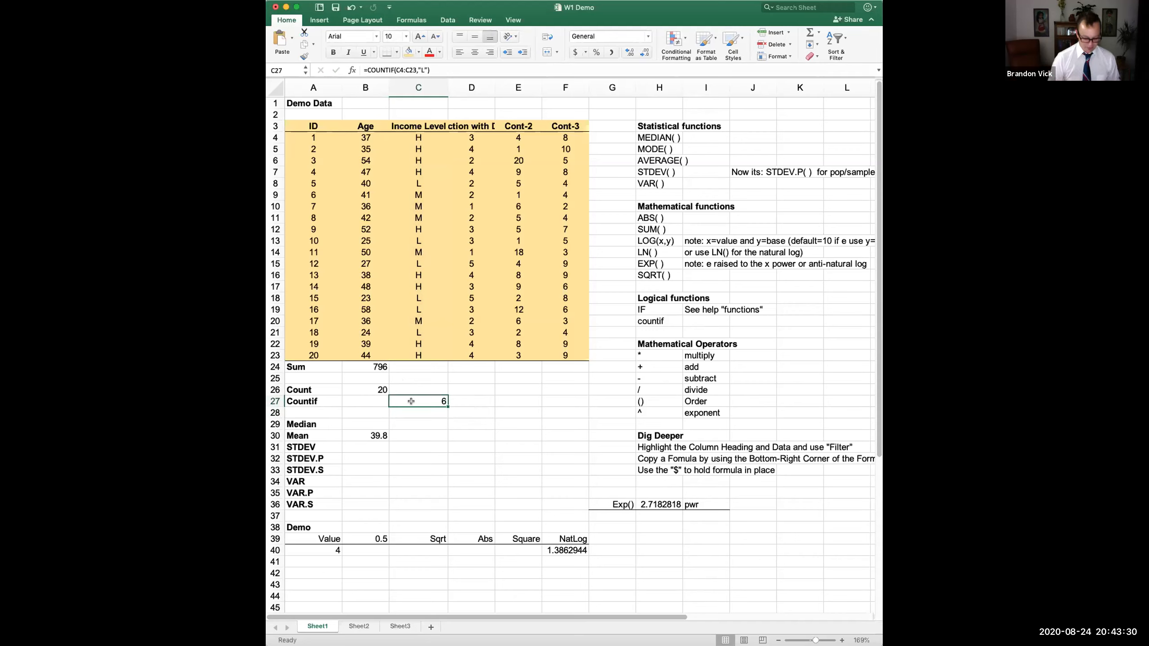
{"action": "left_click", "coordinate": [424, 330], "text": "super"}
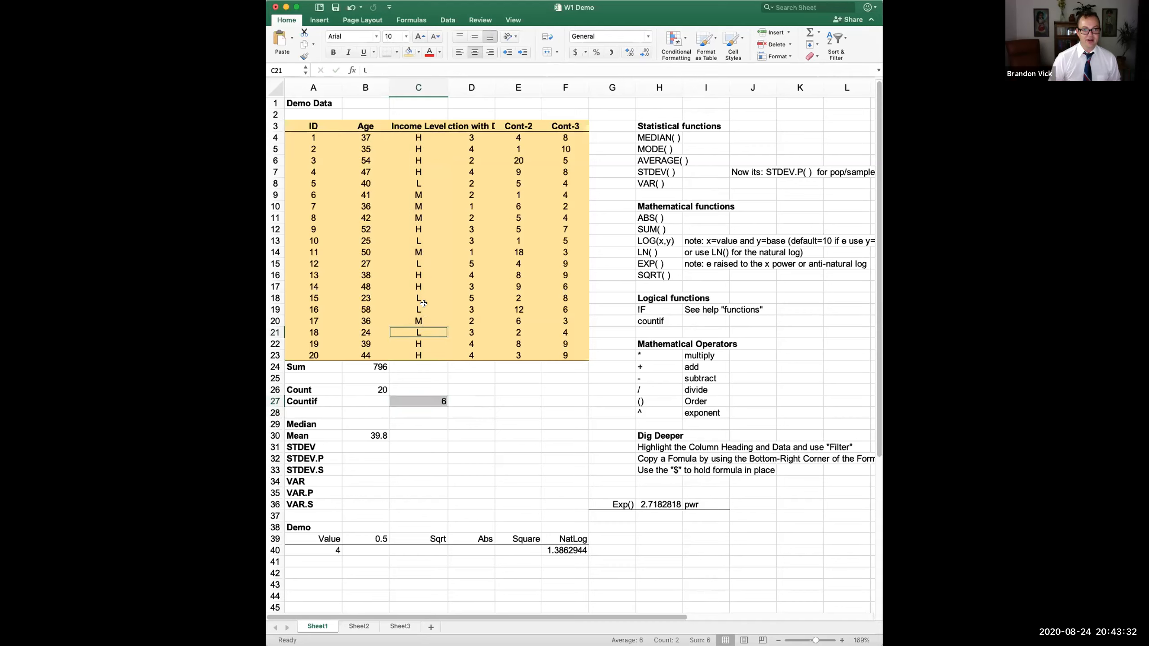
{"action": "left_click", "coordinate": [422, 308], "text": "super"}
{"action": "left_click", "coordinate": [420, 298], "text": "super"}
{"action": "left_click", "coordinate": [419, 263], "text": "super"}
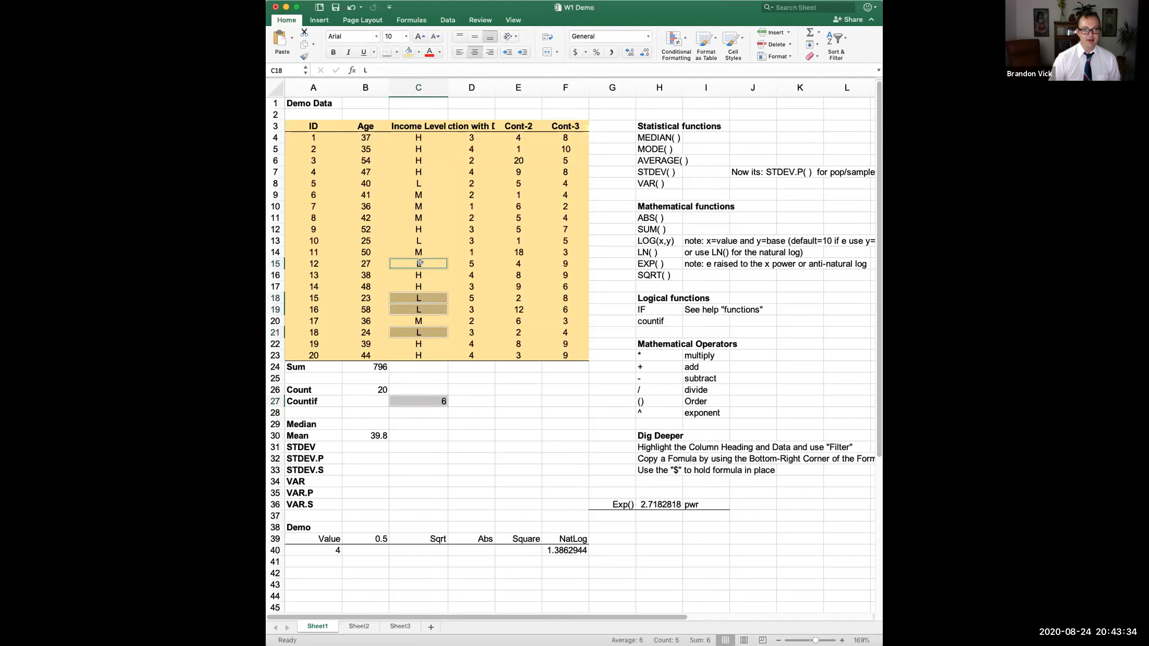
{"action": "left_click", "coordinate": [420, 240], "text": "super"}
{"action": "left_click", "coordinate": [426, 184], "text": "super"}
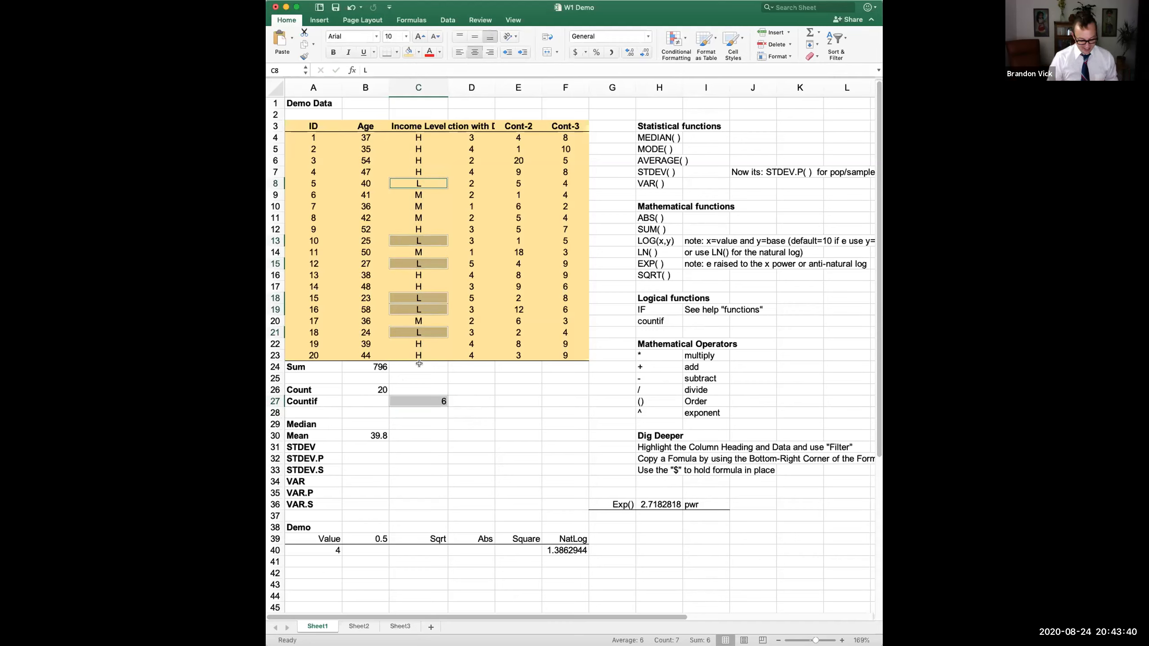
{"action": "left_click", "coordinate": [425, 333], "text": "super"}
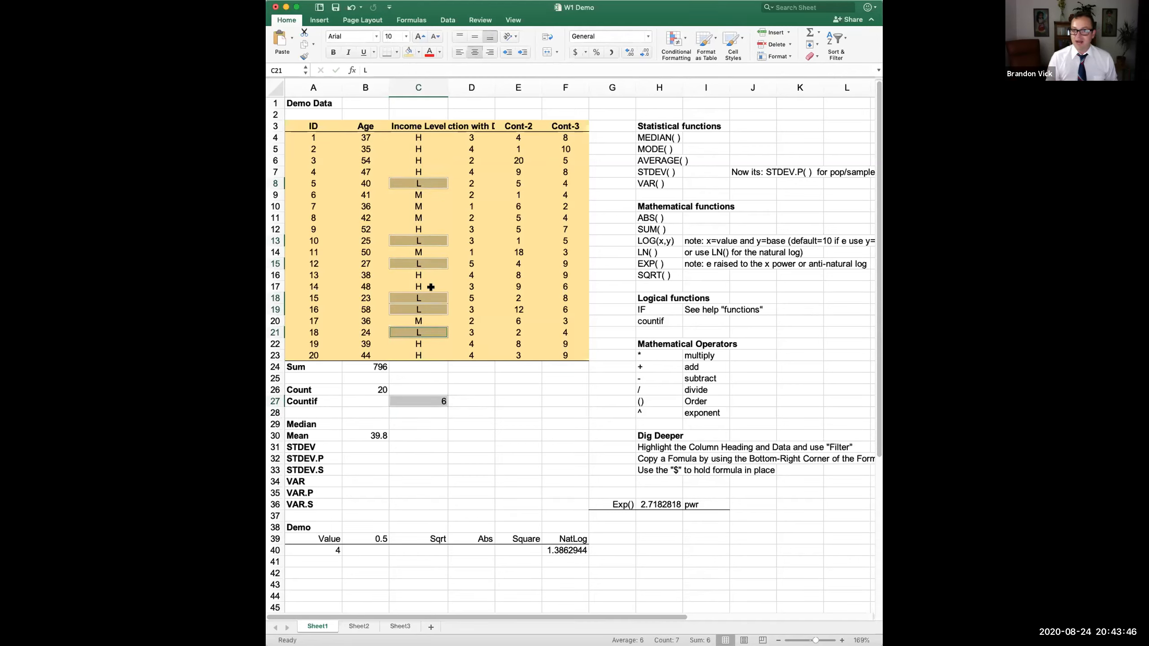
{"action": "left_click", "coordinate": [403, 399]}
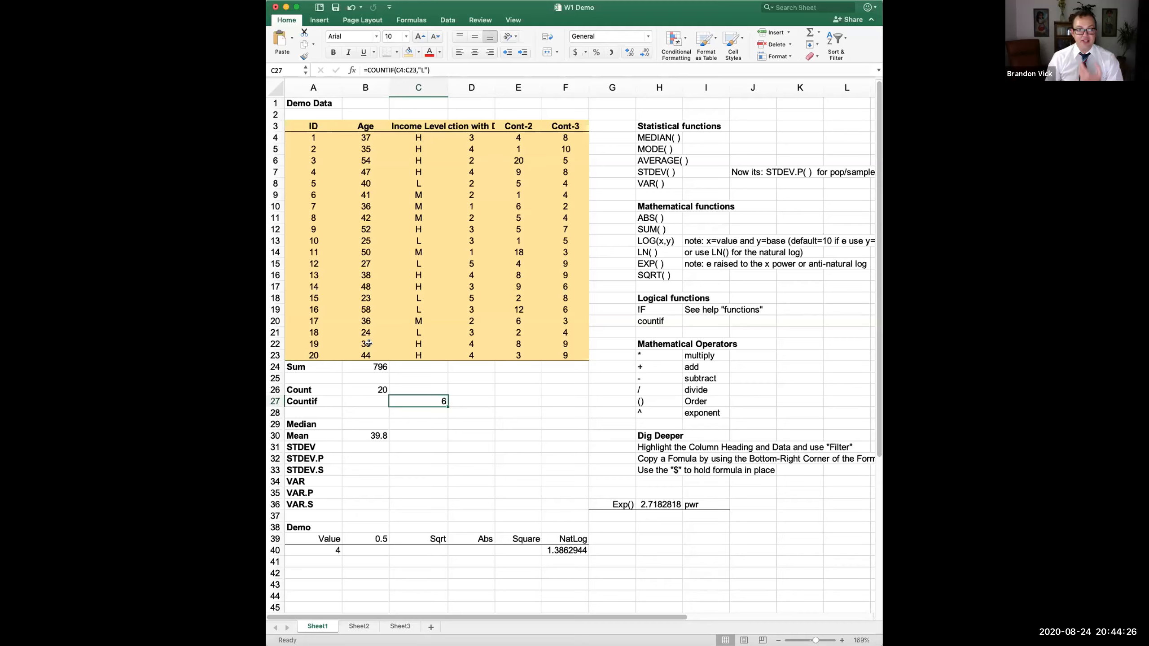
{"action": "left_click", "coordinate": [370, 435]}
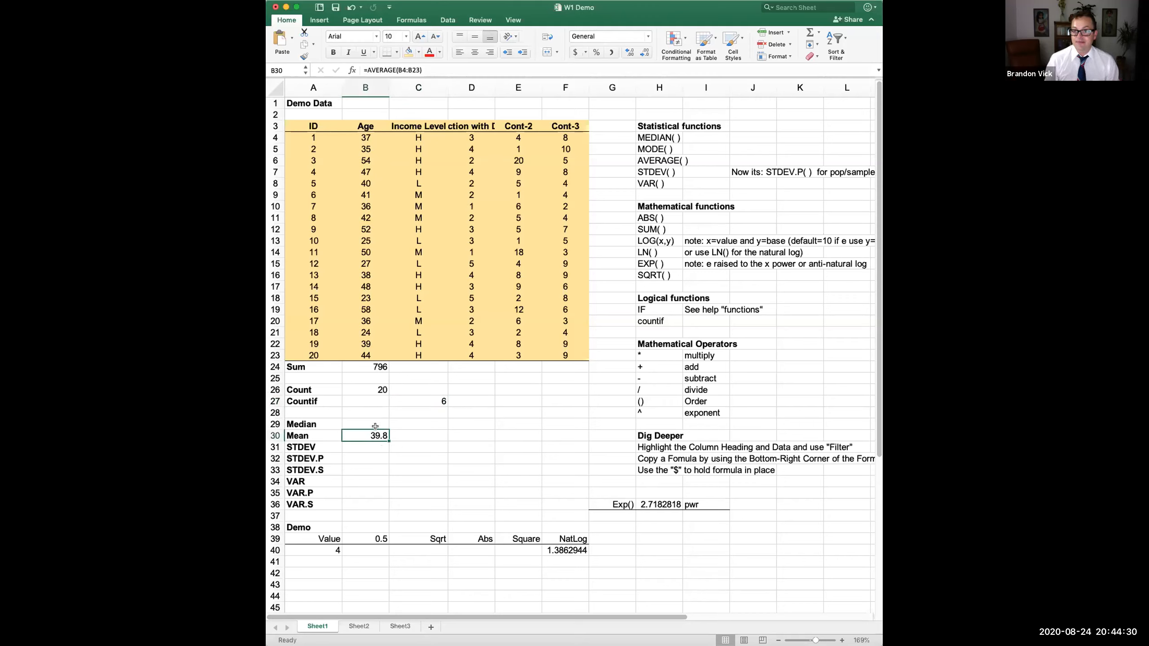
{"action": "left_click", "coordinate": [421, 399]}
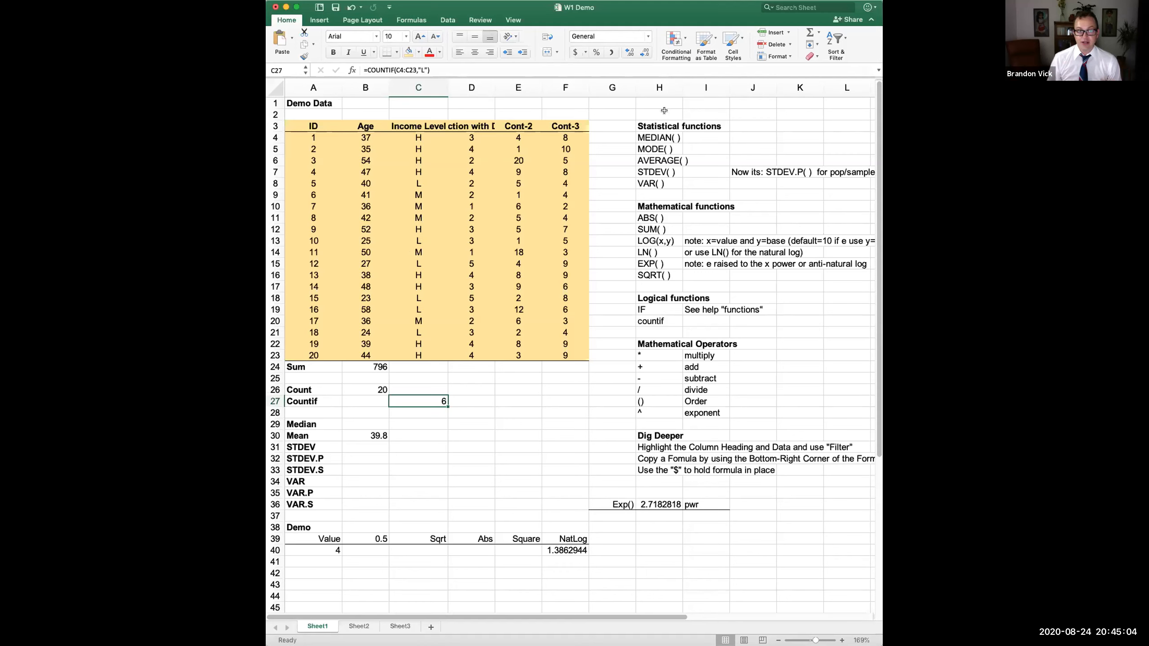
{"action": "left_click_drag", "start_coordinate": [644, 127], "coordinate": [759, 562]}
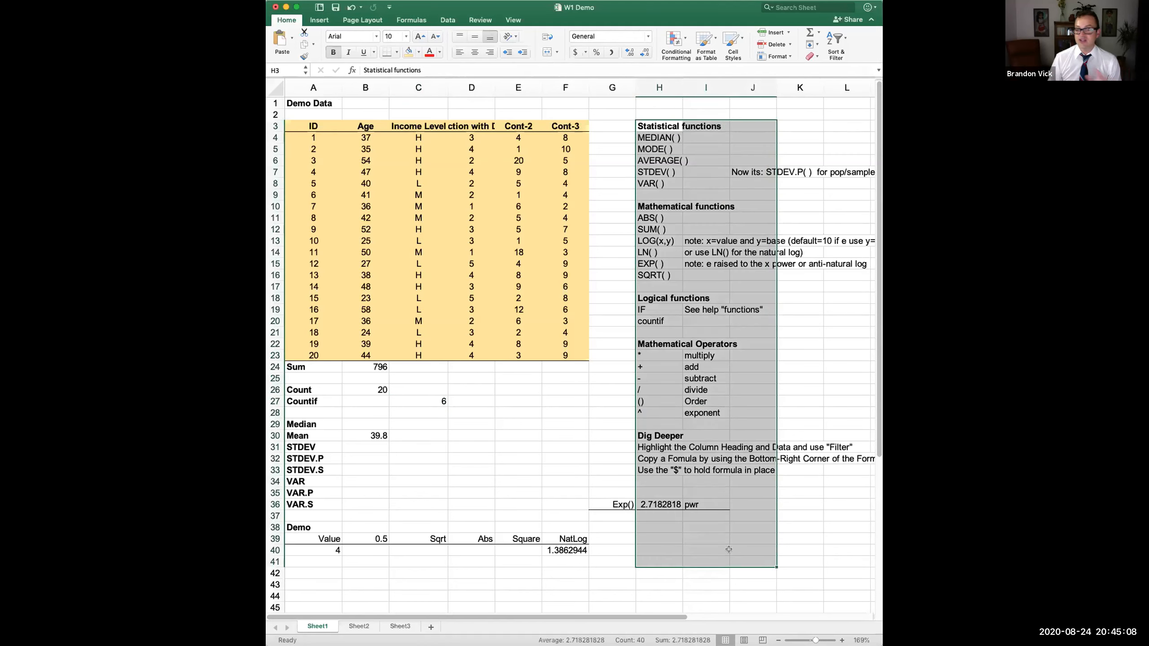
{"action": "left_click_drag", "start_coordinate": [298, 362], "coordinate": [610, 581]}
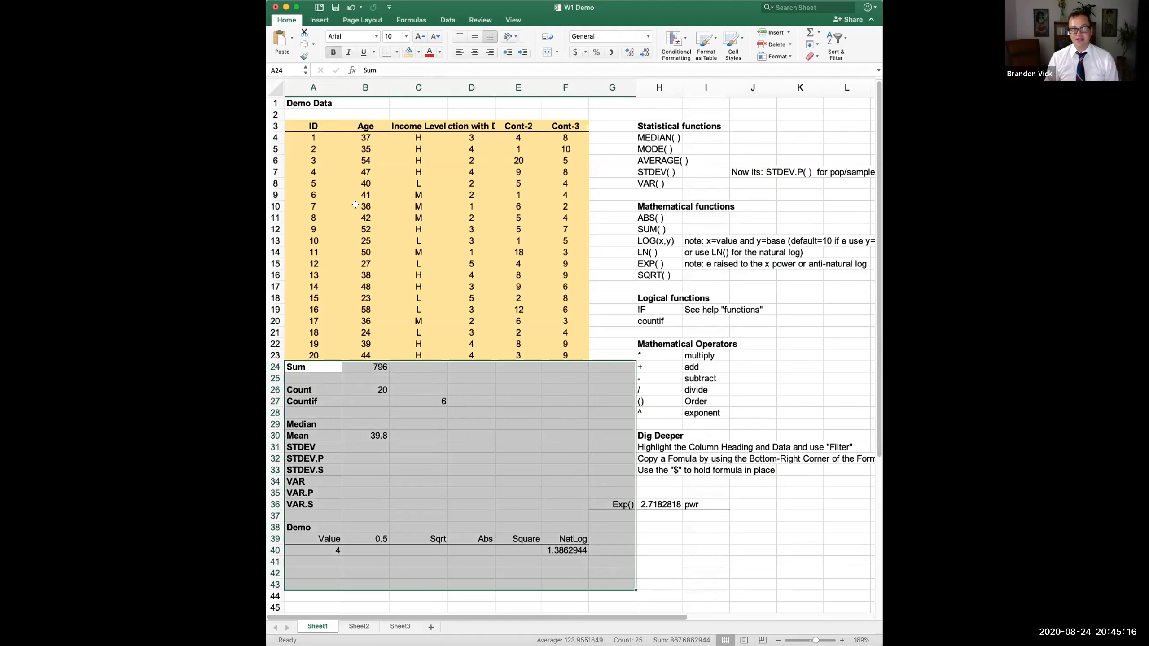
{"action": "left_click_drag", "start_coordinate": [309, 126], "coordinate": [552, 126]}
{"action": "left_click", "coordinate": [322, 125]}
{"action": "left_click_drag", "start_coordinate": [322, 125], "coordinate": [571, 353]}
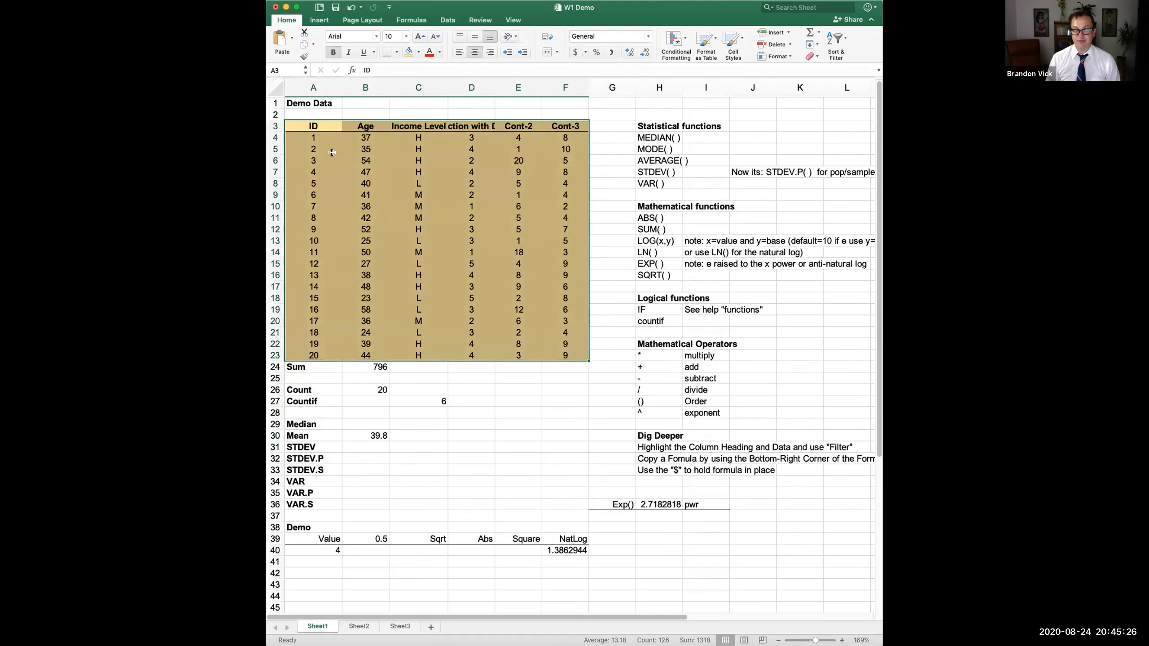
- Select the Demo Data table A3:F23 and copy it with Cmd+C
{"action": "left_click", "coordinate": [312, 122]}
{"action": "left_click_drag", "start_coordinate": [337, 124], "coordinate": [554, 124]}
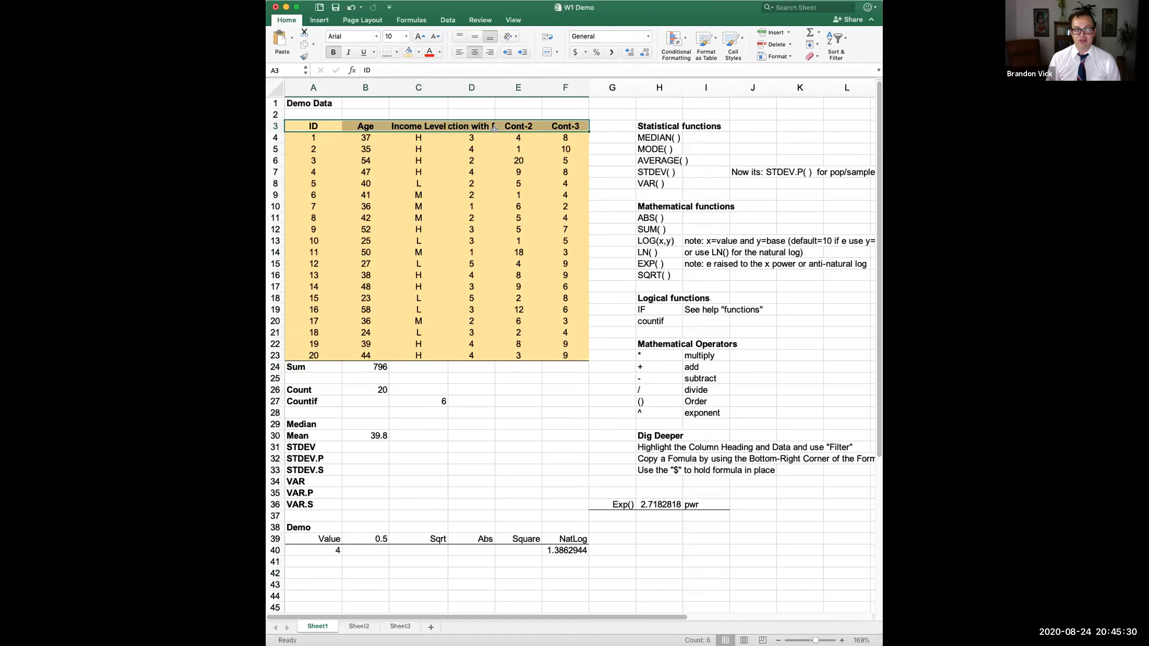
{"action": "left_click_drag", "start_coordinate": [309, 136], "coordinate": [311, 355]}
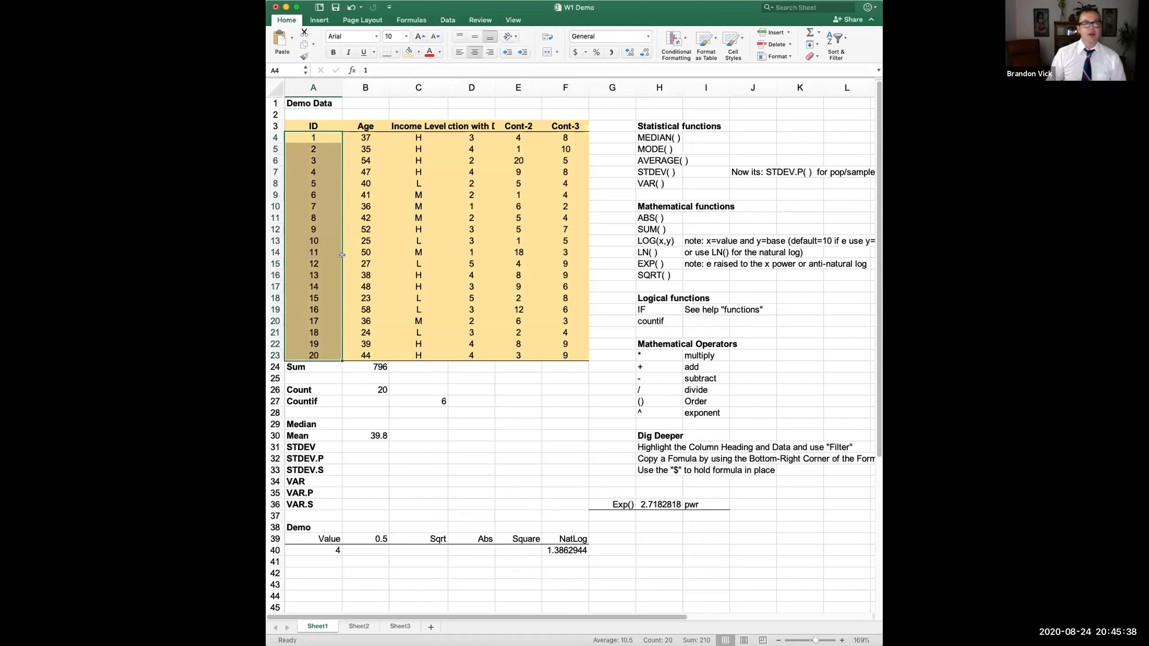
{"action": "left_click", "coordinate": [306, 126]}
{"action": "left_click_drag", "start_coordinate": [306, 126], "coordinate": [568, 357]}
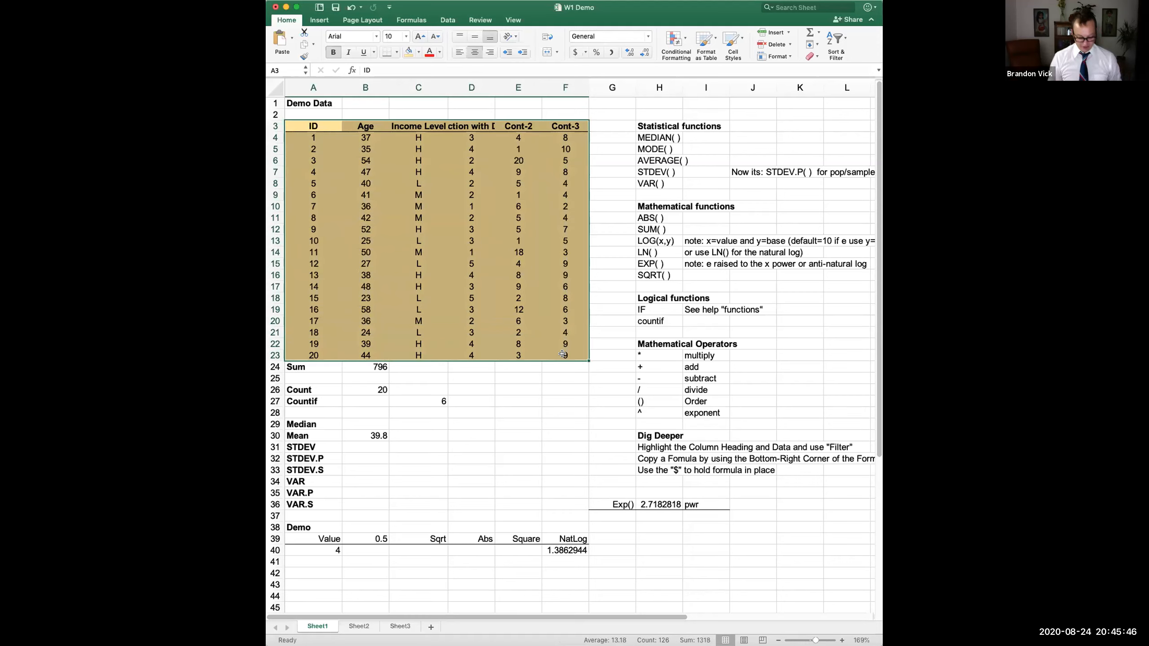
{"action": "left_click_drag", "start_coordinate": [311, 128], "coordinate": [567, 354]}
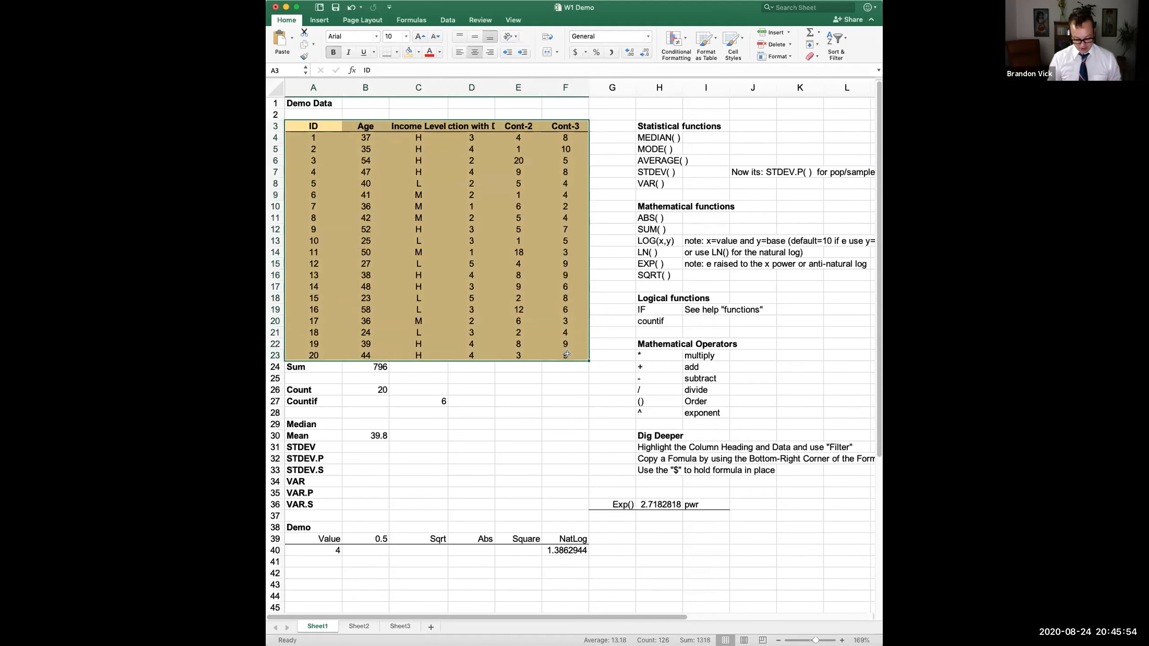
{"action": "key", "text": "super+c"}
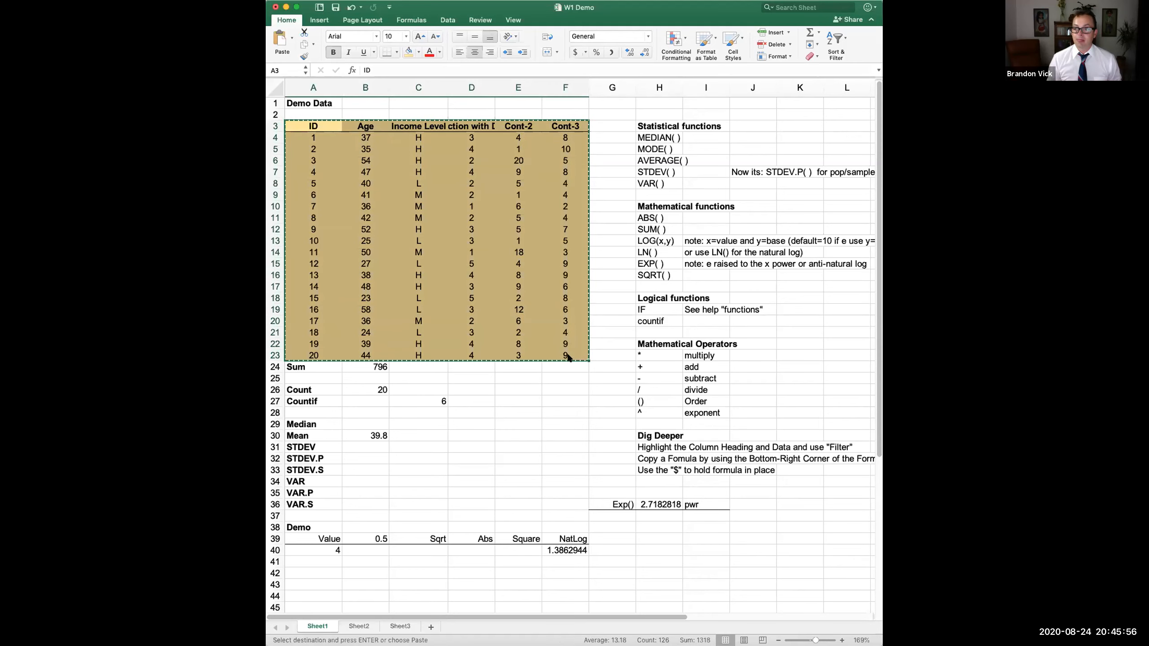
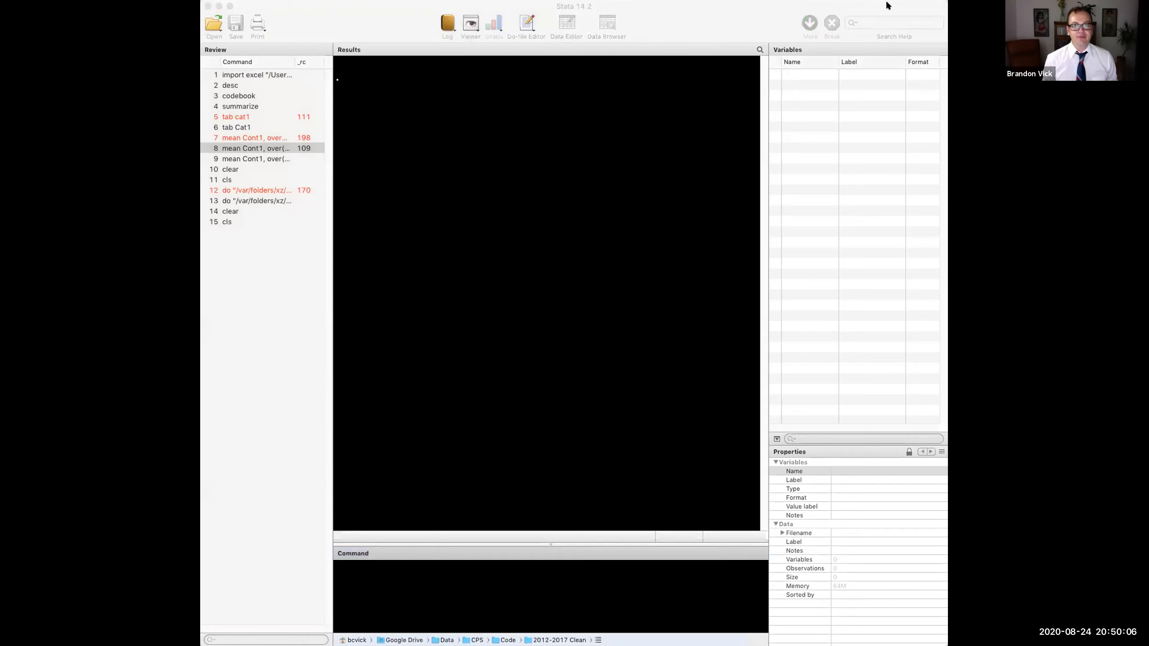
- Open the Import Excel dialog via File > Import > Excel spreadsheet (*.xls;*.xlsx)
{"action": "left_click", "coordinate": [202, 0]}
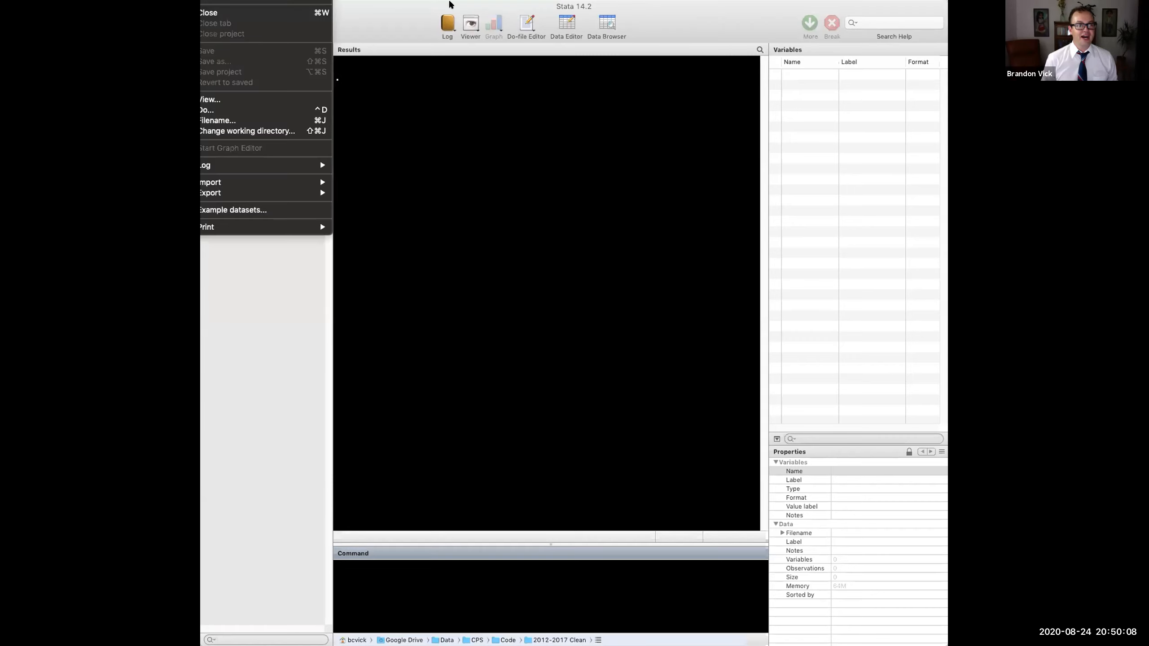
{"action": "mouse_move", "coordinate": [231, 183]}
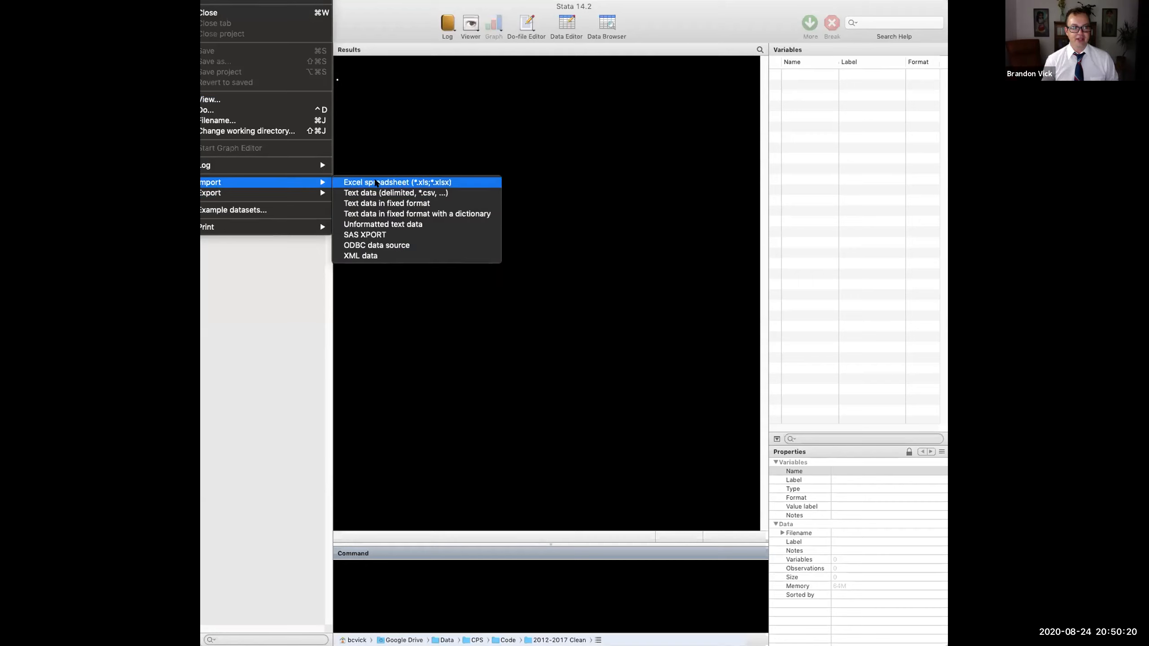
{"action": "left_click", "coordinate": [375, 182]}
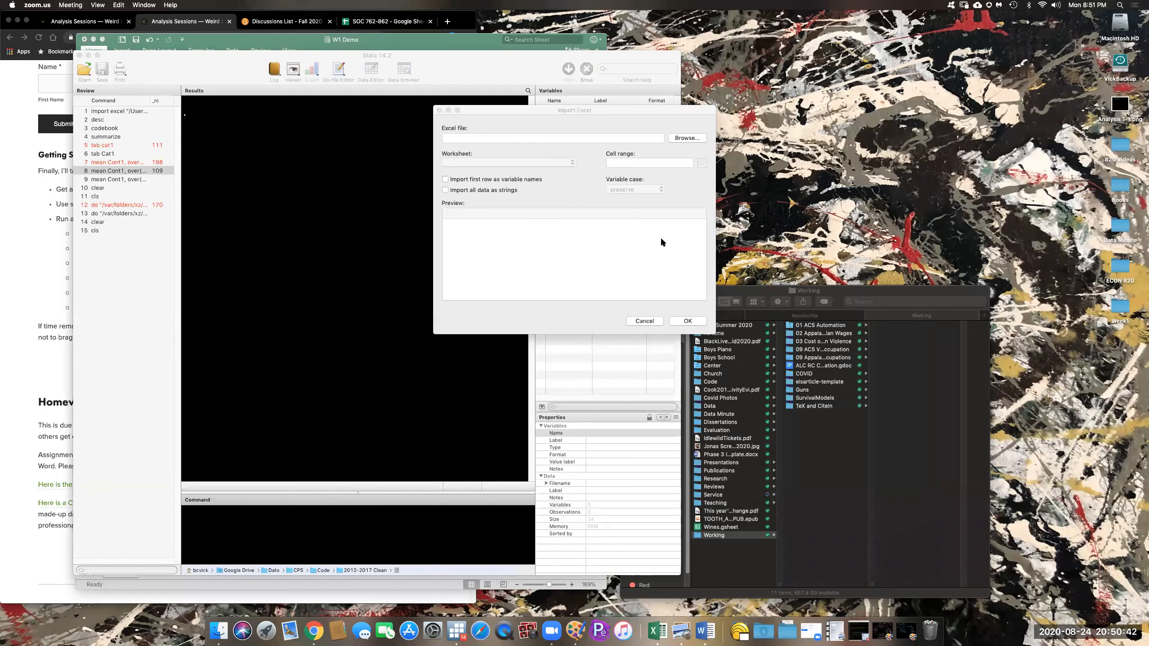
- Browse to Desktop > Week1 and load Demo.xlsx, previewing Sheet1 A1:F21
{"action": "left_click_drag", "start_coordinate": [504, 113], "coordinate": [501, 176]}
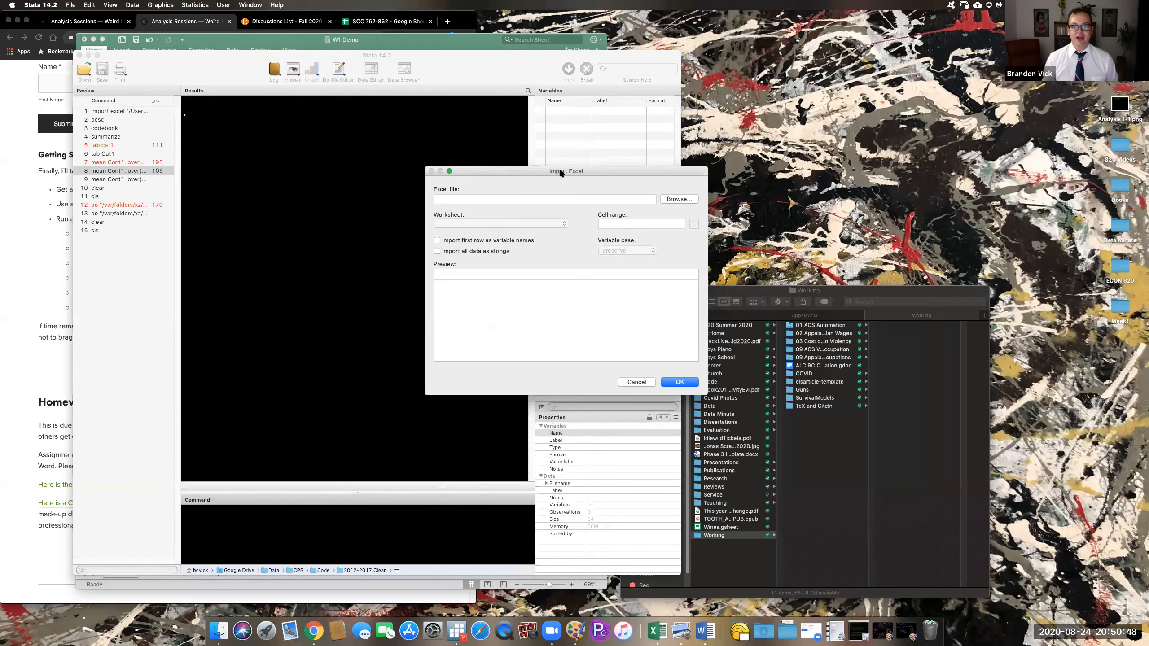
{"action": "left_click", "coordinate": [679, 201]}
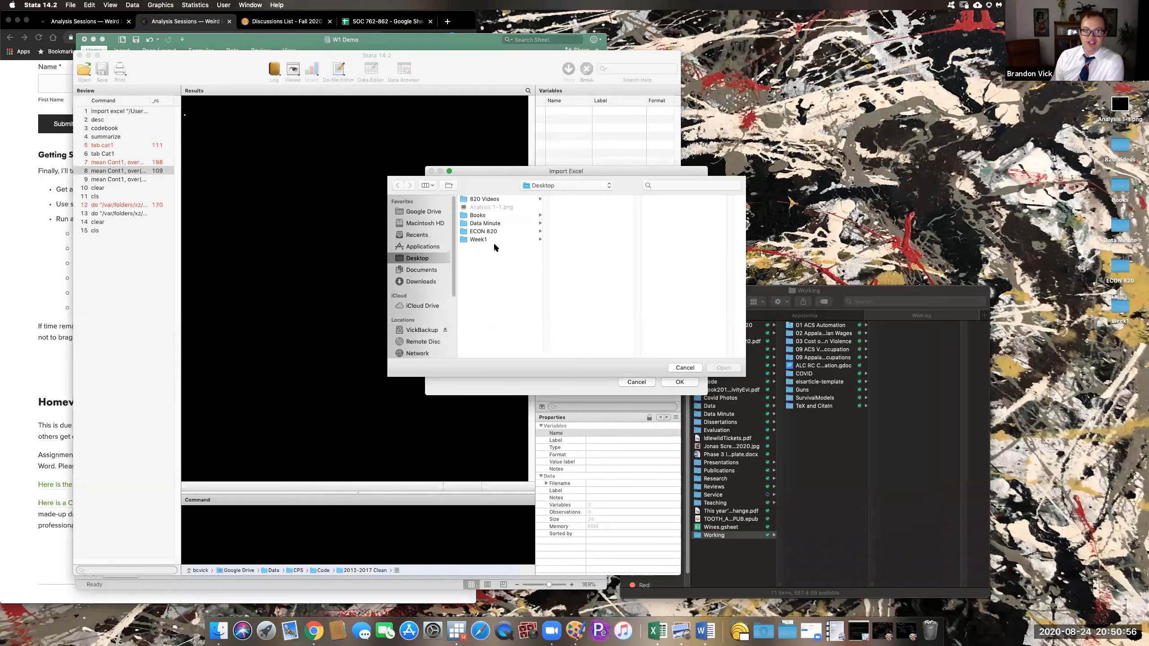
{"action": "left_click", "coordinate": [482, 240]}
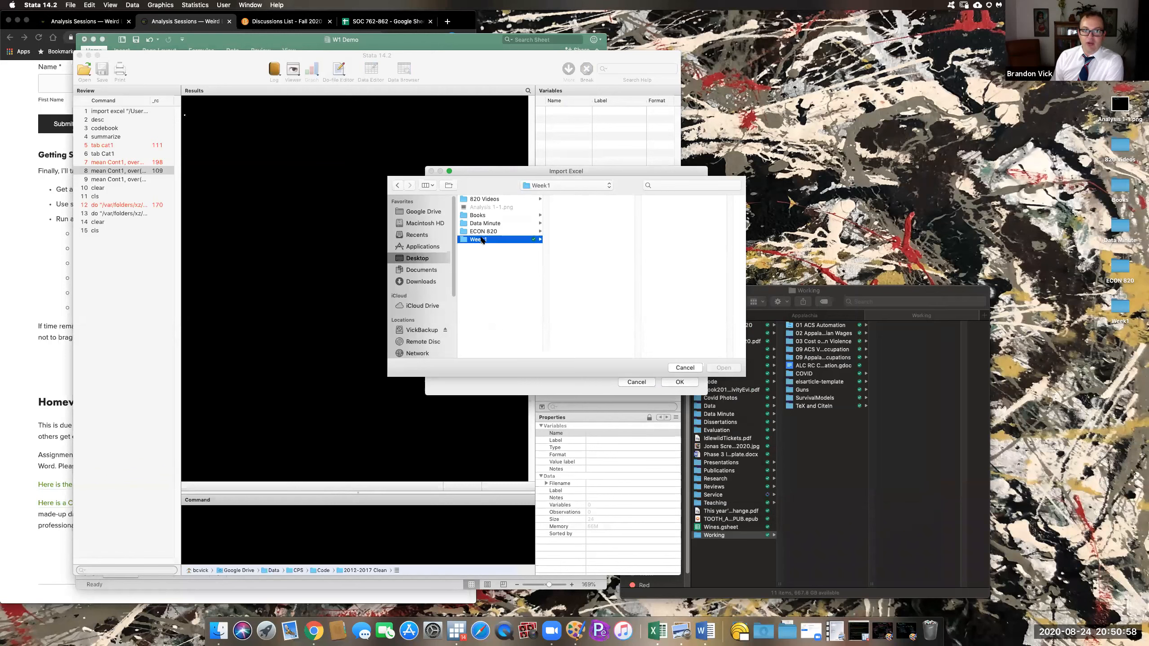
{"action": "left_click", "coordinate": [571, 202]}
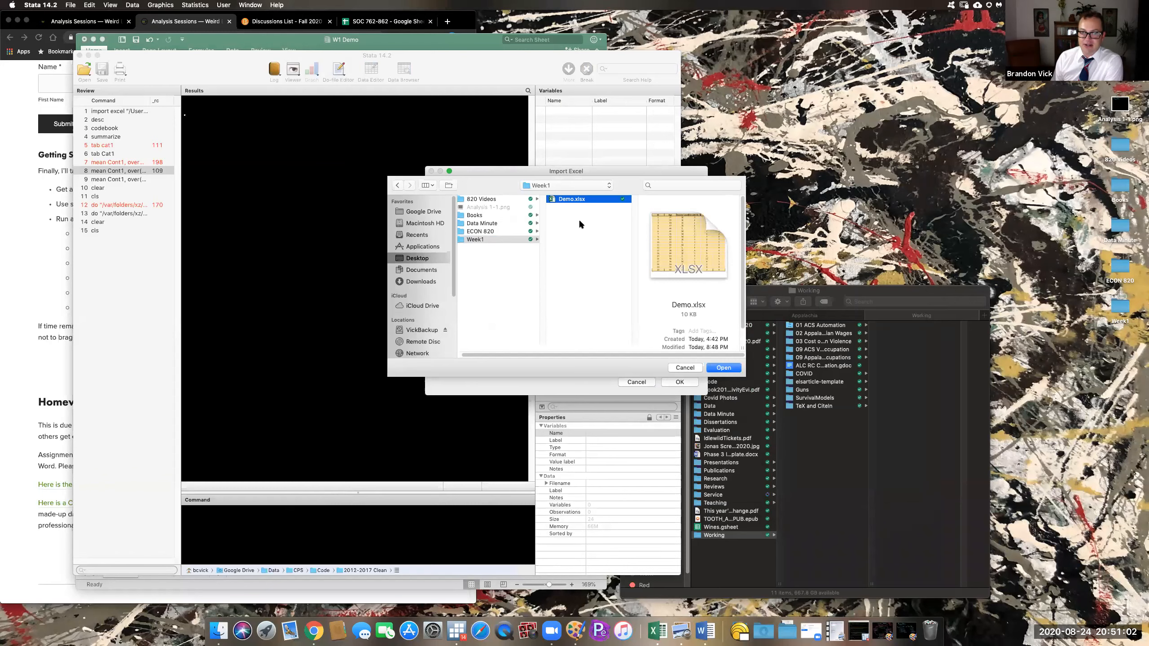
{"action": "left_click", "coordinate": [724, 368]}
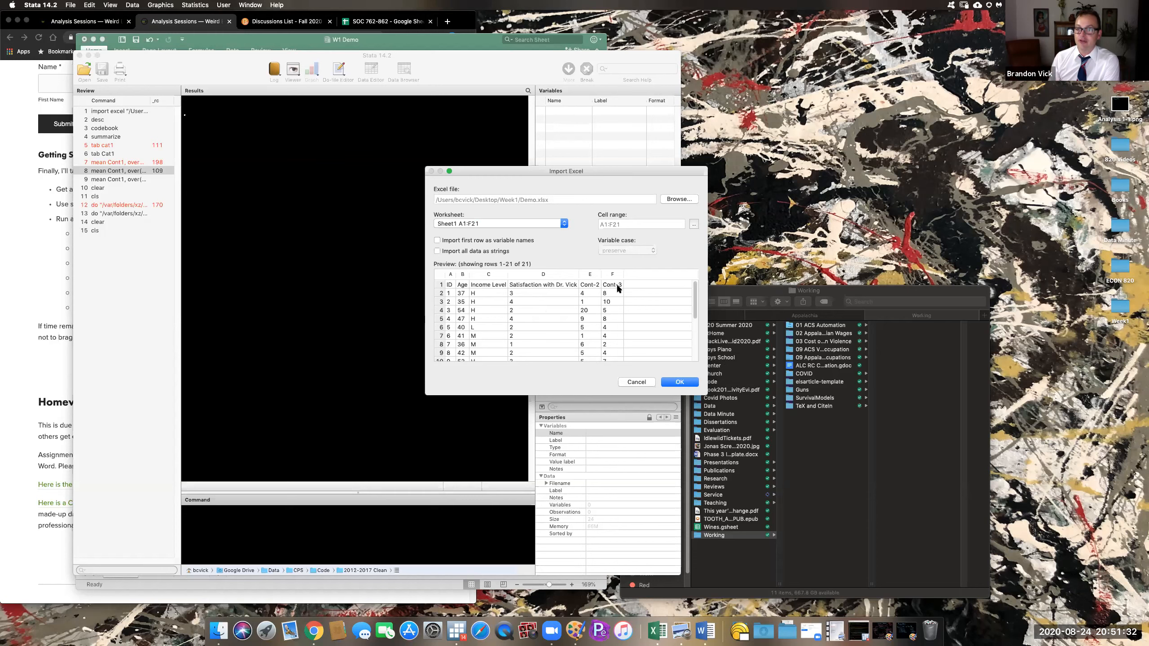
- Import Demo.xlsx with 'Import first row as variable names' ticked
{"action": "left_click", "coordinate": [446, 241]}
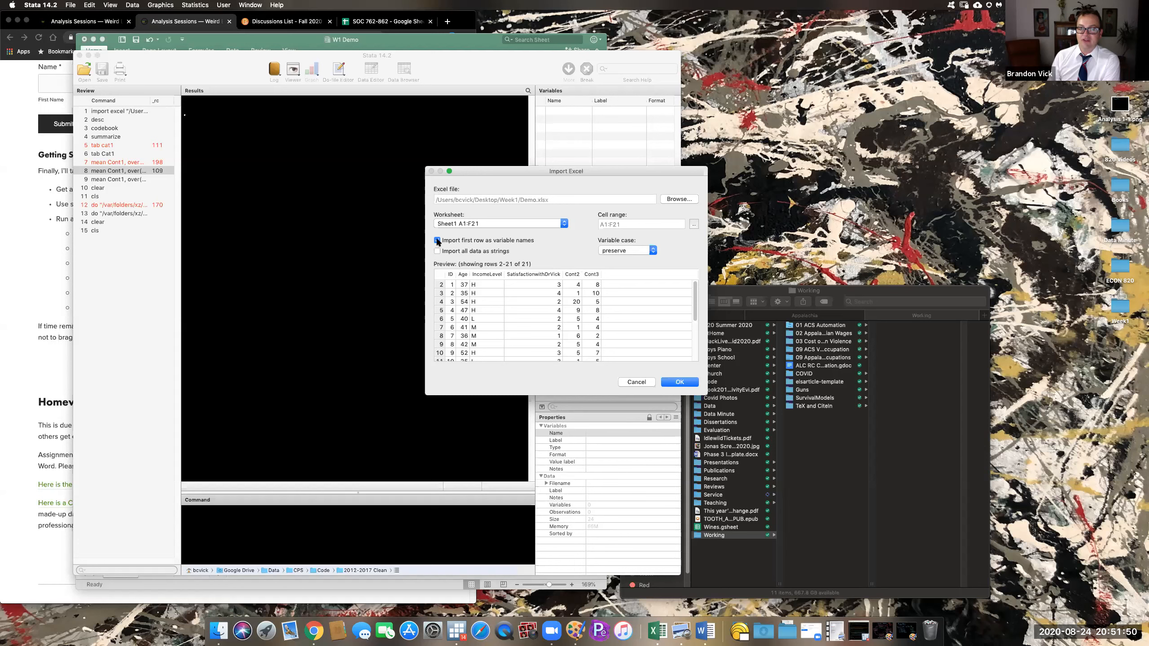
{"action": "left_click", "coordinate": [437, 240]}
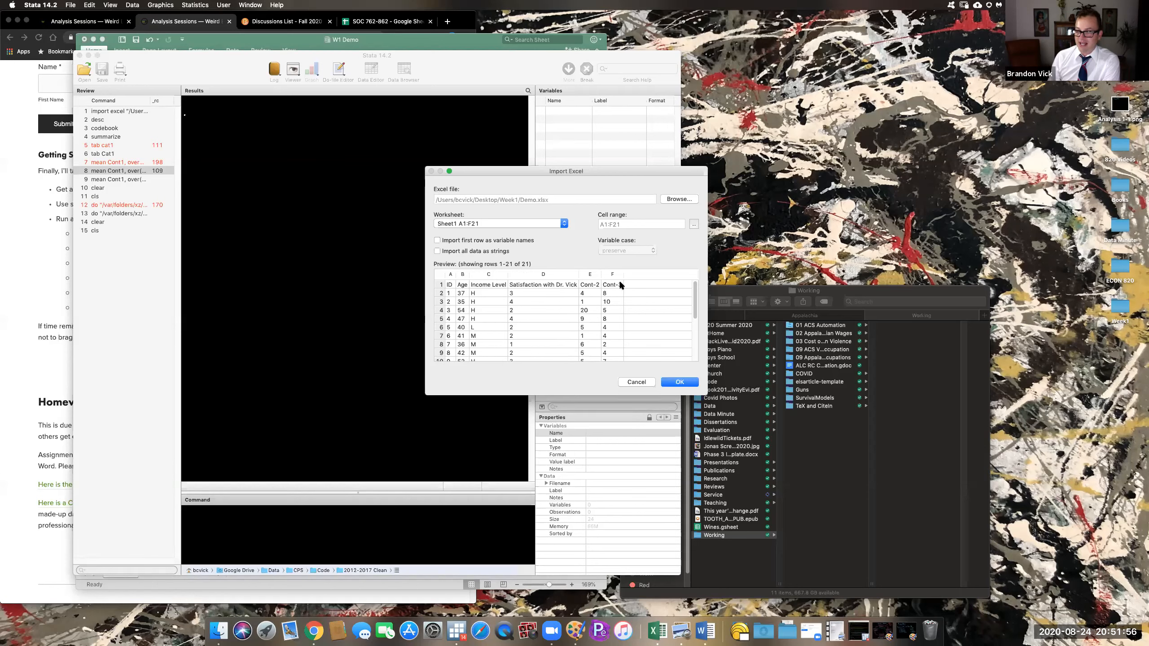
{"action": "left_click", "coordinate": [437, 240]}
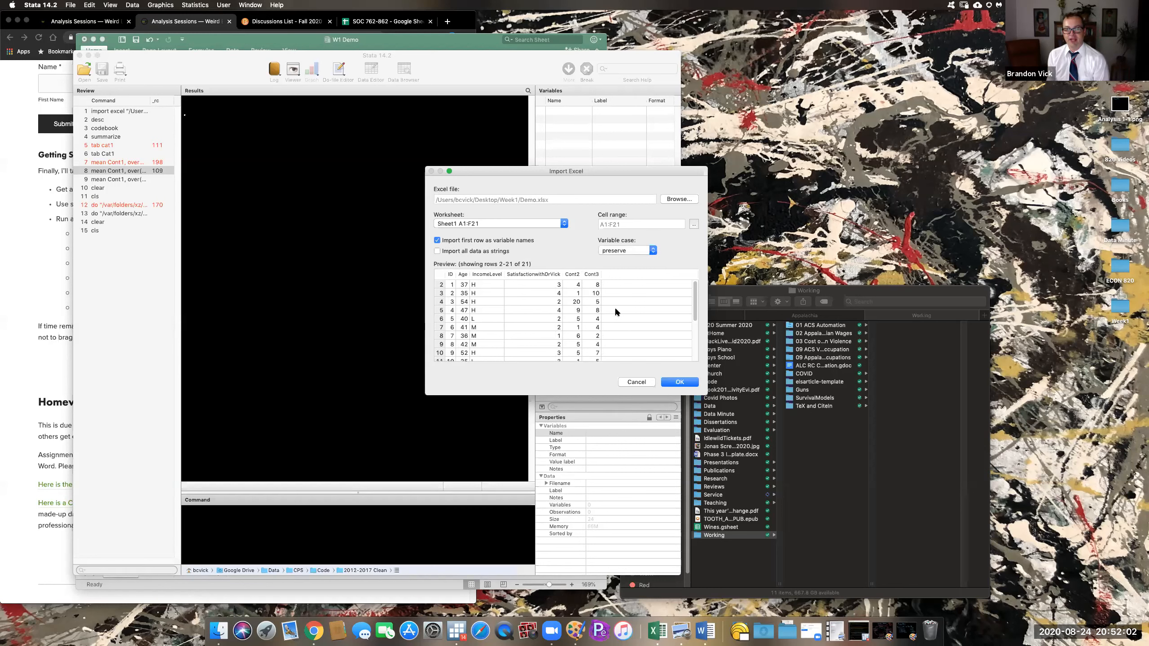
{"action": "left_click", "coordinate": [677, 383]}
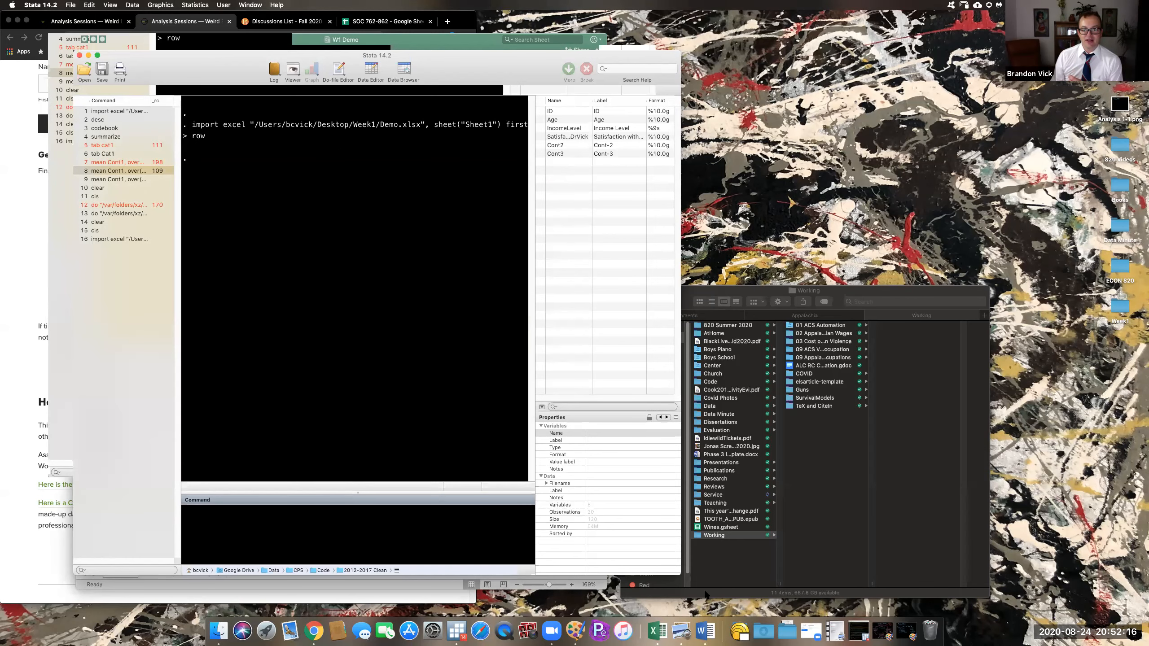
- Widen the Stata window and select the full two-line import excel command in Results
{"action": "left_click_drag", "start_coordinate": [681, 576], "coordinate": [758, 573]}
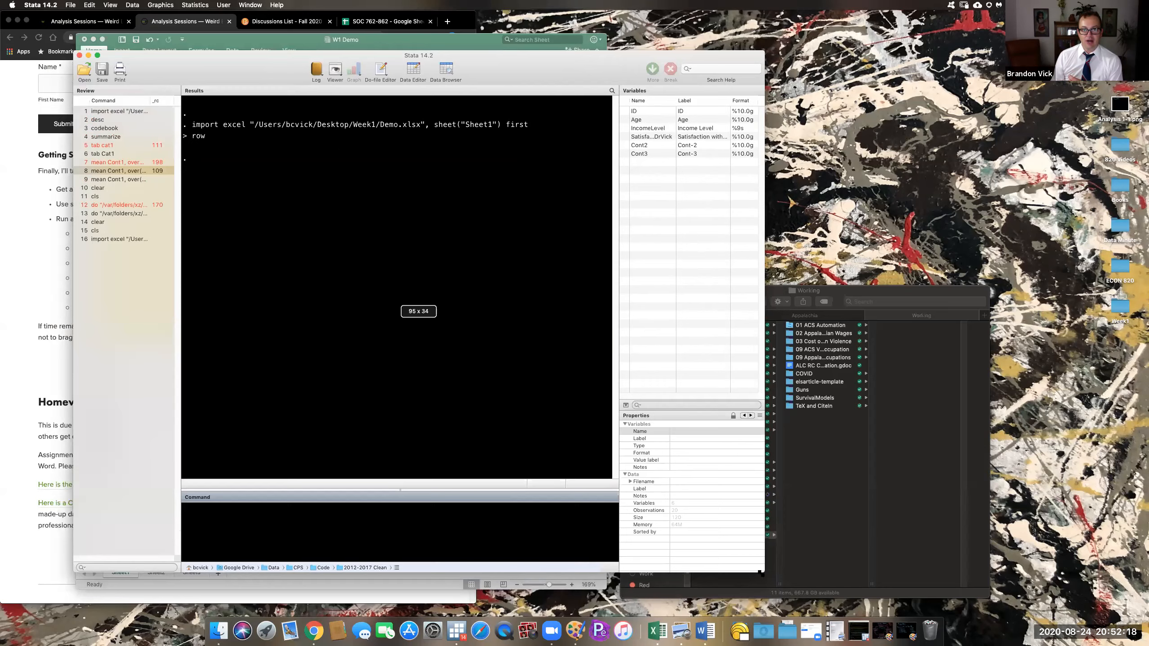
{"action": "triple_click", "coordinate": [192, 126]}
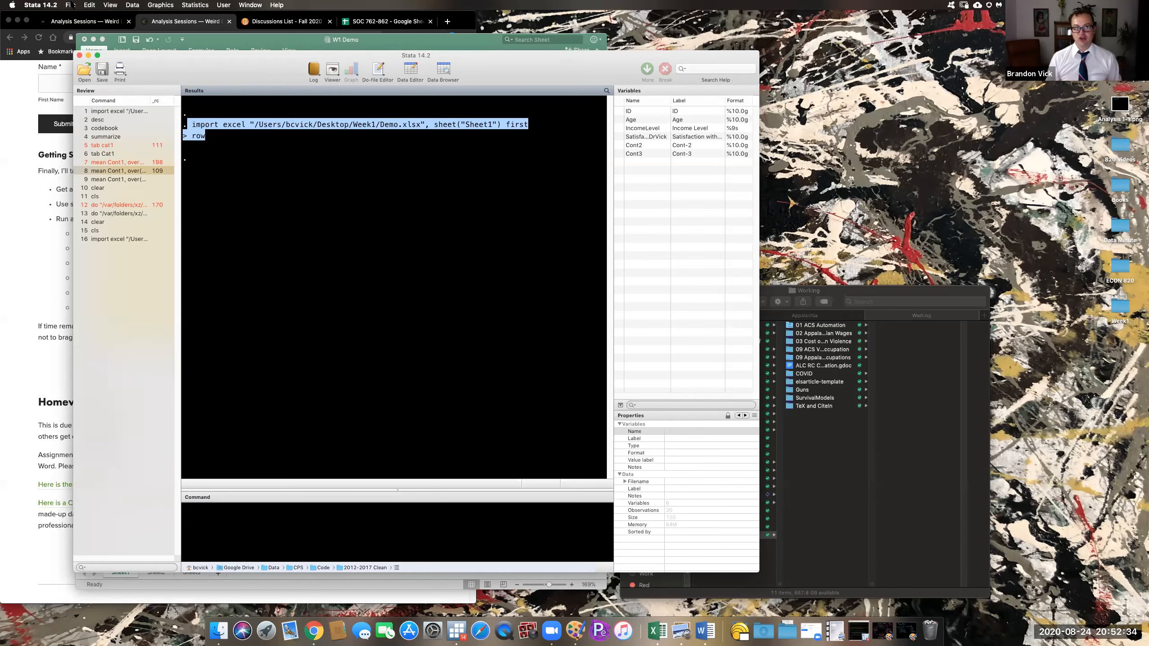
{"action": "left_click", "coordinate": [202, 131]}
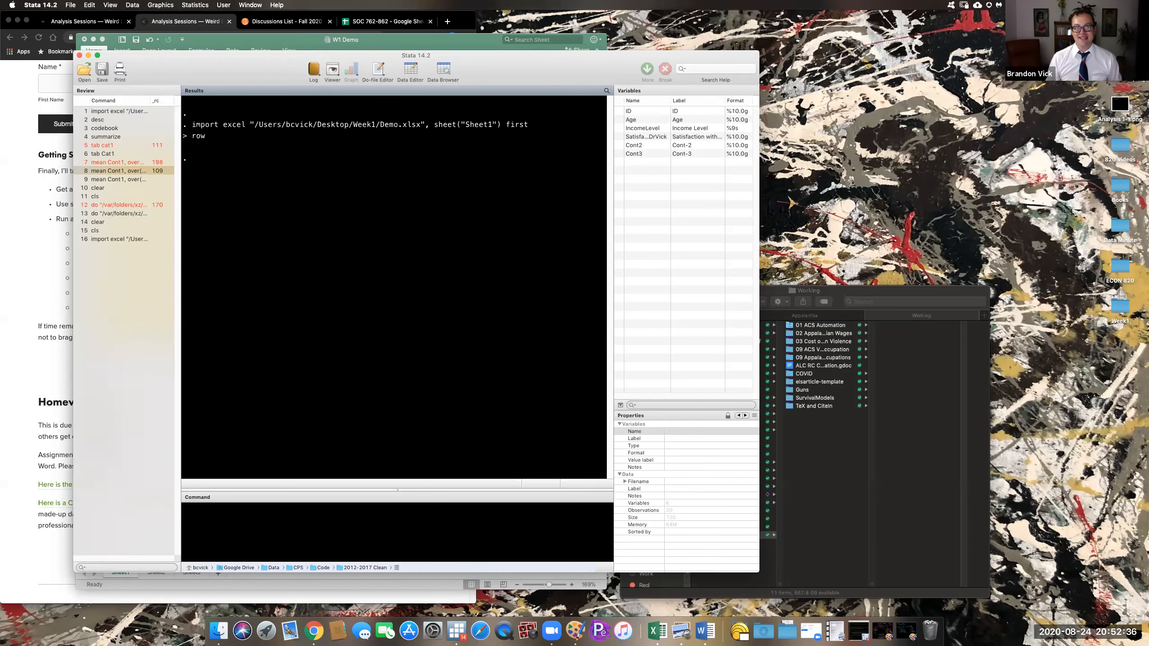
{"action": "left_click_drag", "start_coordinate": [193, 124], "coordinate": [206, 137]}
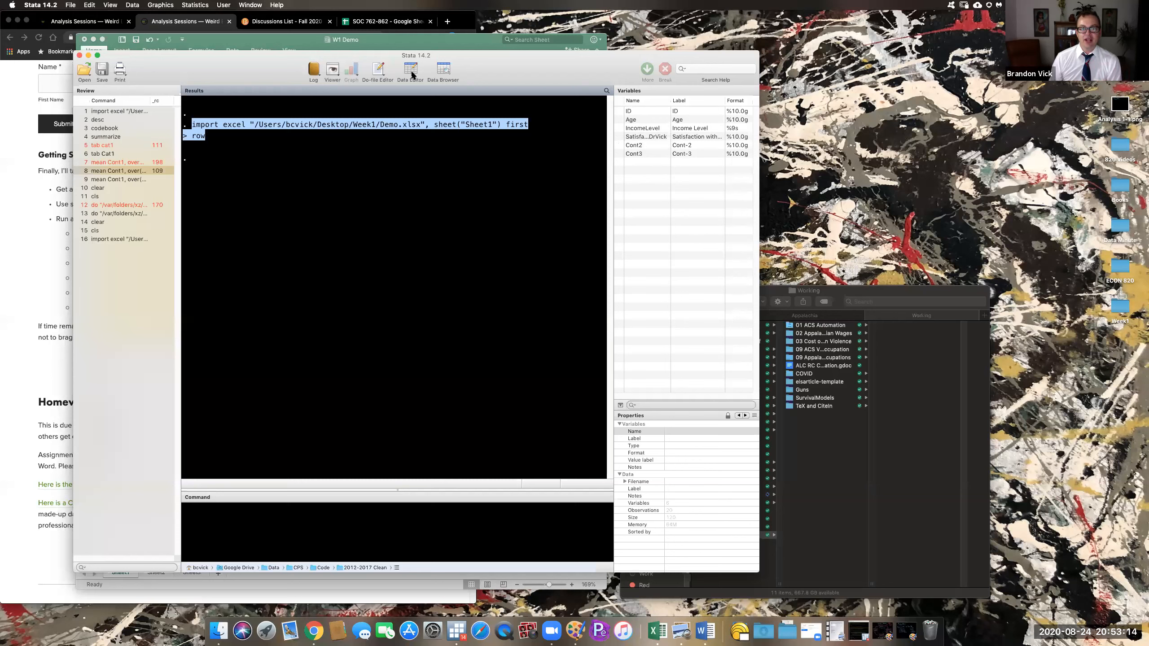
- Browse the imported data and select all 20 ID values and the first IncomeLevel values
{"action": "left_click", "coordinate": [445, 69]}
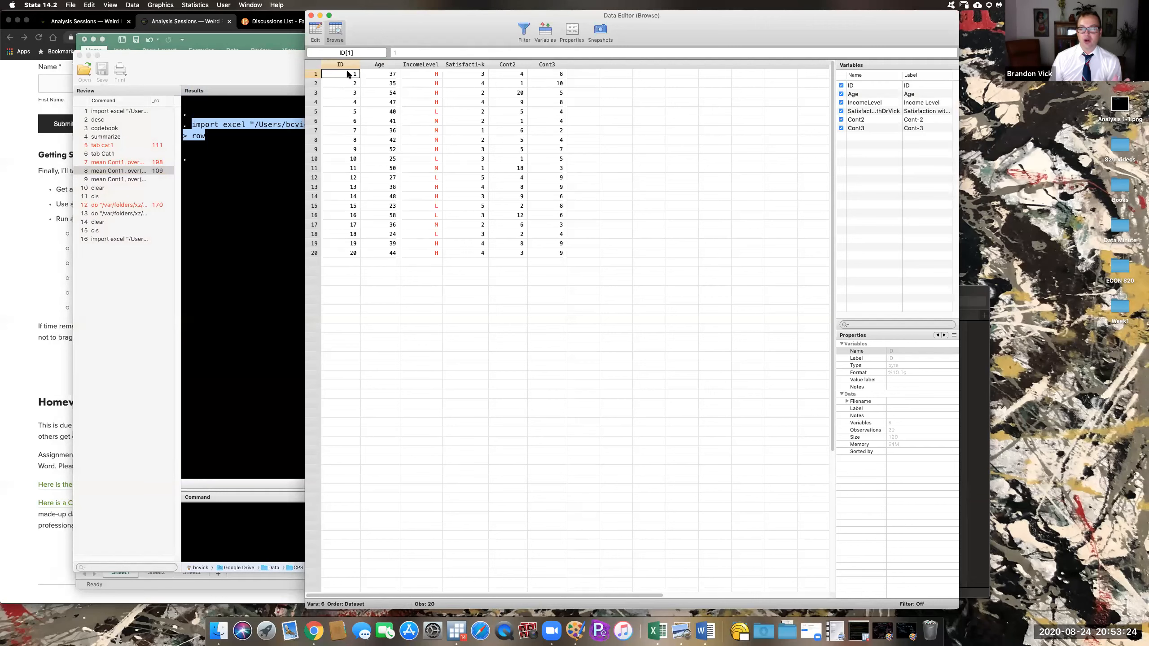
{"action": "left_click_drag", "start_coordinate": [350, 75], "coordinate": [351, 253]}
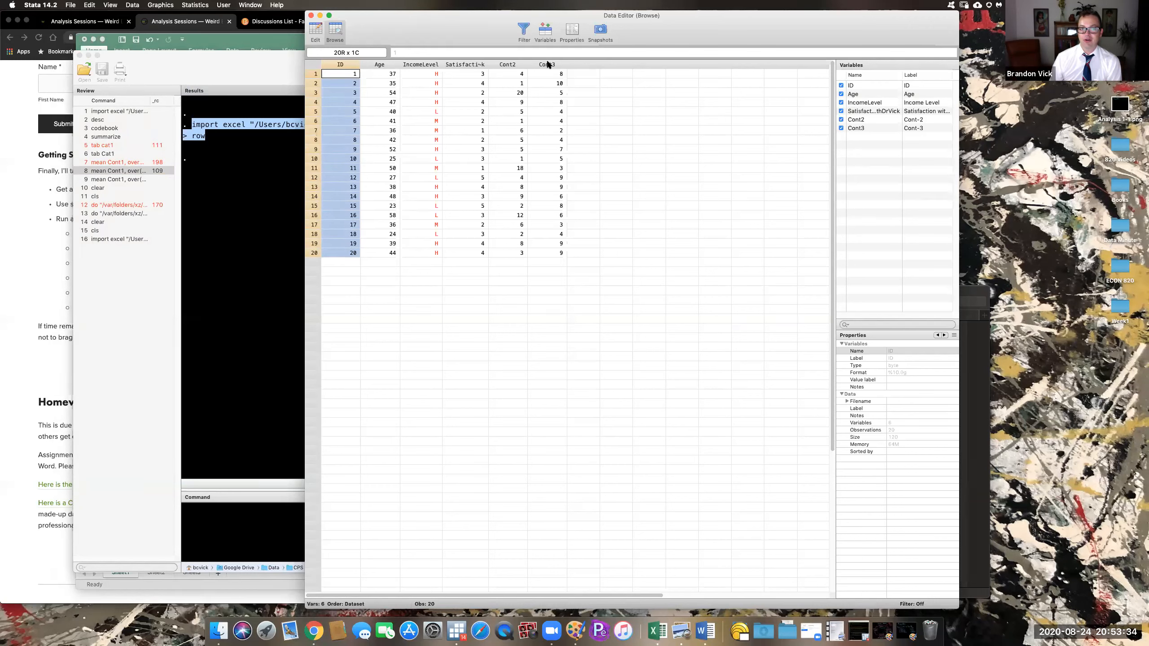
{"action": "left_click_drag", "start_coordinate": [426, 72], "coordinate": [427, 106]}
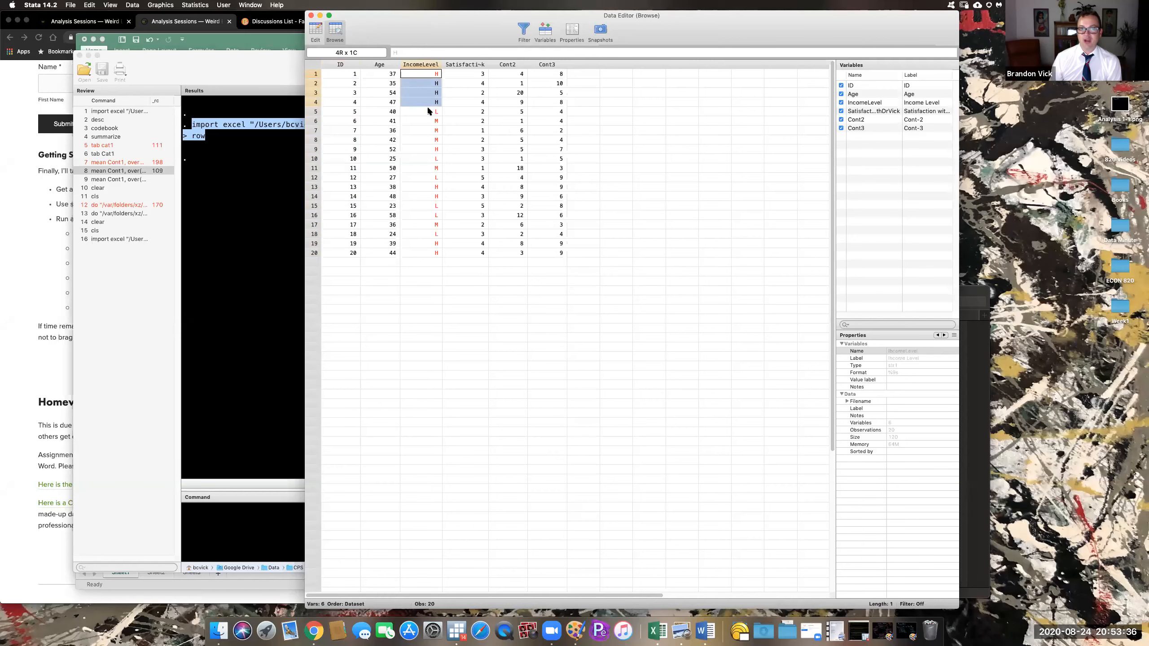
{"action": "left_click_drag", "start_coordinate": [425, 161], "coordinate": [427, 167]}
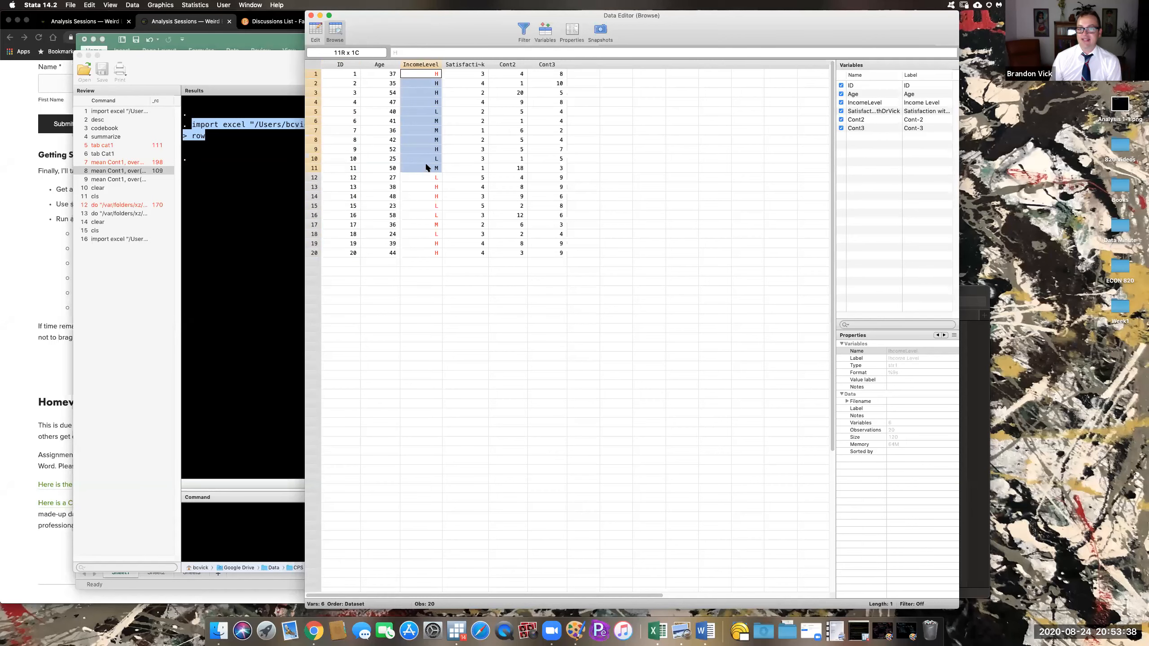
- Check the first IncomeLevel, Age and Cont2 cells, then close the Data Editor
{"action": "left_click_drag", "start_coordinate": [771, 27], "coordinate": [725, 51]}
{"action": "left_click", "coordinate": [374, 73]}
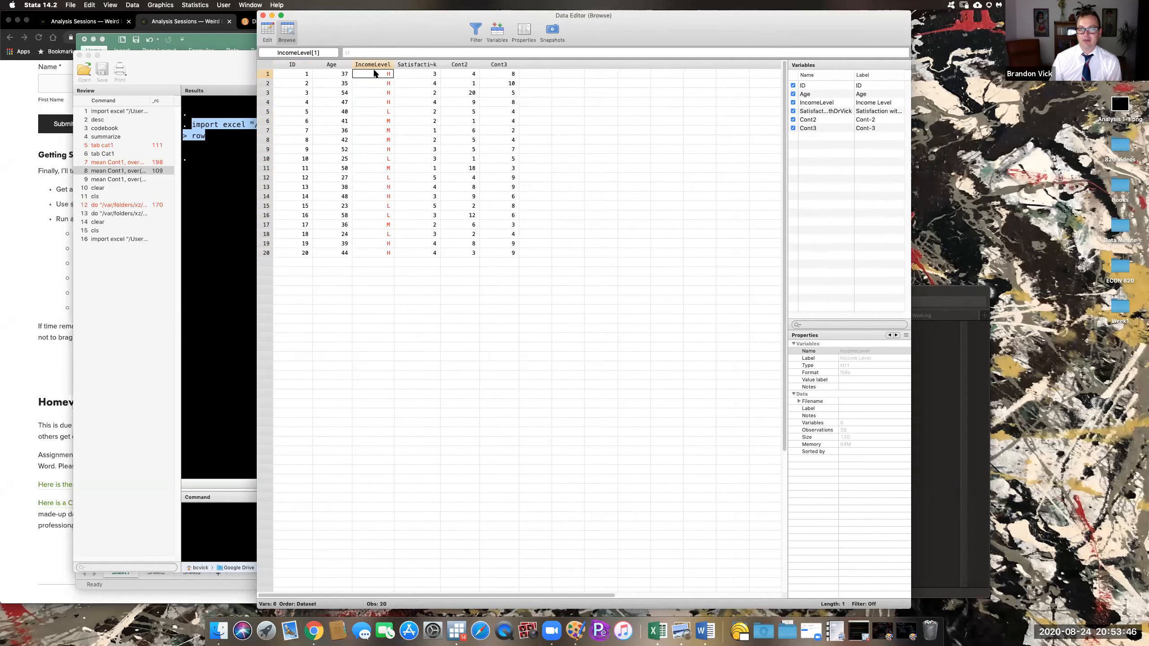
{"action": "left_click", "coordinate": [335, 71]}
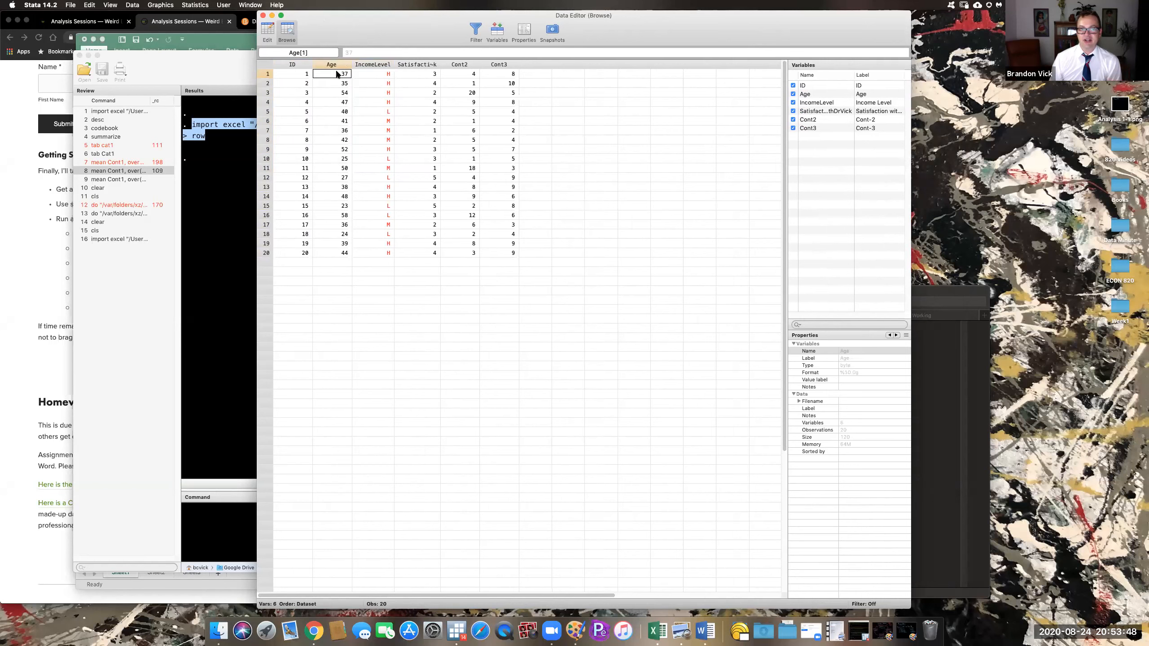
{"action": "left_click", "coordinate": [449, 74]}
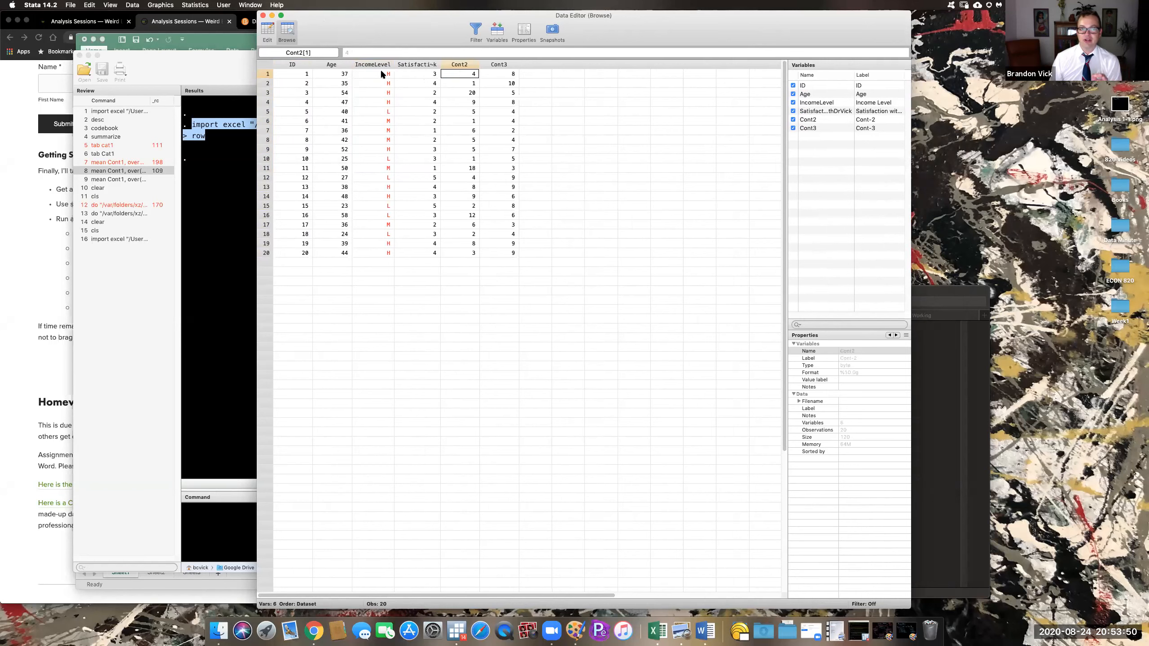
{"action": "mouse_move", "coordinate": [760, 25]}
{"action": "left_mouse_down"}
{"action": "mouse_move", "coordinate": [761, 48]}
{"action": "mouse_move", "coordinate": [757, 39]}
{"action": "left_mouse_up"}
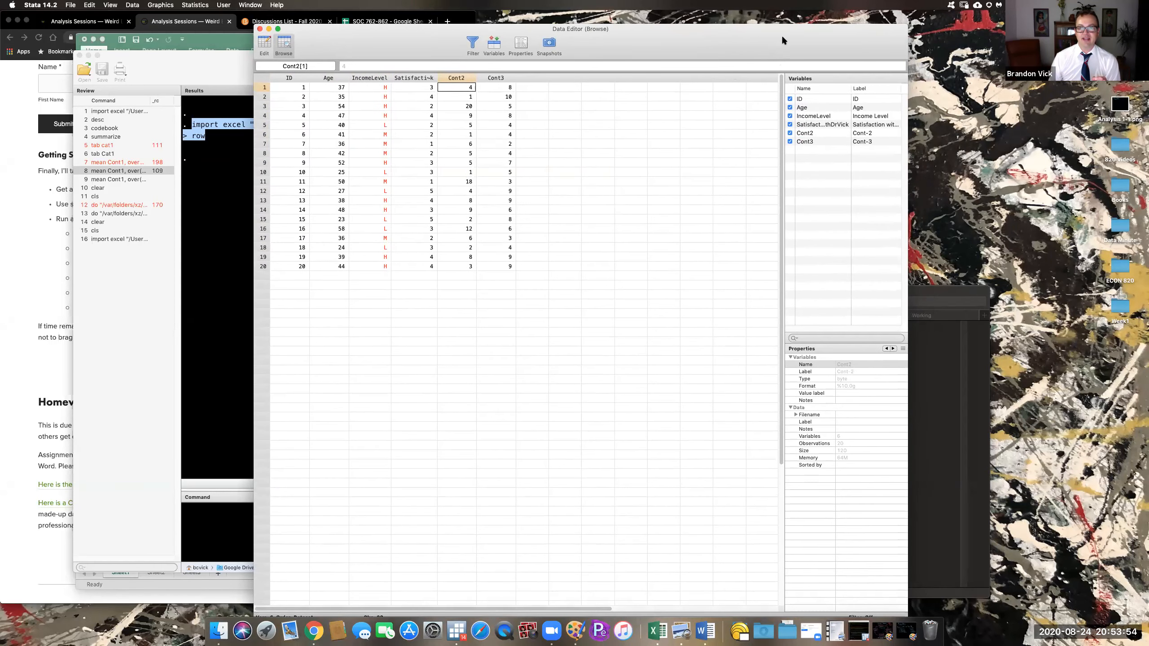
{"action": "left_click", "coordinate": [260, 29]}
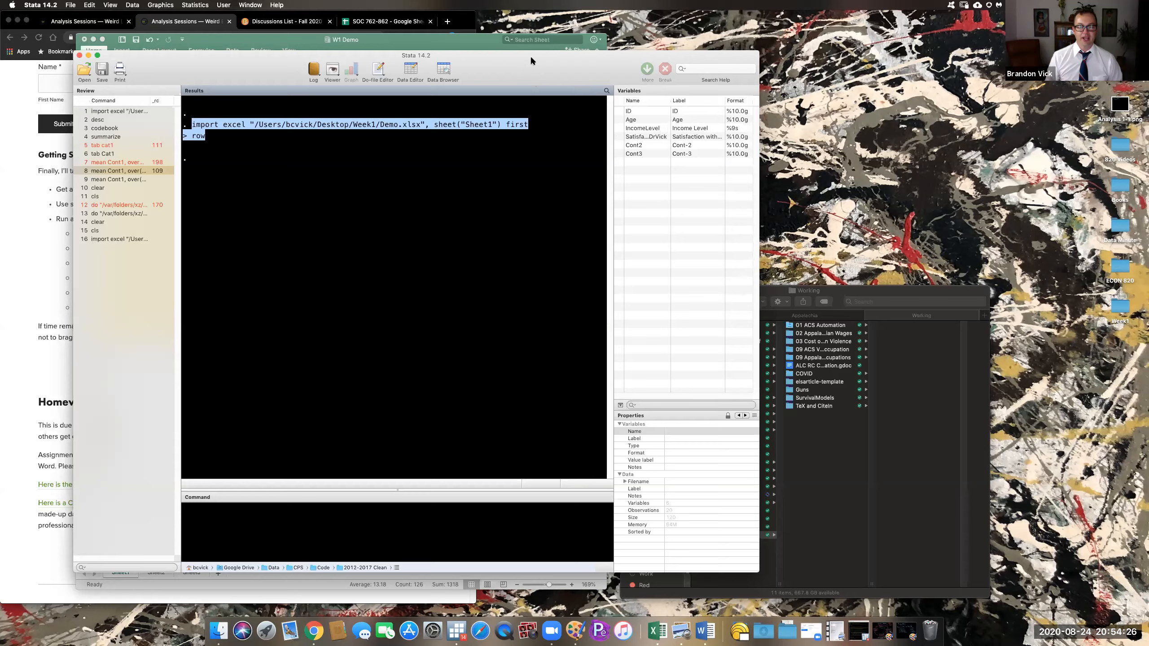
- Briefly show the Excel W1 Demo sheet, minimize it, and bring the course page forward
{"action": "left_click_drag", "start_coordinate": [530, 55], "coordinate": [646, 51]}
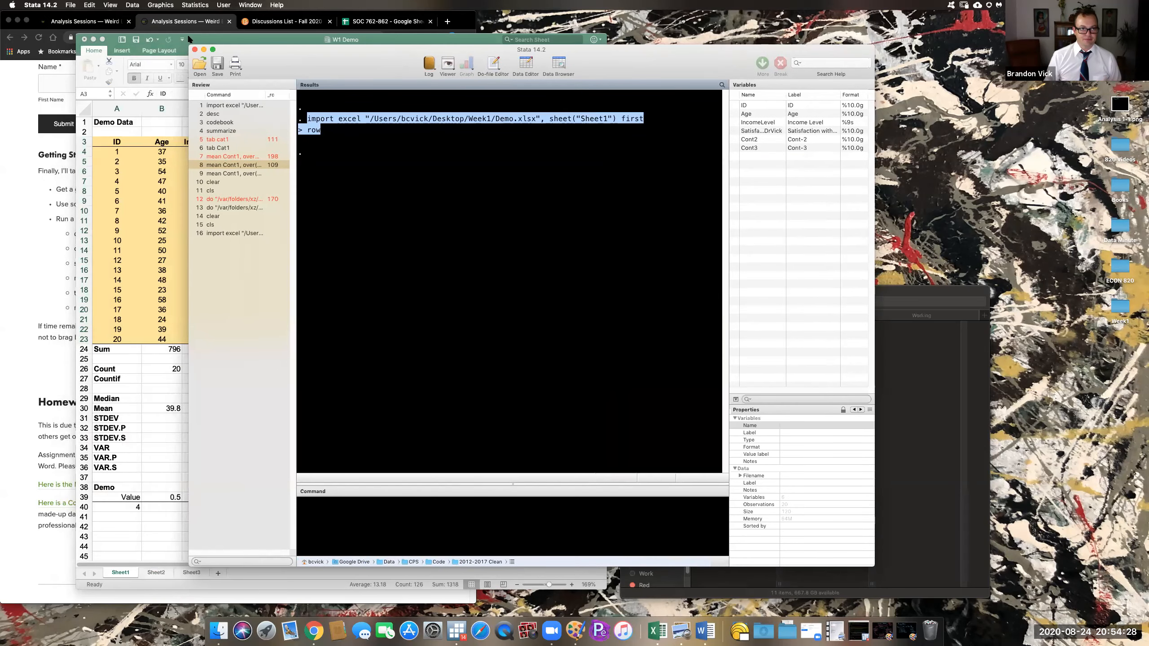
{"action": "left_click", "coordinate": [202, 37]}
{"action": "left_click_drag", "start_coordinate": [375, 52], "coordinate": [388, 97]}
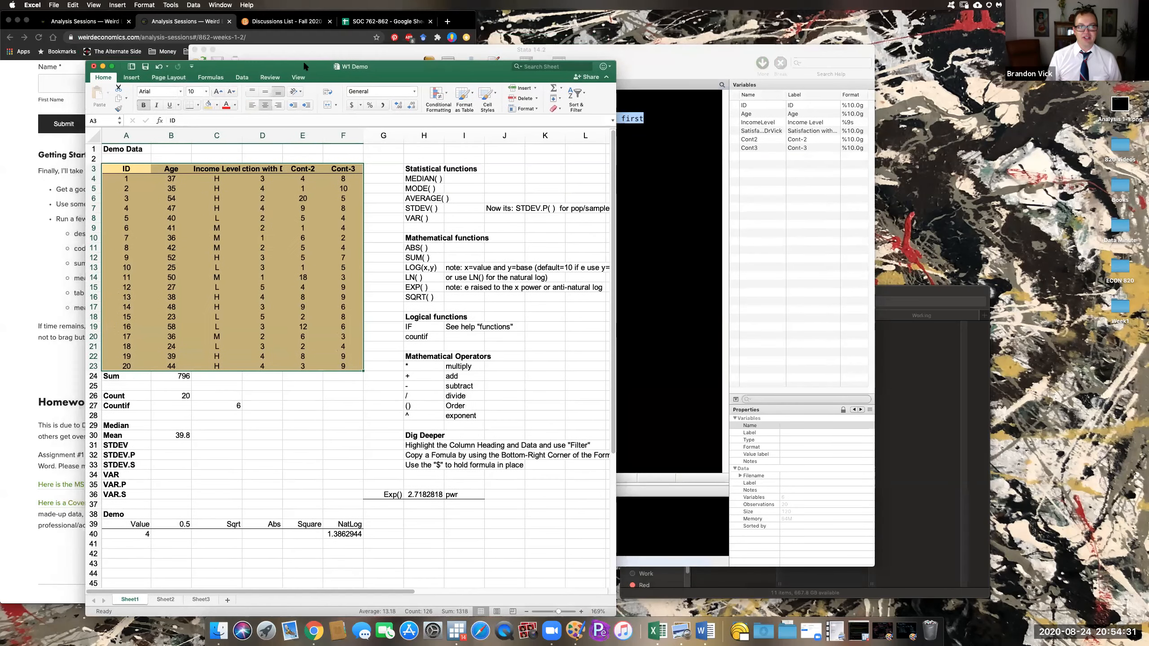
{"action": "double_click", "coordinate": [259, 66]}
{"action": "left_click_drag", "start_coordinate": [299, 52], "coordinate": [332, 54]}
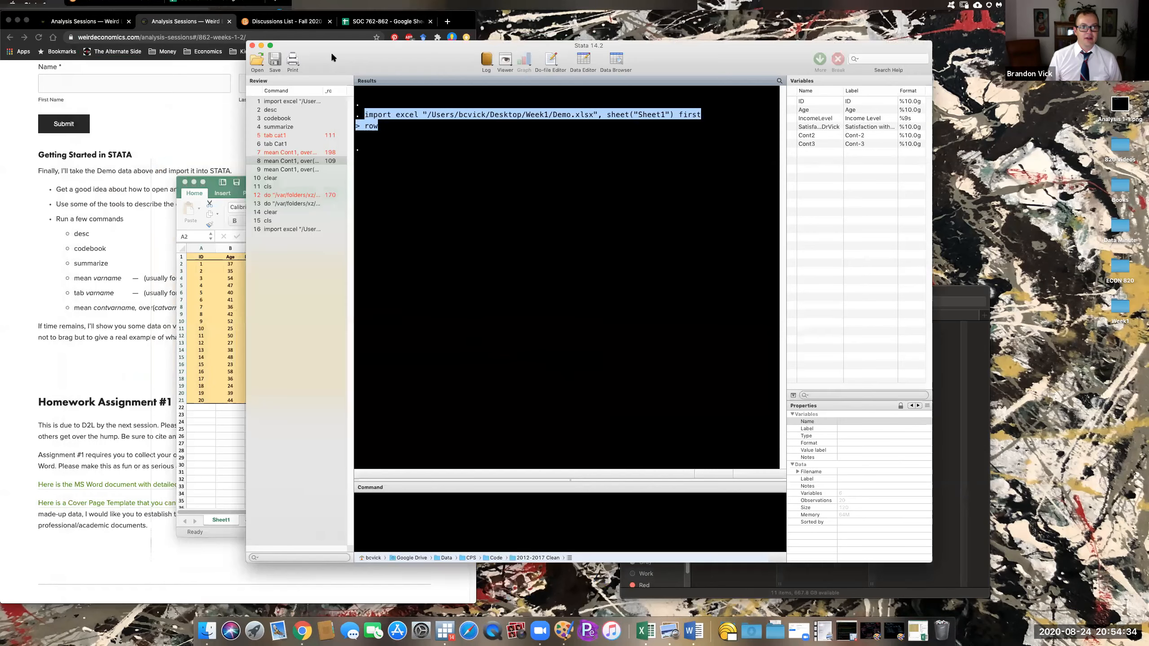
{"action": "left_click", "coordinate": [158, 162]}
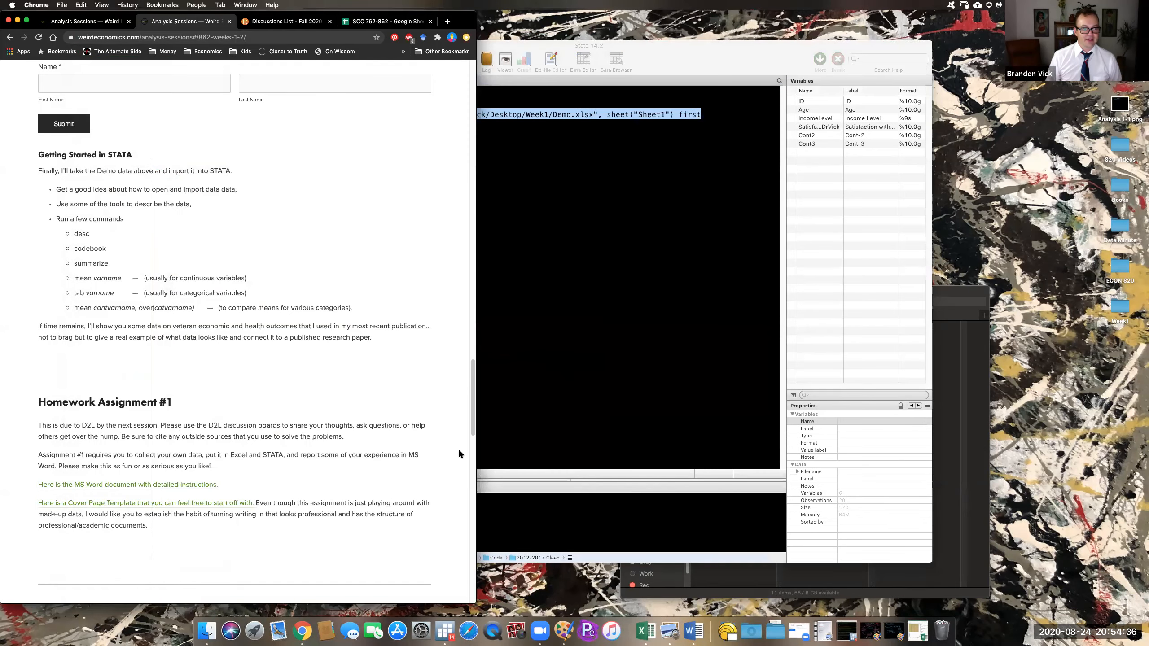
- Highlight the desc-through-mean command list under Getting Started in STATA, then return to Stata
{"action": "scroll", "coordinate": [404, 390], "scroll_direction": "up", "scroll_amount": 3}
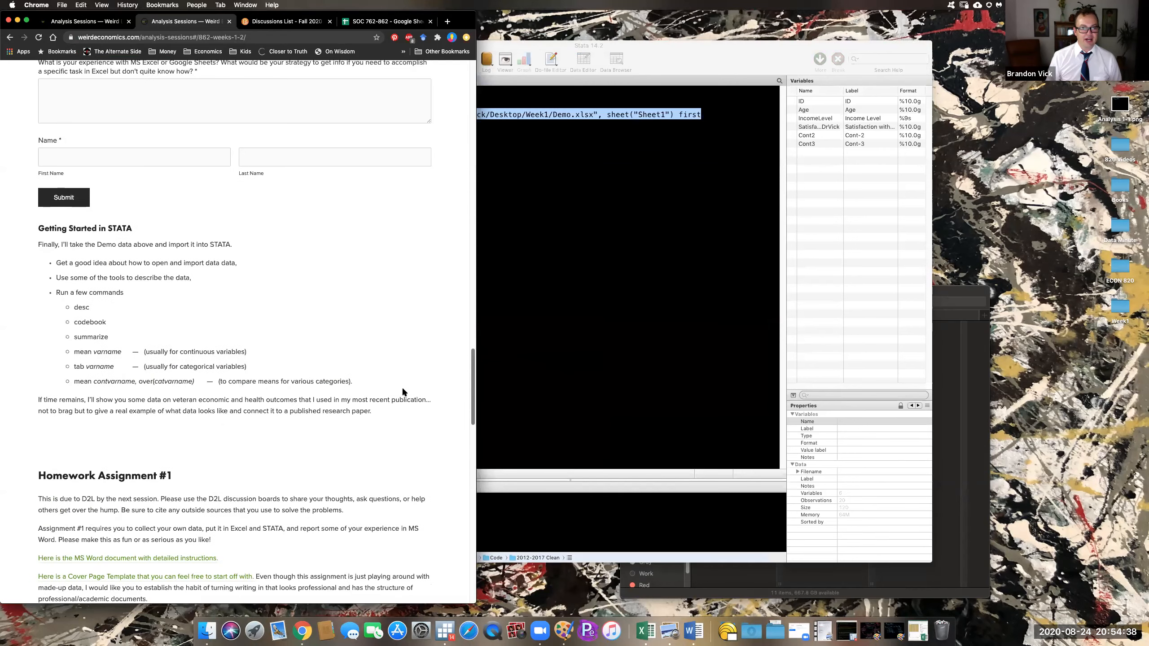
{"action": "left_click_drag", "start_coordinate": [73, 307], "coordinate": [249, 381]}
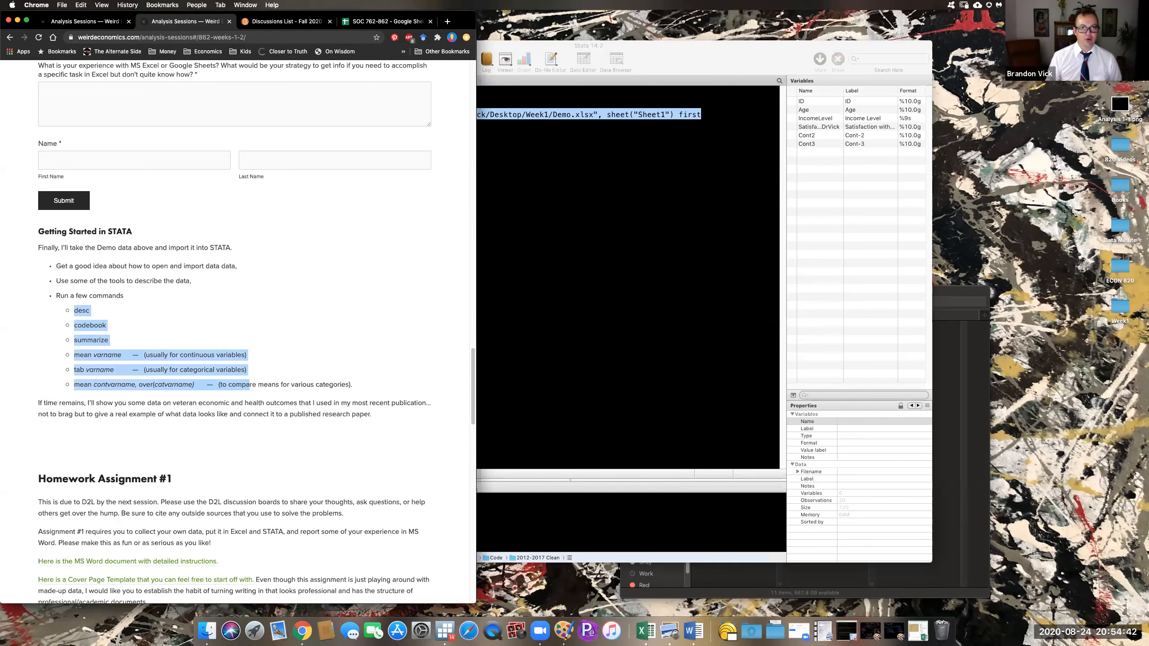
{"action": "left_click", "coordinate": [695, 52]}
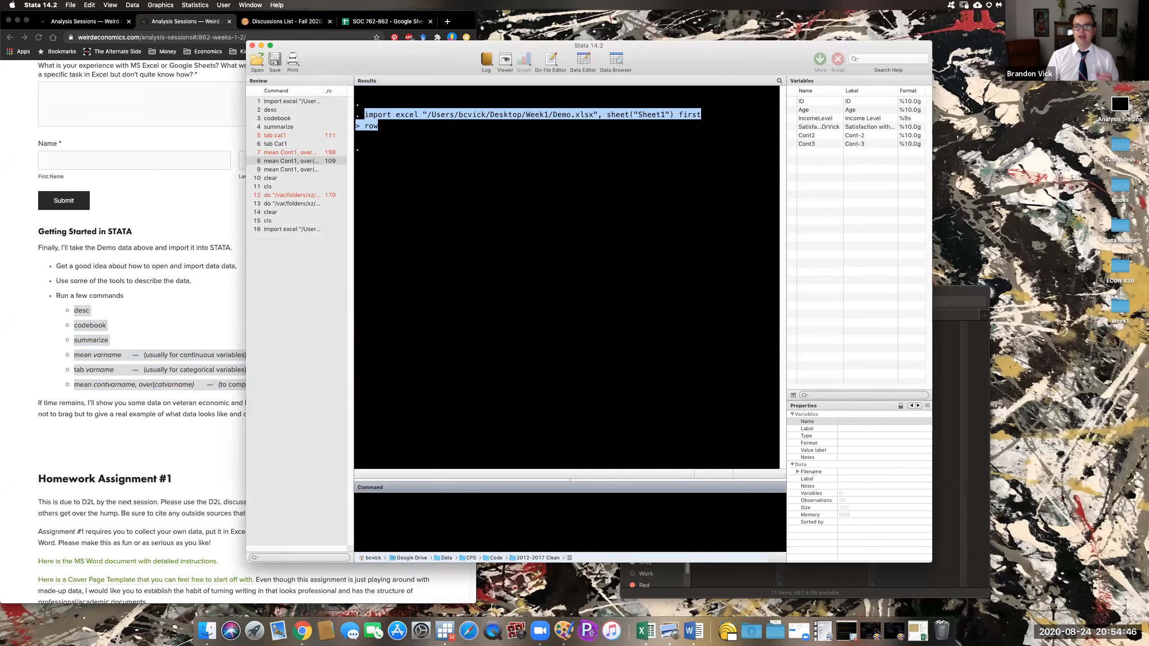
- Deselect the import command and start typing desc in the Command pane
{"action": "left_click", "coordinate": [600, 314]}
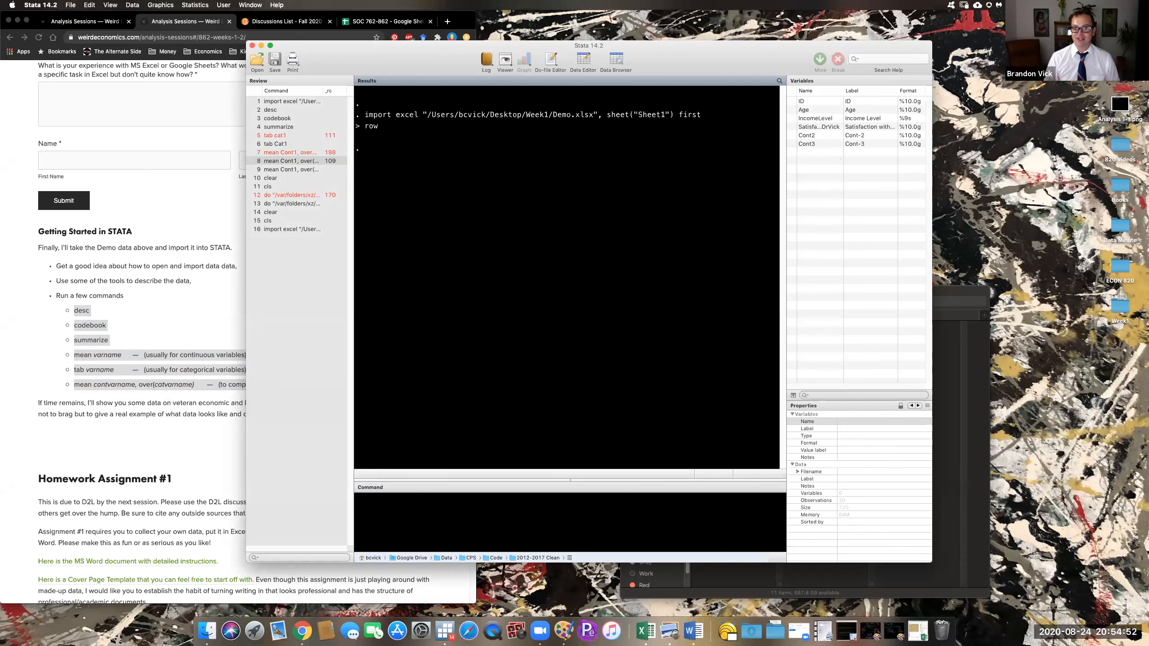
{"action": "left_click", "coordinate": [570, 520]}
{"action": "type", "text": "desc"}
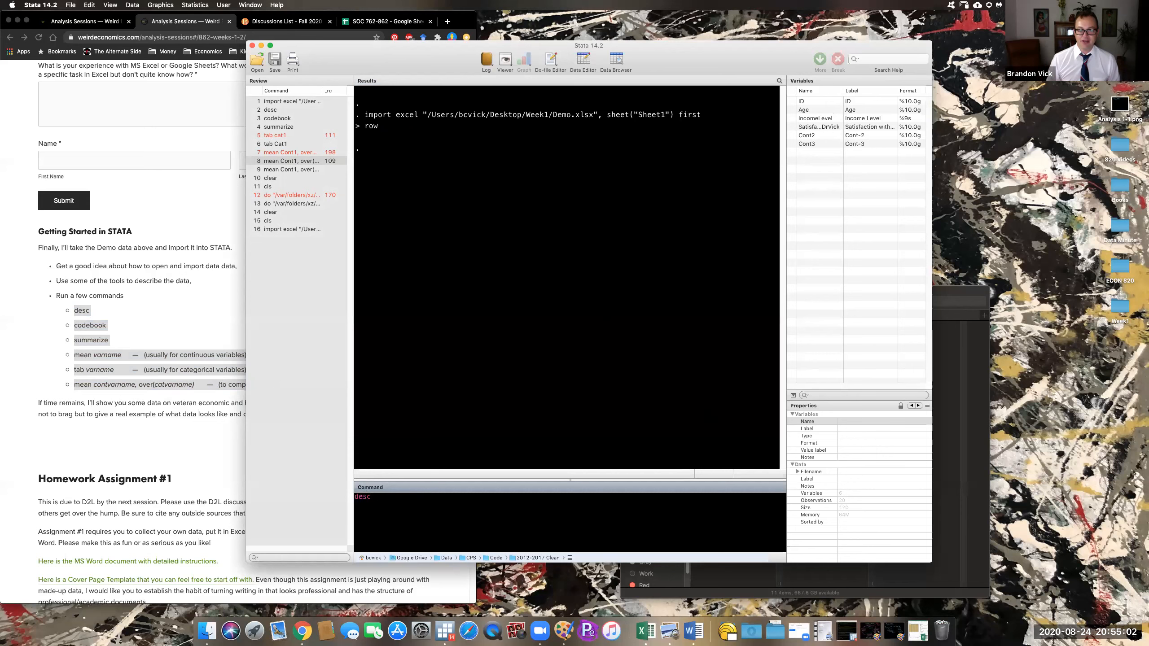
- Run desc and highlight the obs: 20 and vars: 6 lines in Results
{"action": "key", "text": "Return"}
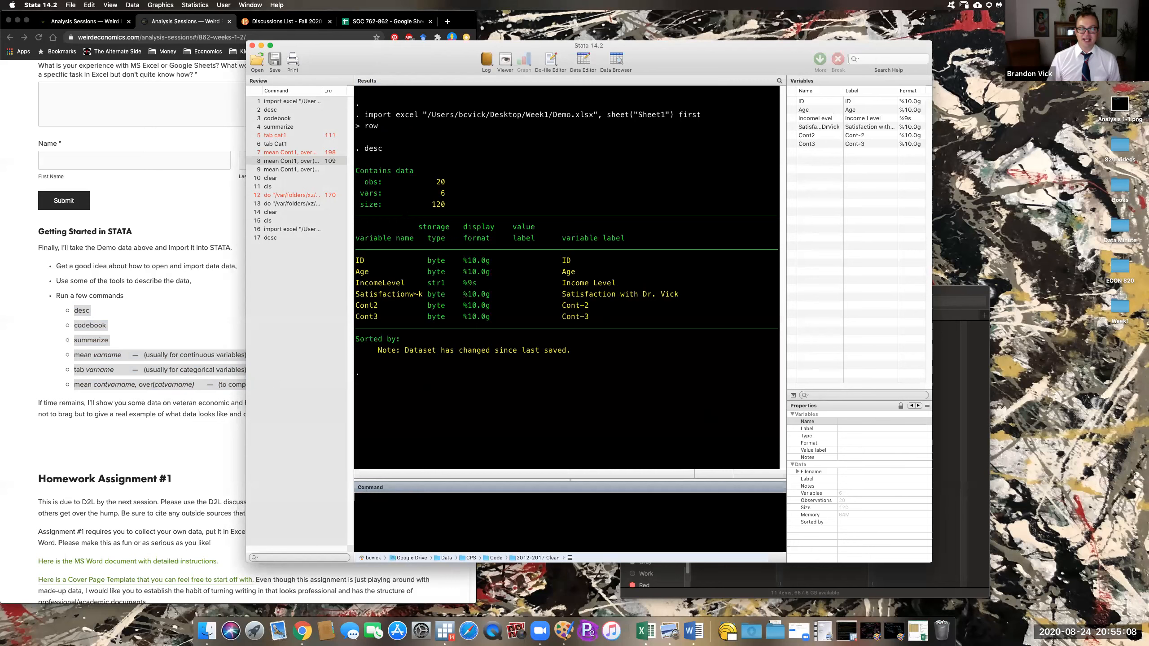
{"action": "left_click", "coordinate": [566, 290]}
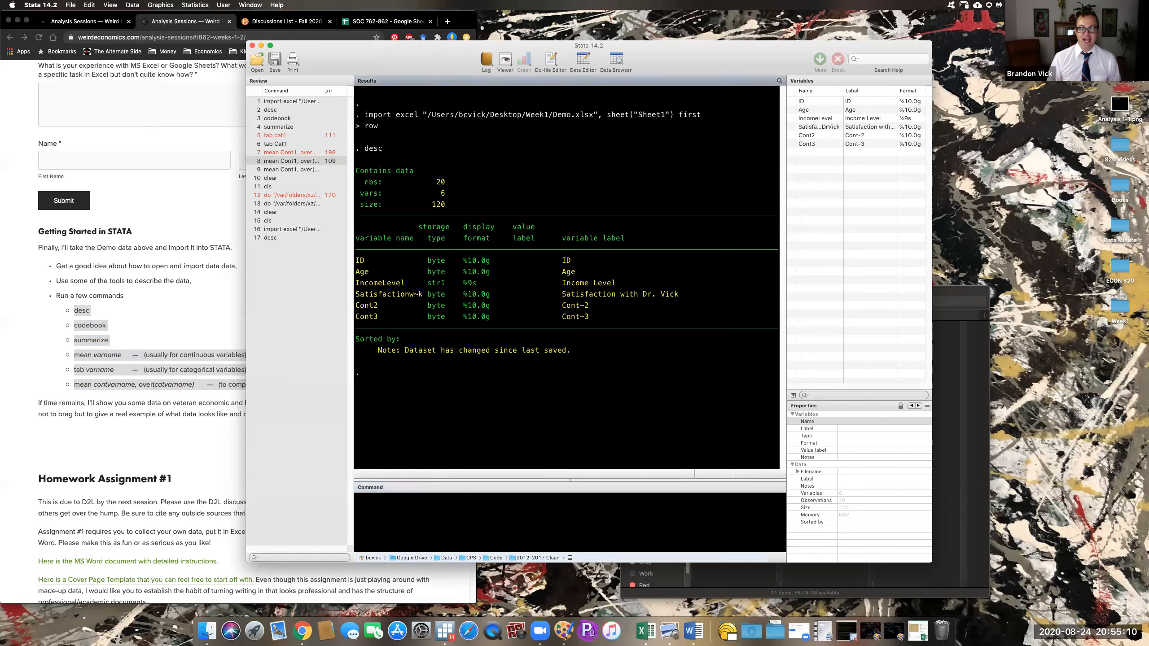
{"action": "left_click_drag", "start_coordinate": [365, 181], "coordinate": [454, 181]}
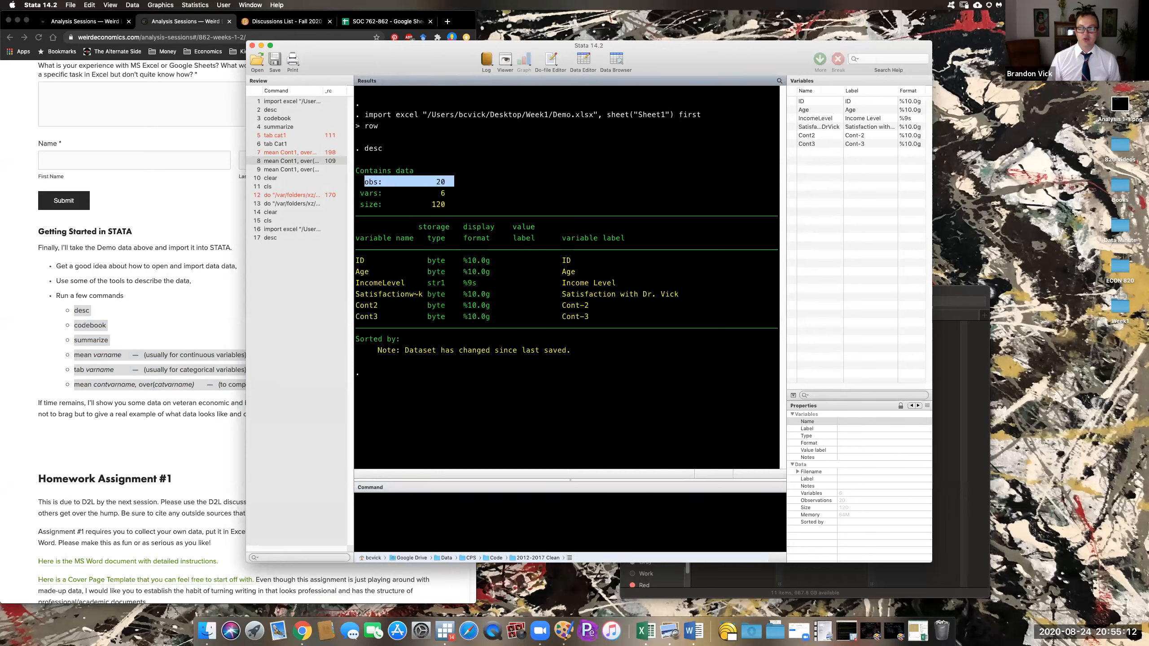
{"action": "left_click_drag", "start_coordinate": [360, 193], "coordinate": [449, 194]}
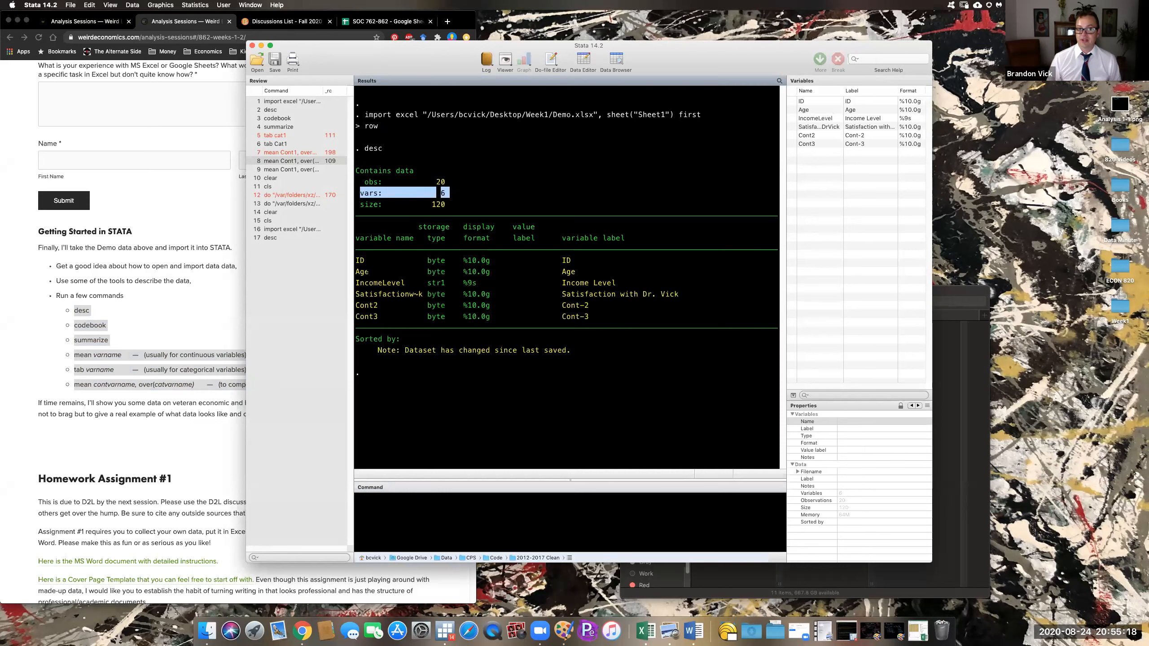
- Point out the variable rows, ID's byte storage type and IncomeLevel's str1 type
{"action": "left_click_drag", "start_coordinate": [356, 260], "coordinate": [390, 317]}
{"action": "left_click", "coordinate": [390, 316]}
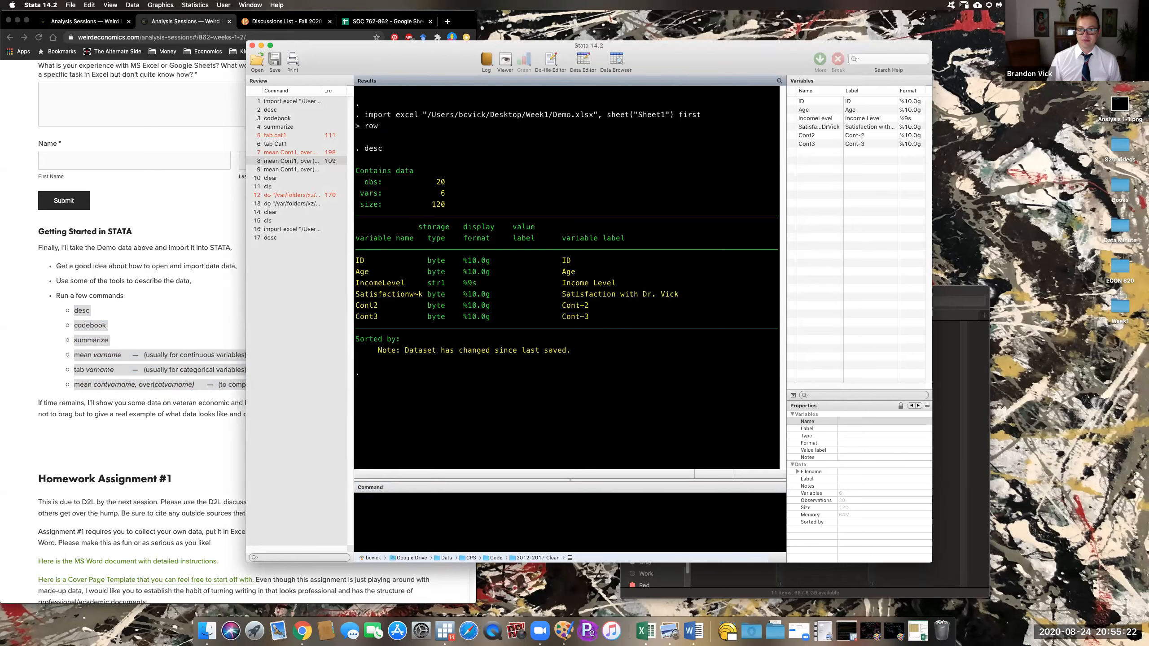
{"action": "left_click_drag", "start_coordinate": [428, 260], "coordinate": [445, 260]}
{"action": "left_click_drag", "start_coordinate": [356, 283], "coordinate": [447, 282]}
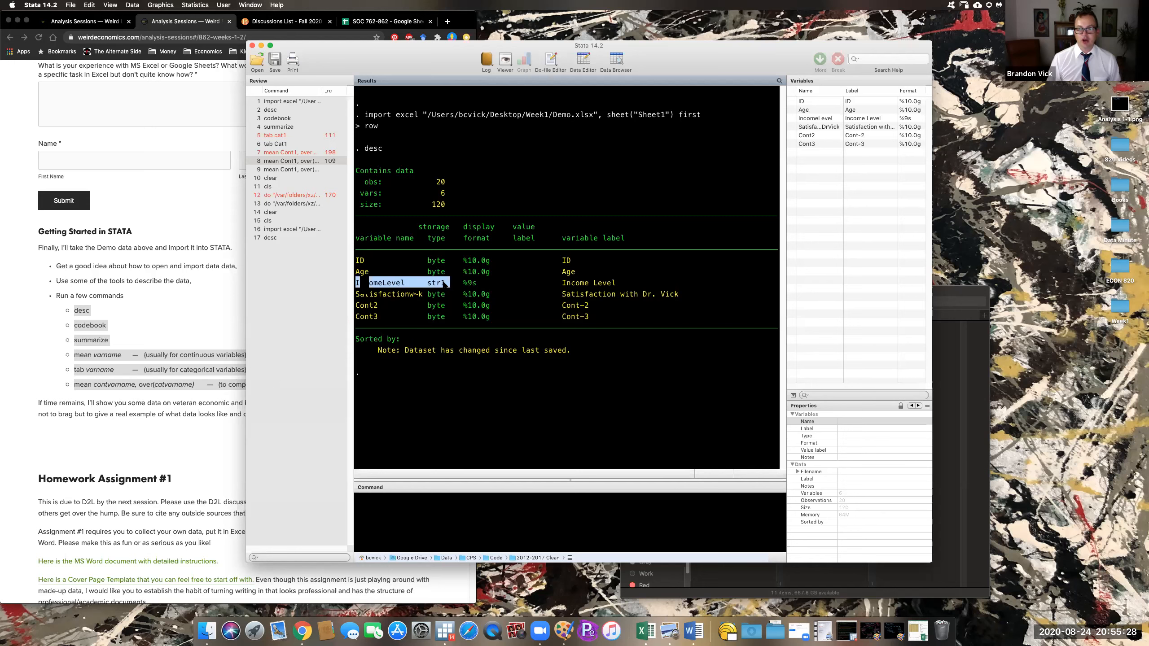
{"action": "left_click", "coordinate": [445, 283]}
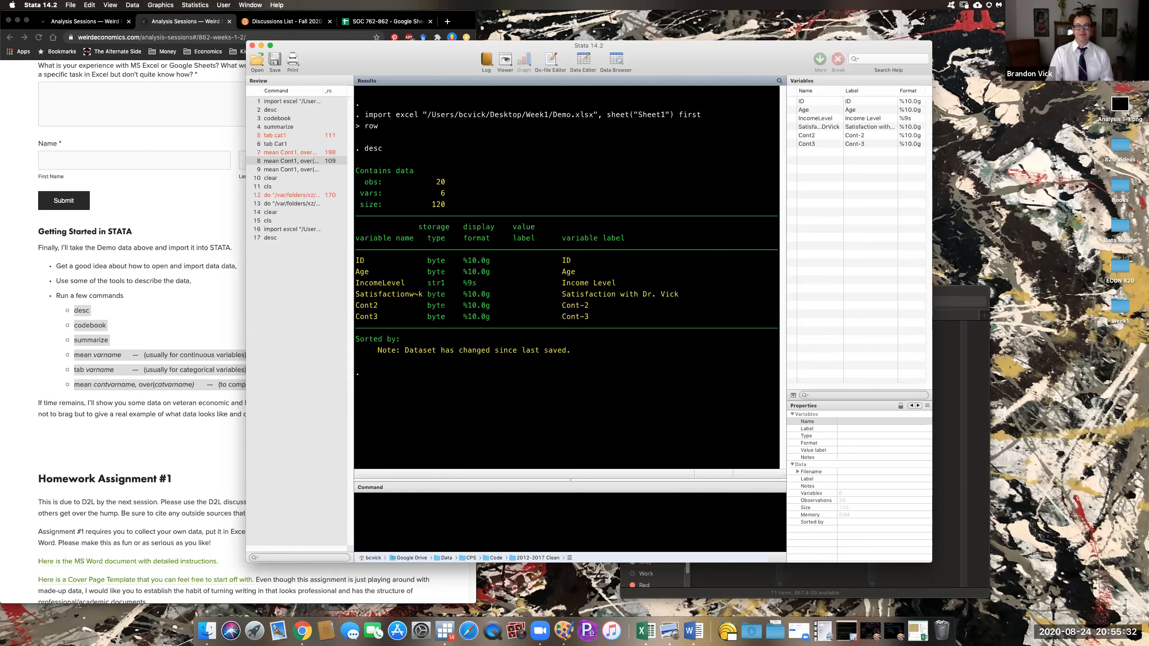
{"action": "left_click", "coordinate": [96, 314]}
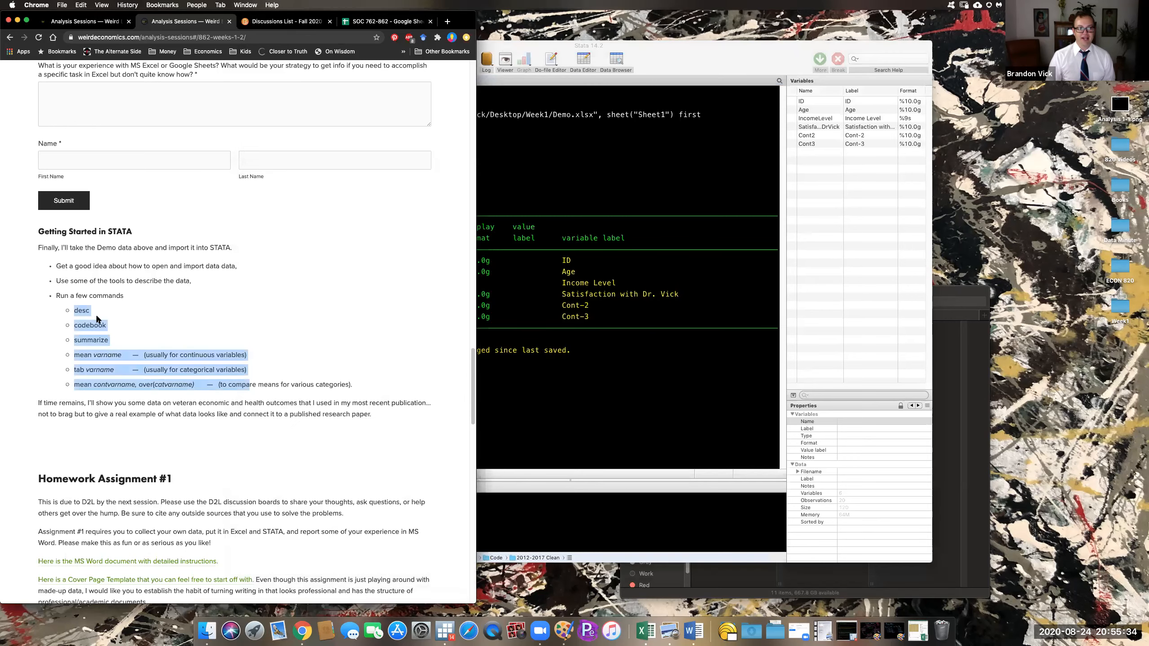
{"action": "left_click", "coordinate": [585, 407]}
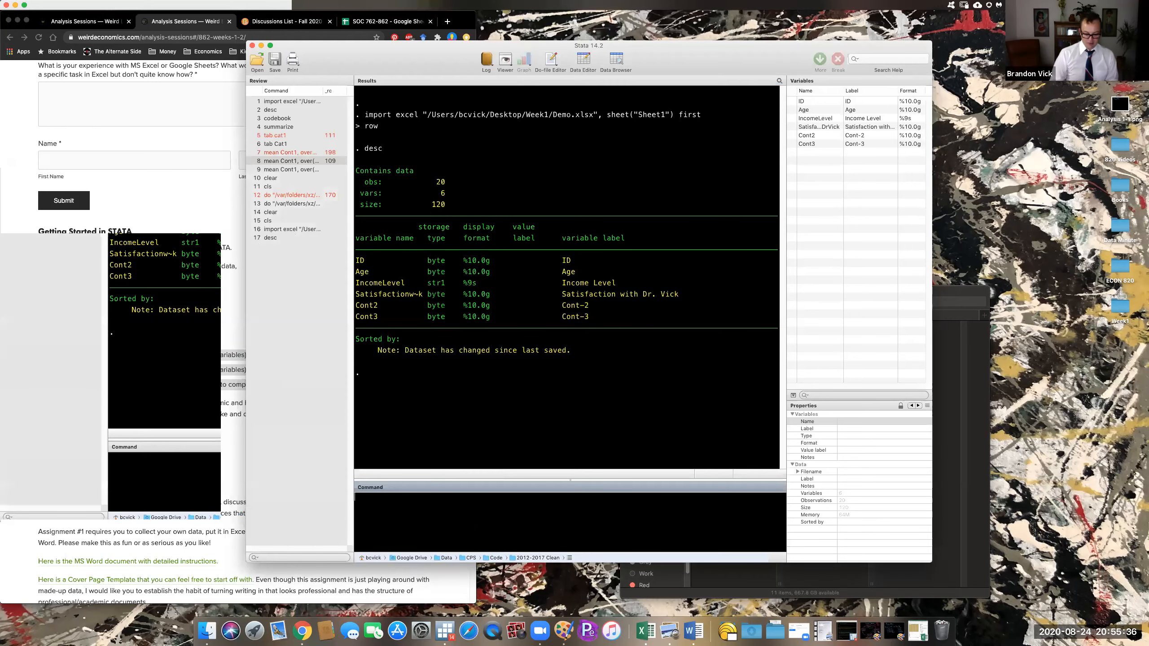
{"action": "type", "text": "codebook"}
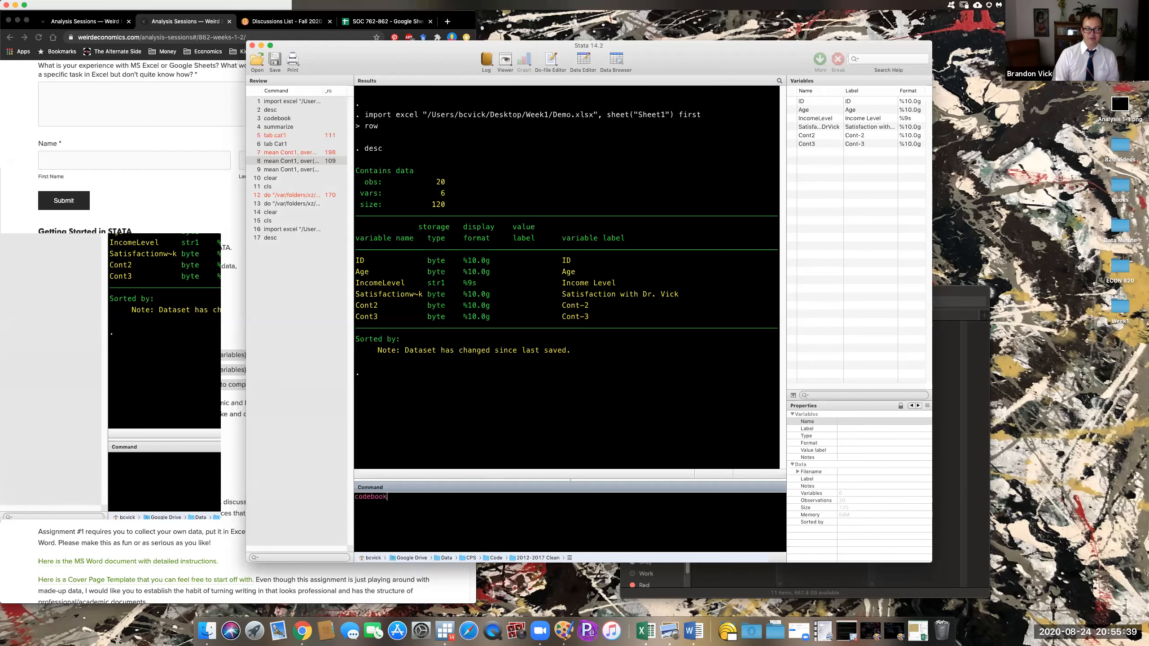
{"action": "key", "text": "Return"}
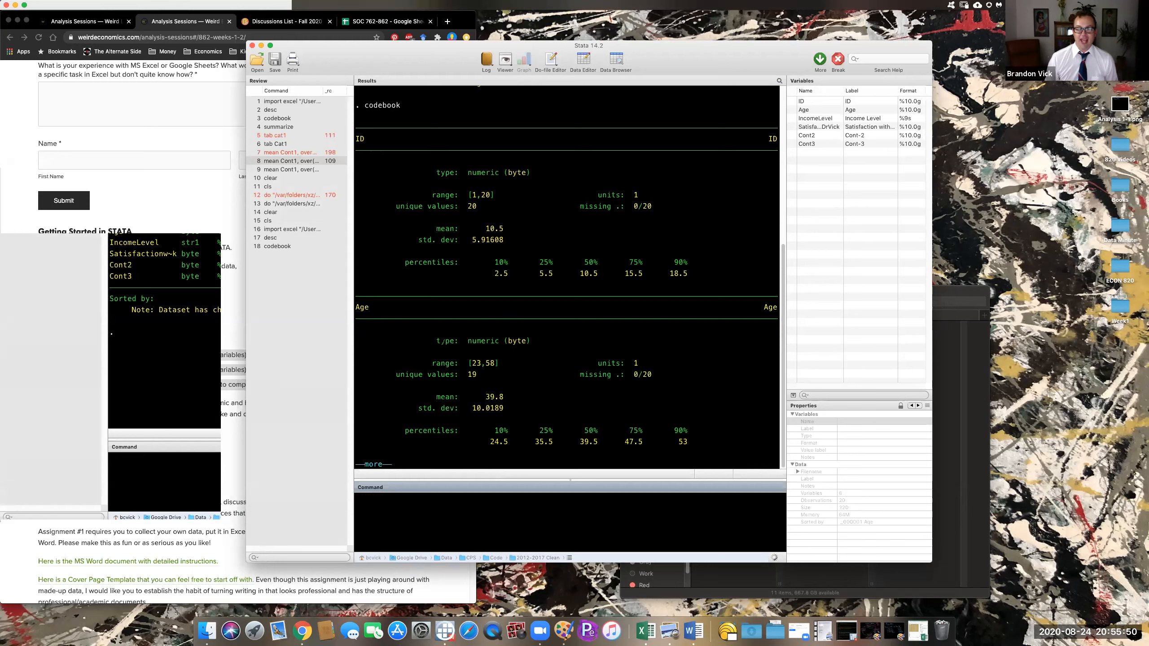
{"action": "left_click_drag", "start_coordinate": [468, 363], "coordinate": [500, 365]}
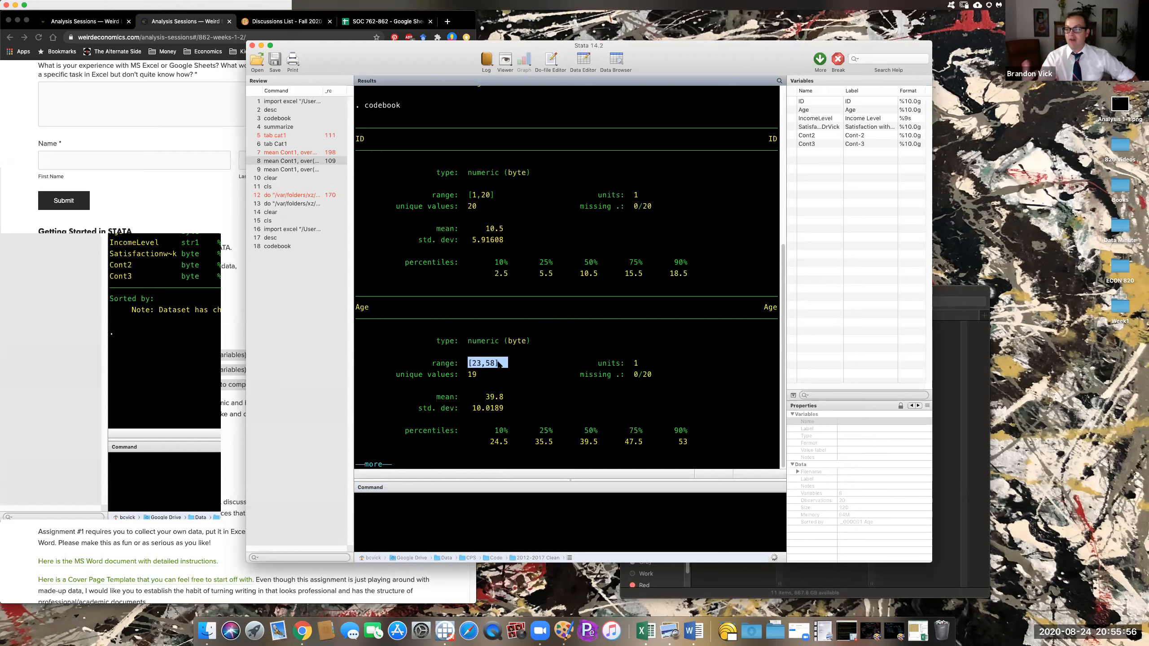
{"action": "left_click", "coordinate": [499, 364]}
{"action": "left_click_drag", "start_coordinate": [469, 363], "coordinate": [503, 364]}
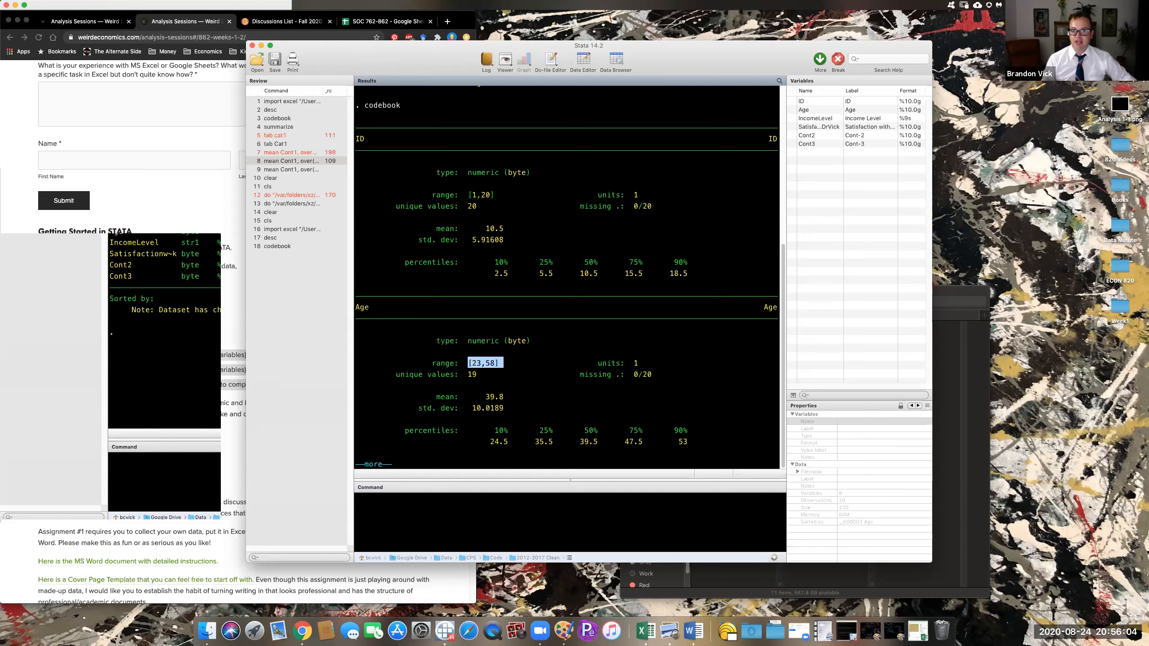
{"action": "left_click_drag", "start_coordinate": [464, 374], "coordinate": [487, 377]}
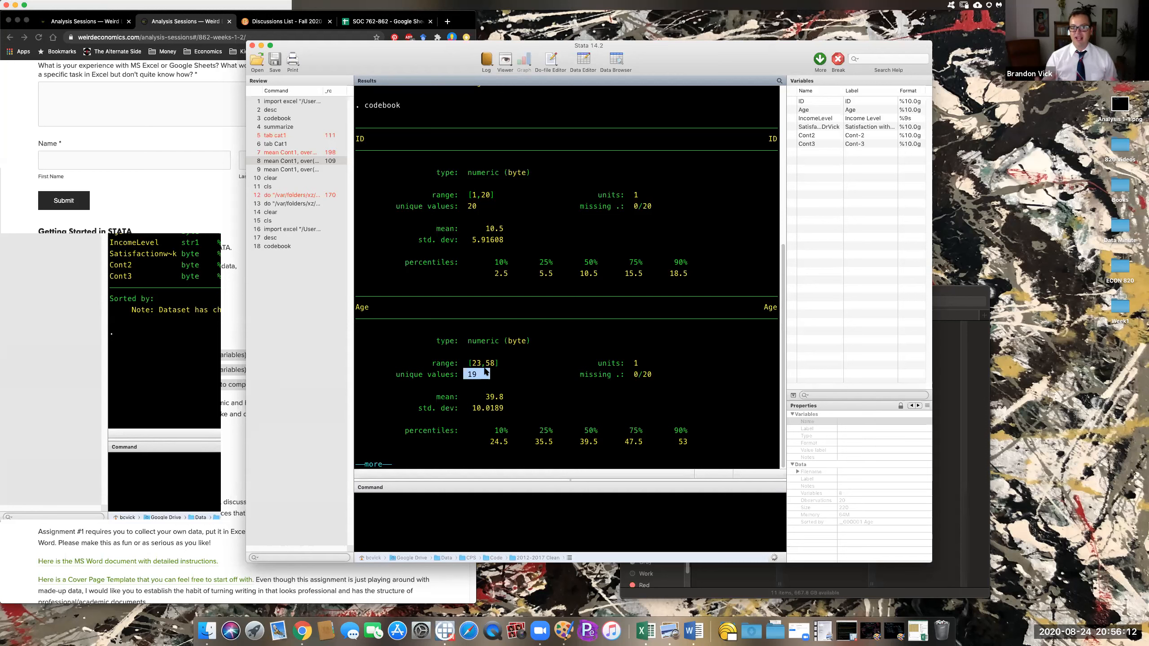
{"action": "double_click", "coordinate": [496, 397]}
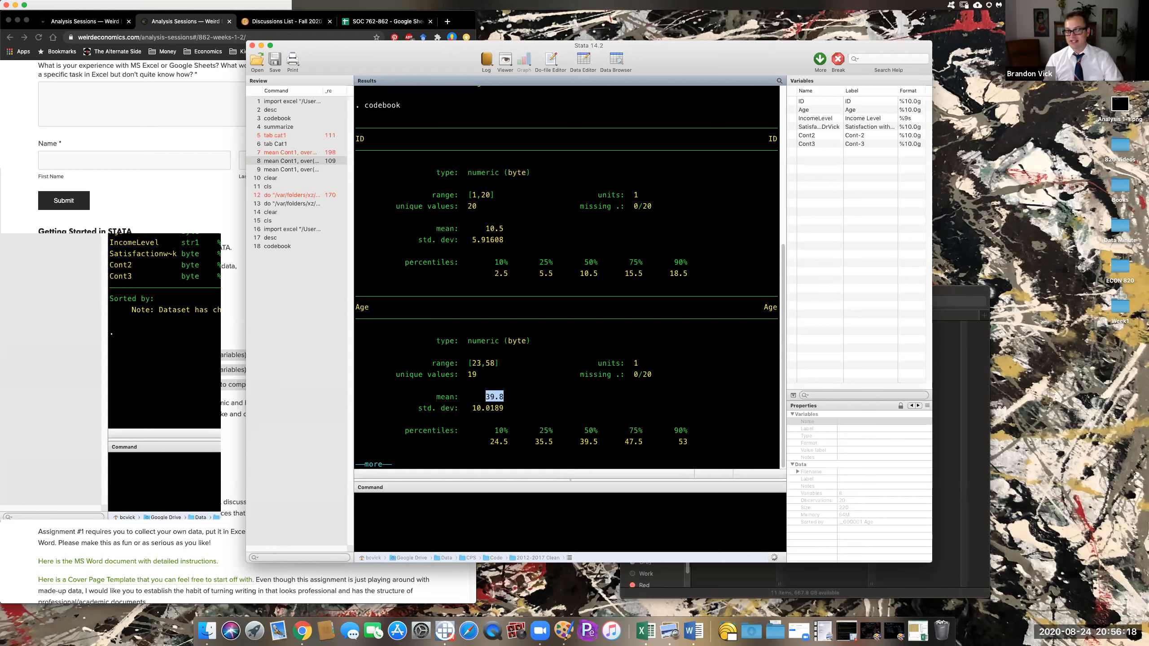
{"action": "left_click", "coordinate": [486, 458]}
- Page the codebook forward and highlight IncomeLevel's string type and 3 unique values
{"action": "key", "text": "space"}
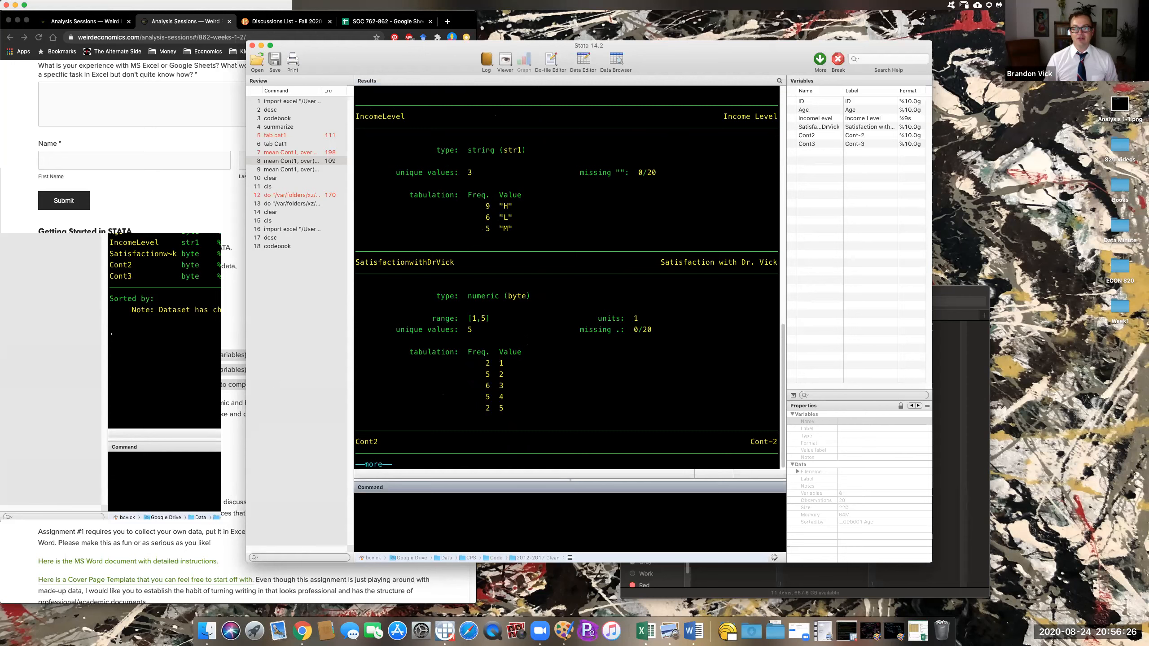
{"action": "left_click_drag", "start_coordinate": [471, 150], "coordinate": [526, 150]}
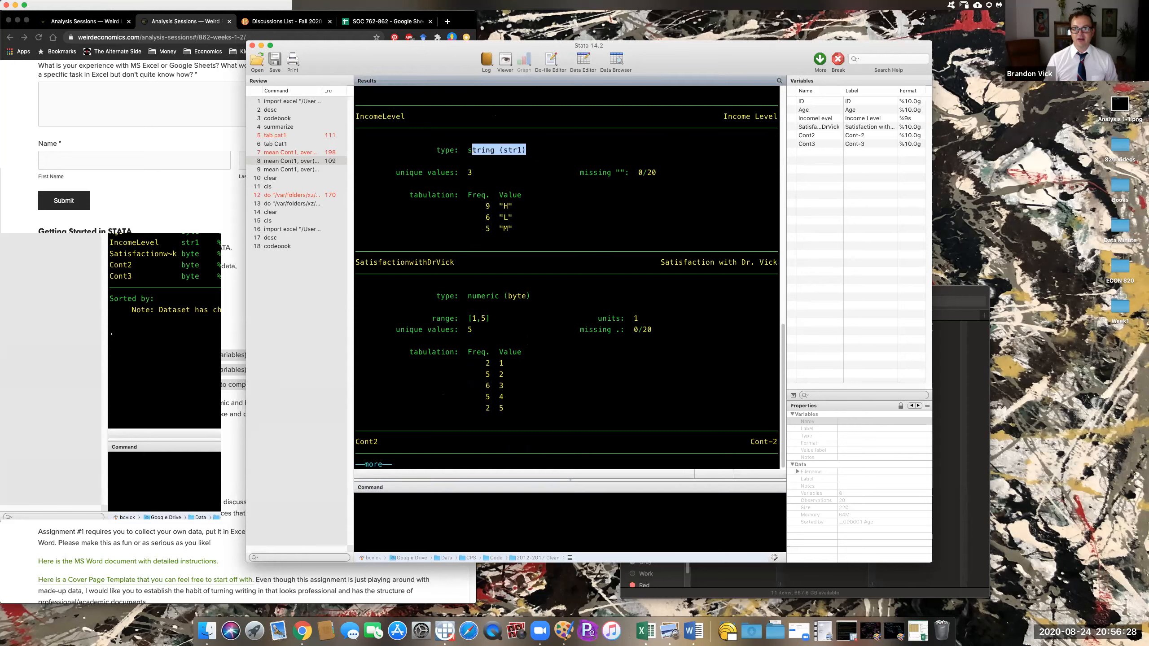
{"action": "left_click_drag", "start_coordinate": [480, 172], "coordinate": [463, 172]}
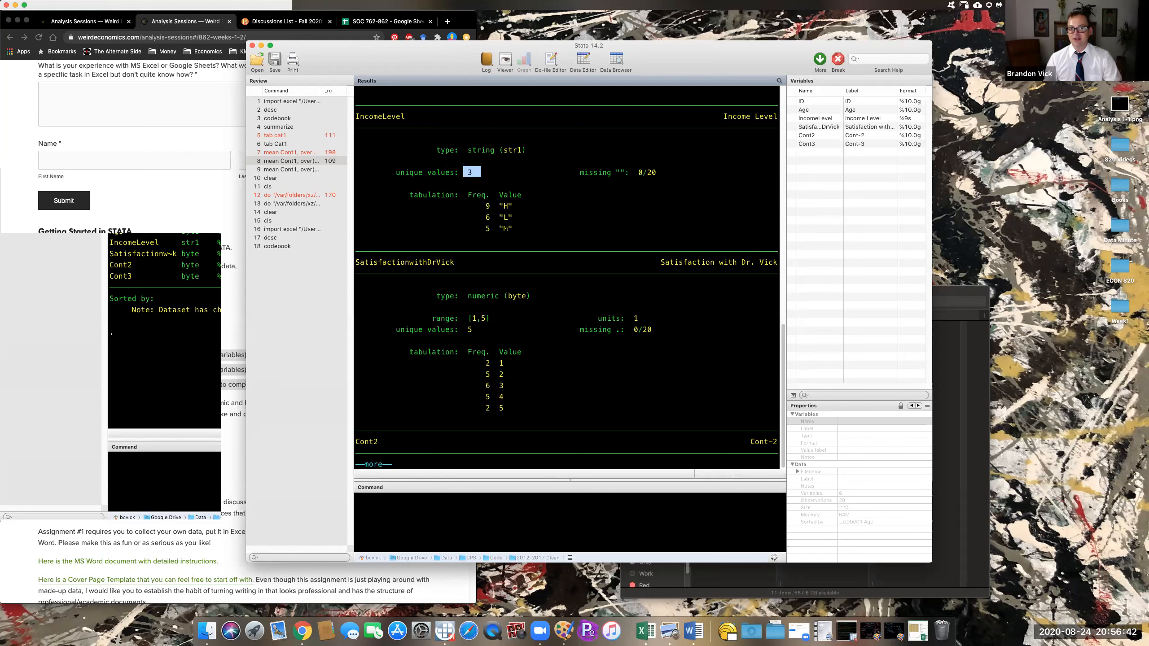
{"action": "left_click", "coordinate": [518, 222]}
- Highlight the 6 'L' and 9 'H' income counts, then show the remaining codebook output
{"action": "left_click_drag", "start_coordinate": [512, 220], "coordinate": [482, 220]}
{"action": "left_click", "coordinate": [482, 220]}
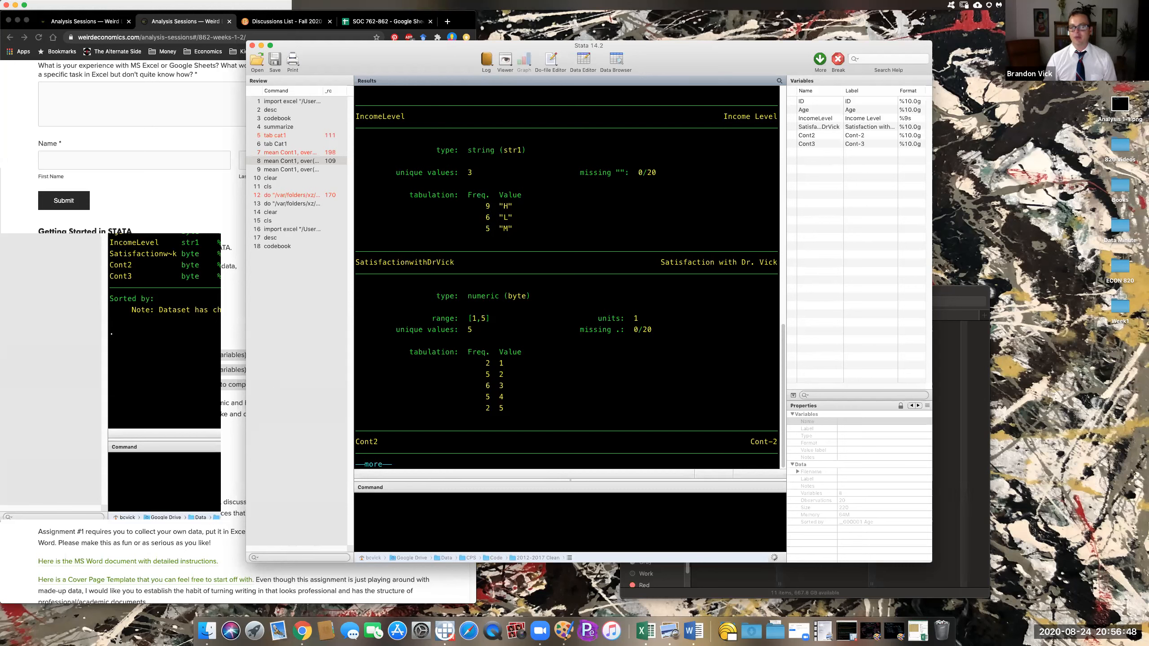
{"action": "left_click_drag", "start_coordinate": [513, 206], "coordinate": [484, 229]}
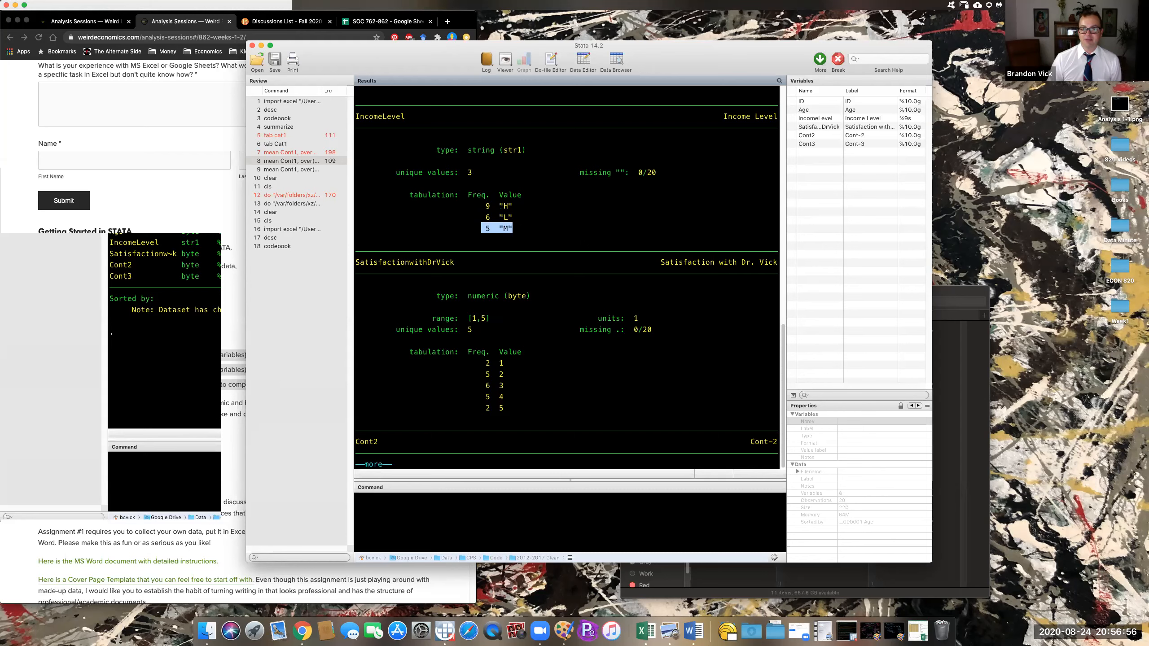
{"action": "left_click", "coordinate": [485, 230]}
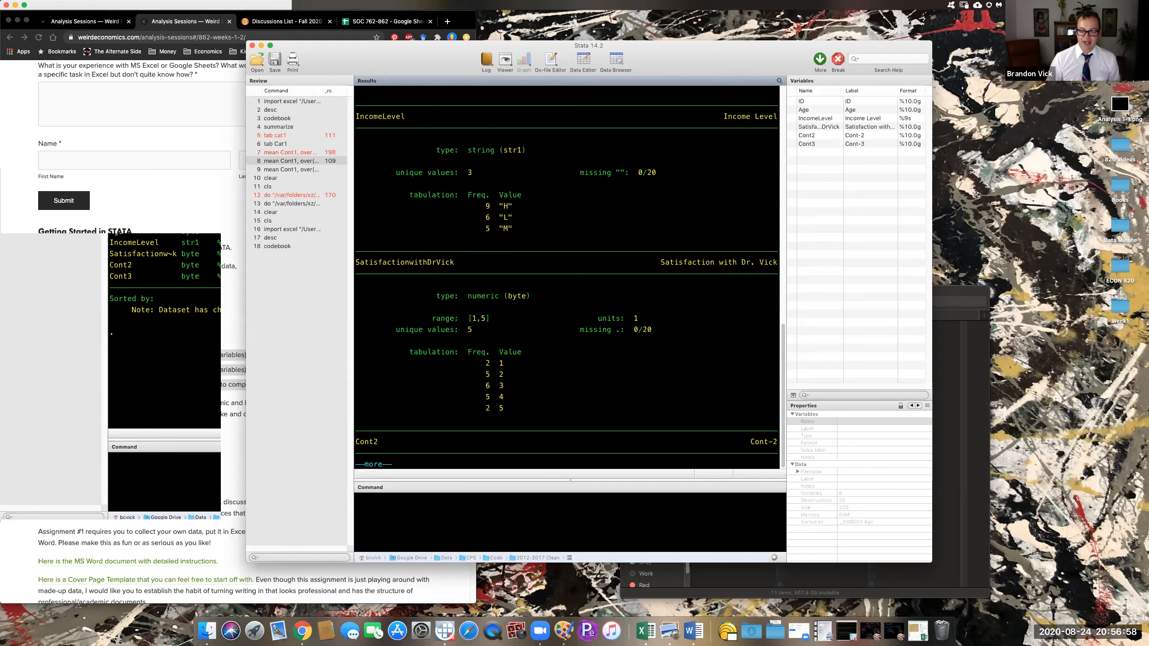
{"action": "left_click", "coordinate": [559, 519]}
{"action": "key", "text": "space"}
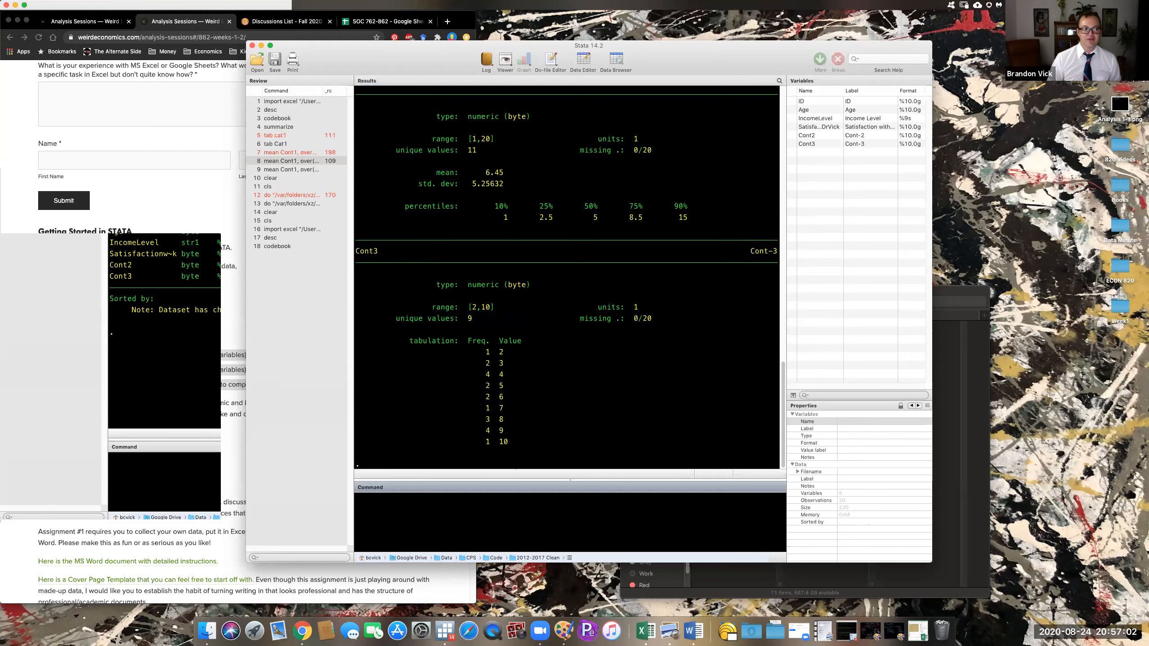
- Run summarize to produce summary statistics for all variables and review the table
{"action": "type", "text": "sum"}
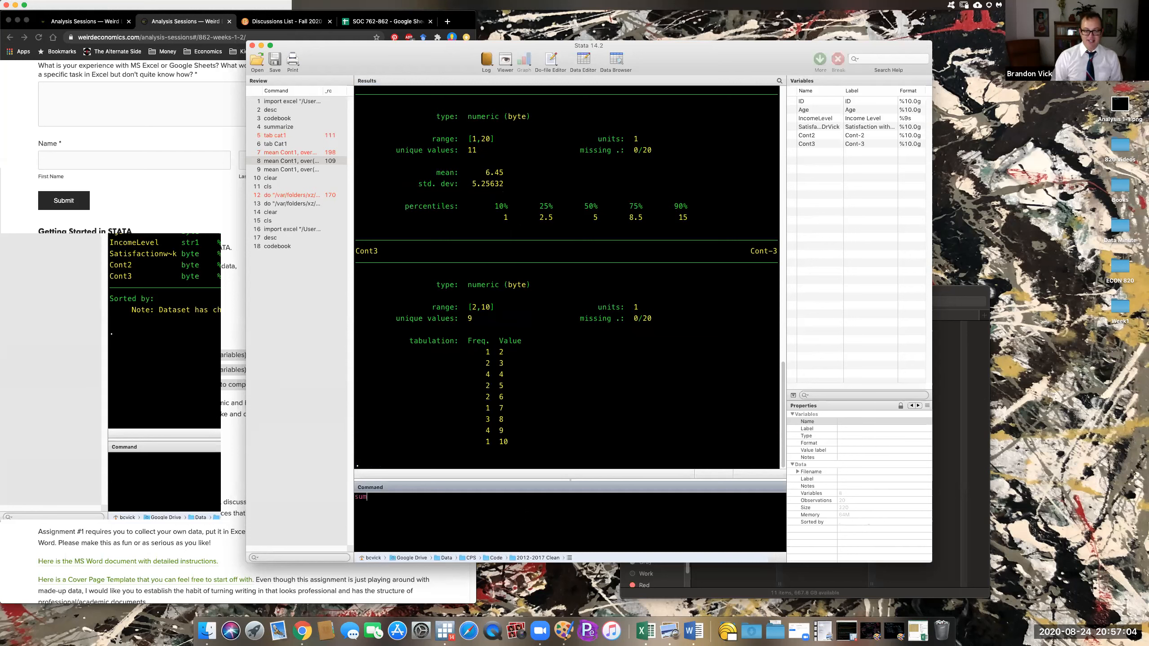
{"action": "type", "text": "marize"}
{"action": "key", "text": "Return"}
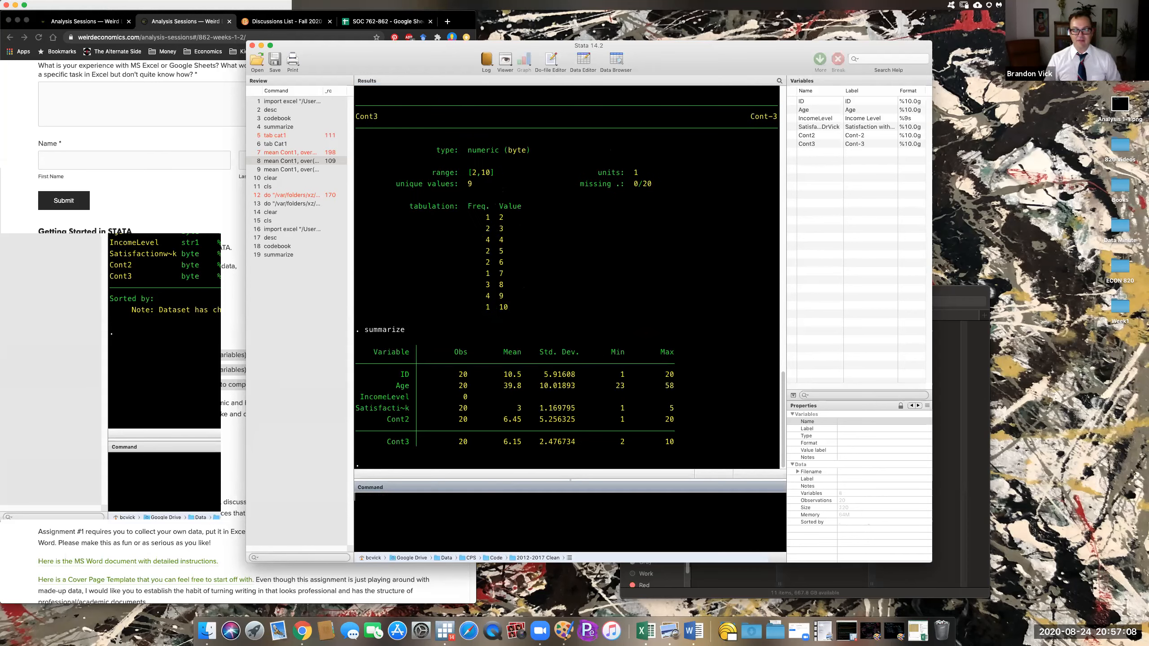
{"action": "left_click_drag", "start_coordinate": [357, 346], "coordinate": [674, 445]}
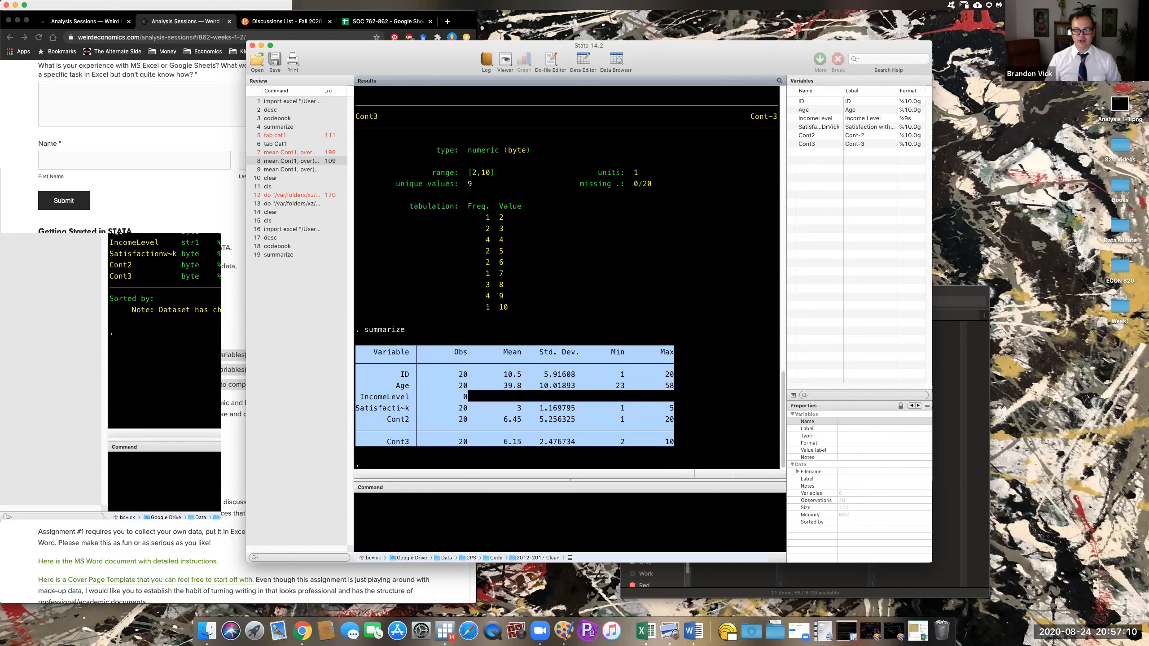
{"action": "left_click", "coordinate": [678, 445]}
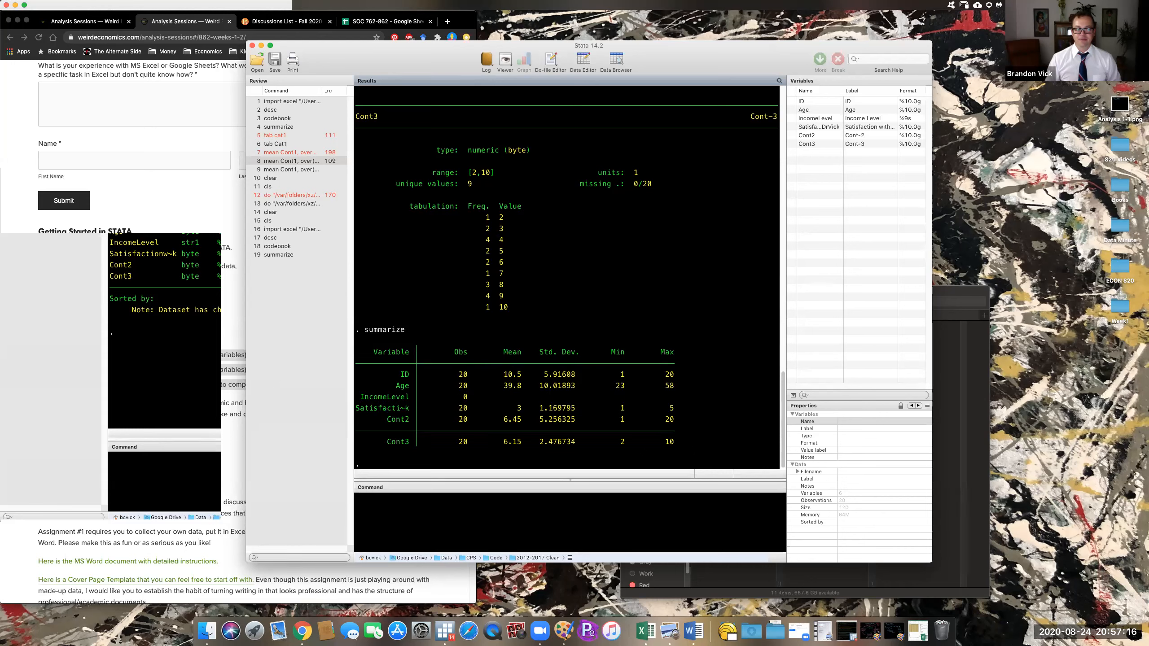
{"action": "left_click", "coordinate": [550, 522]}
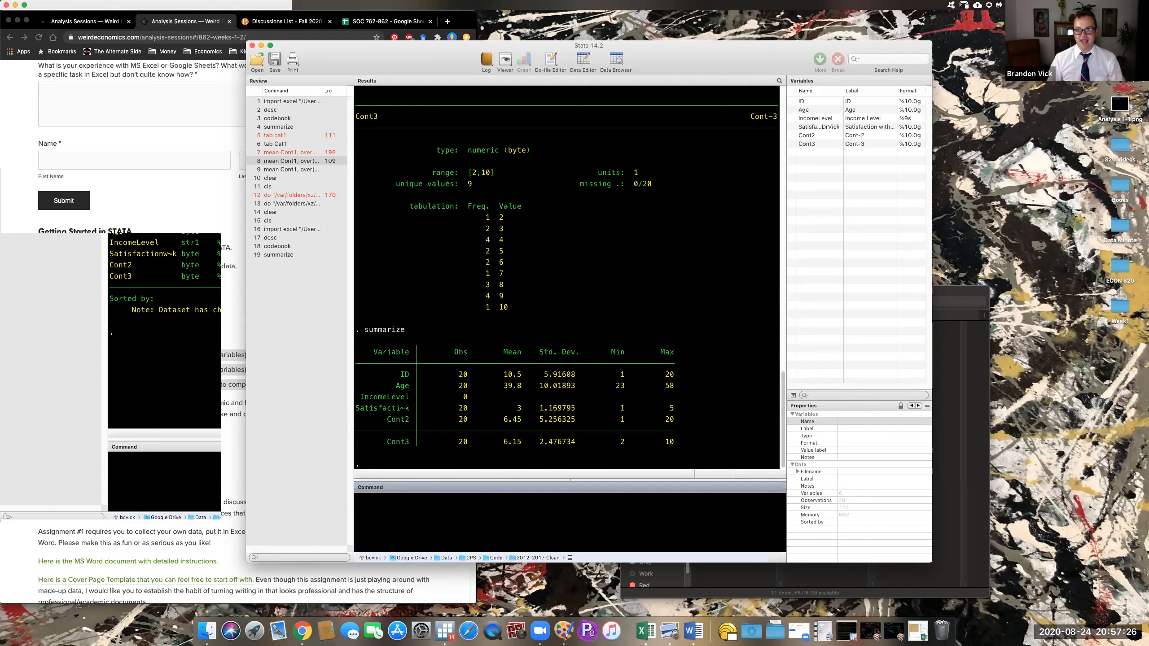
- Run mean Age, giving an estimated mean of 39.8 (SE 2.240301)
{"action": "type", "text": "mean Age"}
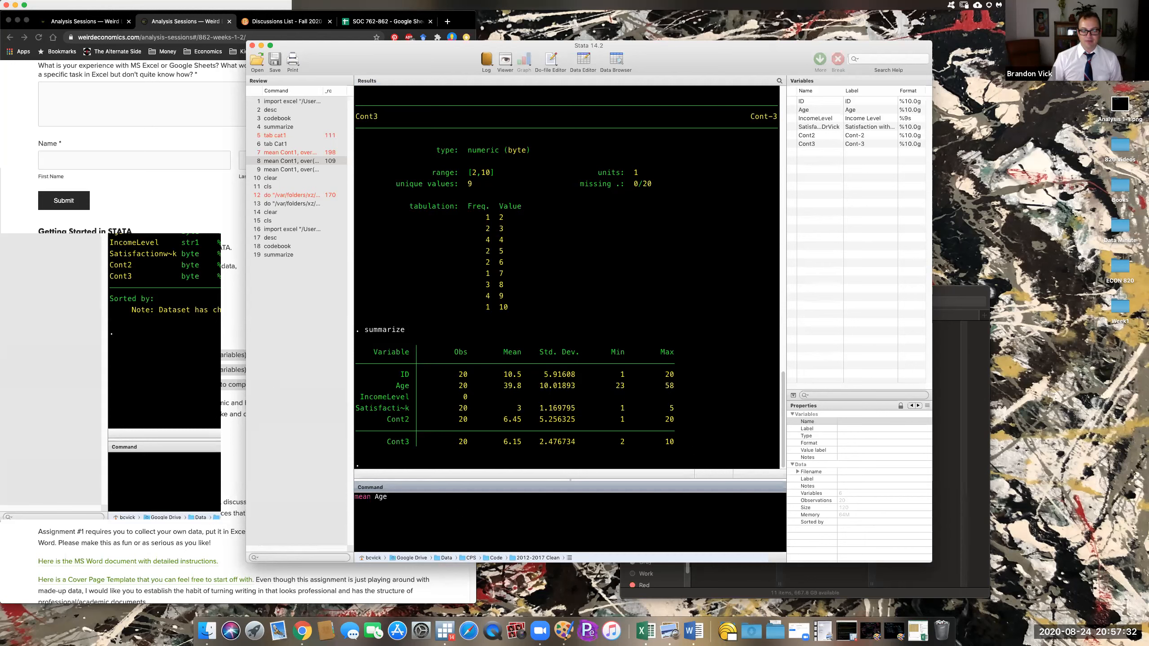
{"action": "double_click", "coordinate": [381, 496]}
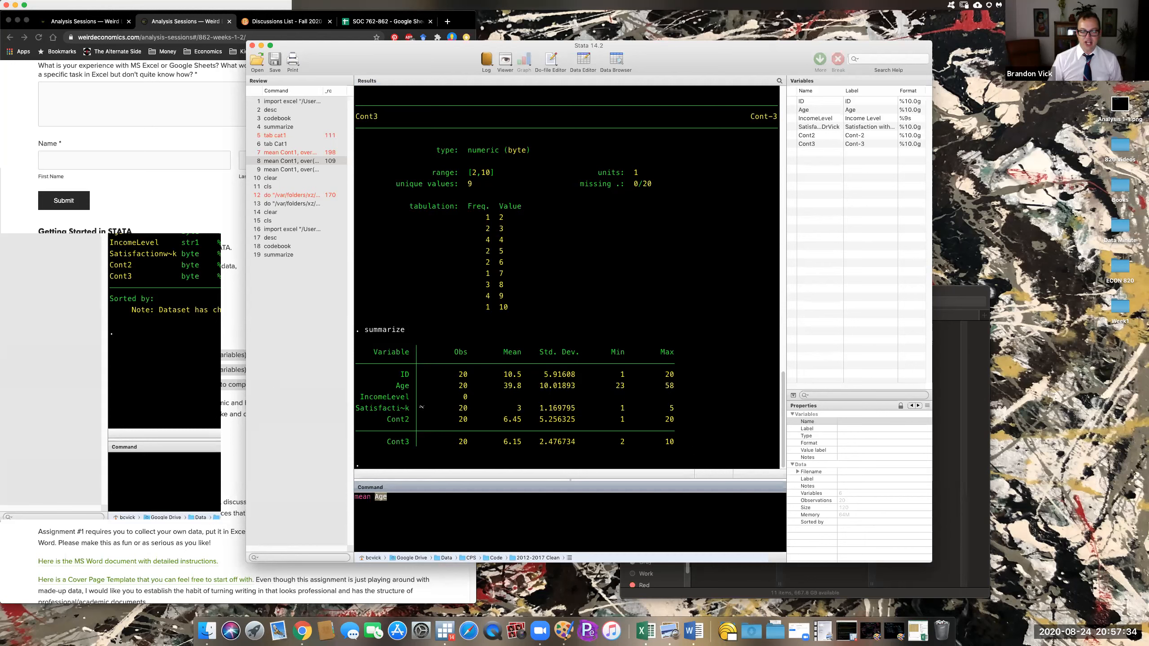
{"action": "left_click", "coordinate": [403, 392]}
{"action": "left_click_drag", "start_coordinate": [396, 386], "coordinate": [412, 389]}
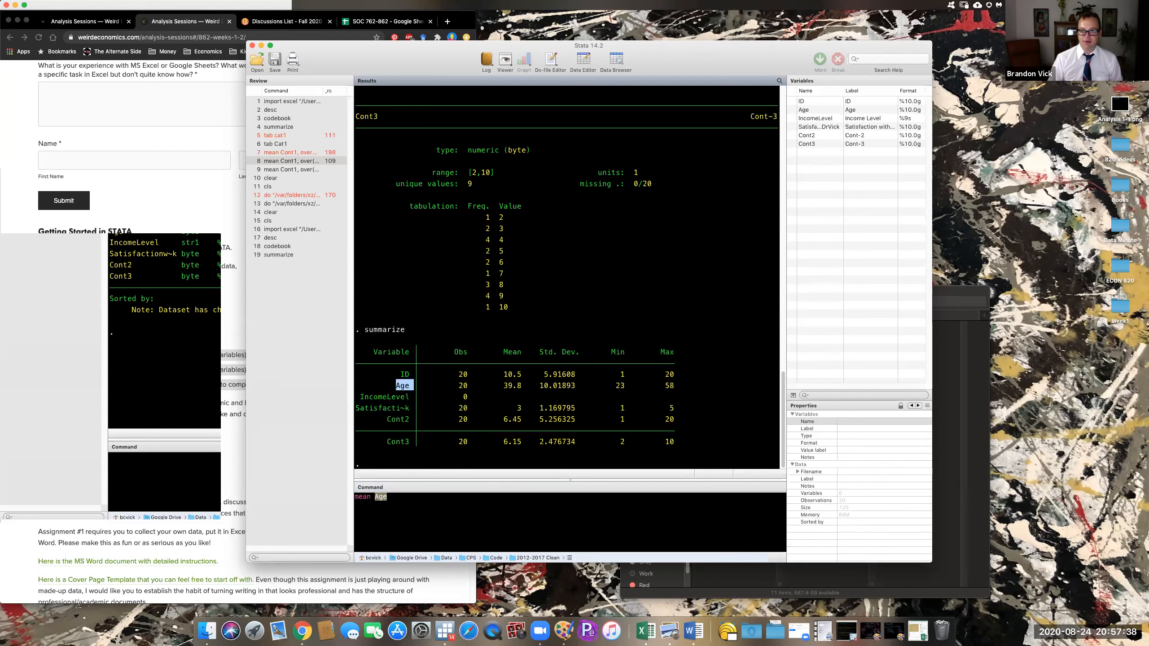
{"action": "left_click", "coordinate": [522, 488]}
{"action": "key", "text": "Return"}
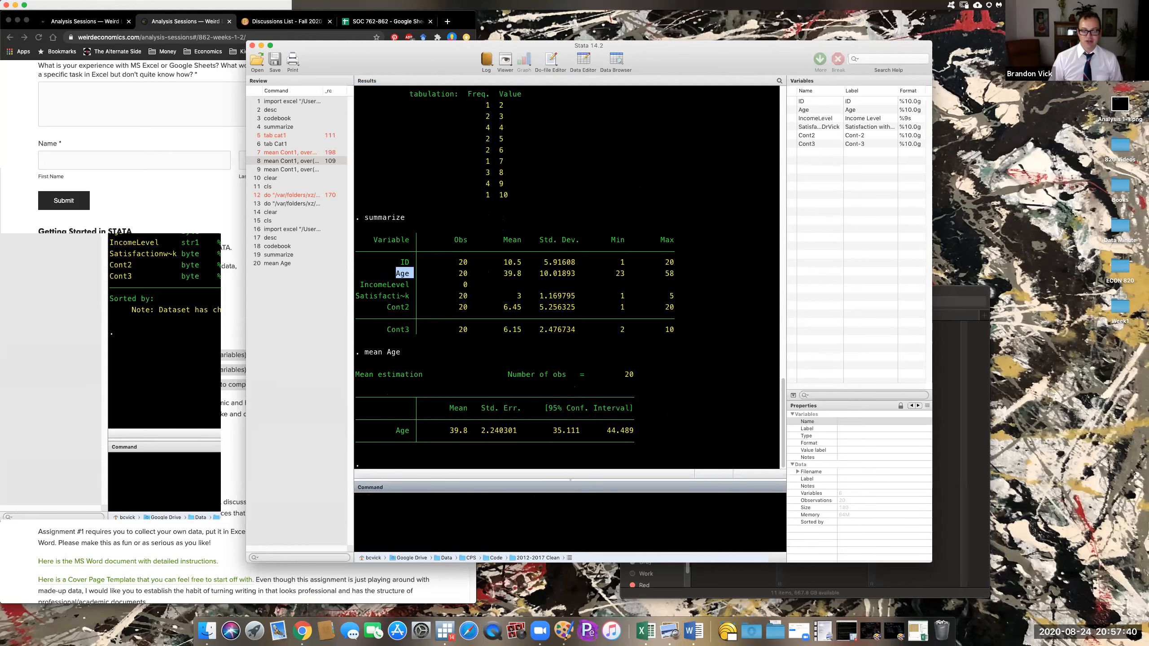
{"action": "left_click_drag", "start_coordinate": [447, 430], "coordinate": [472, 431]}
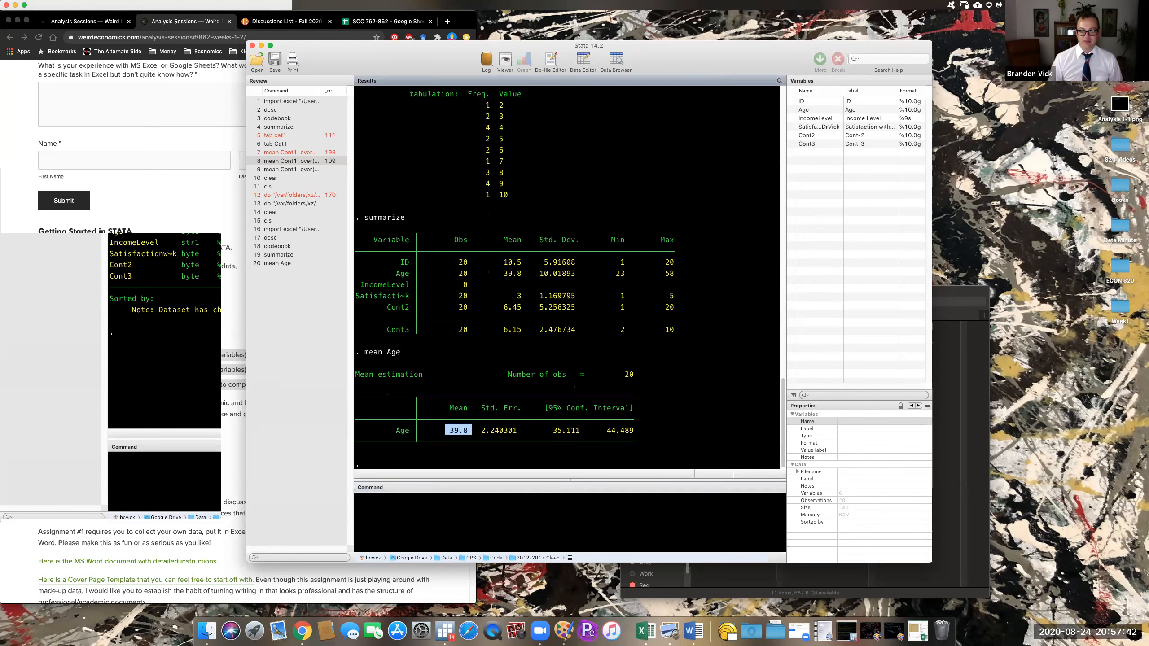